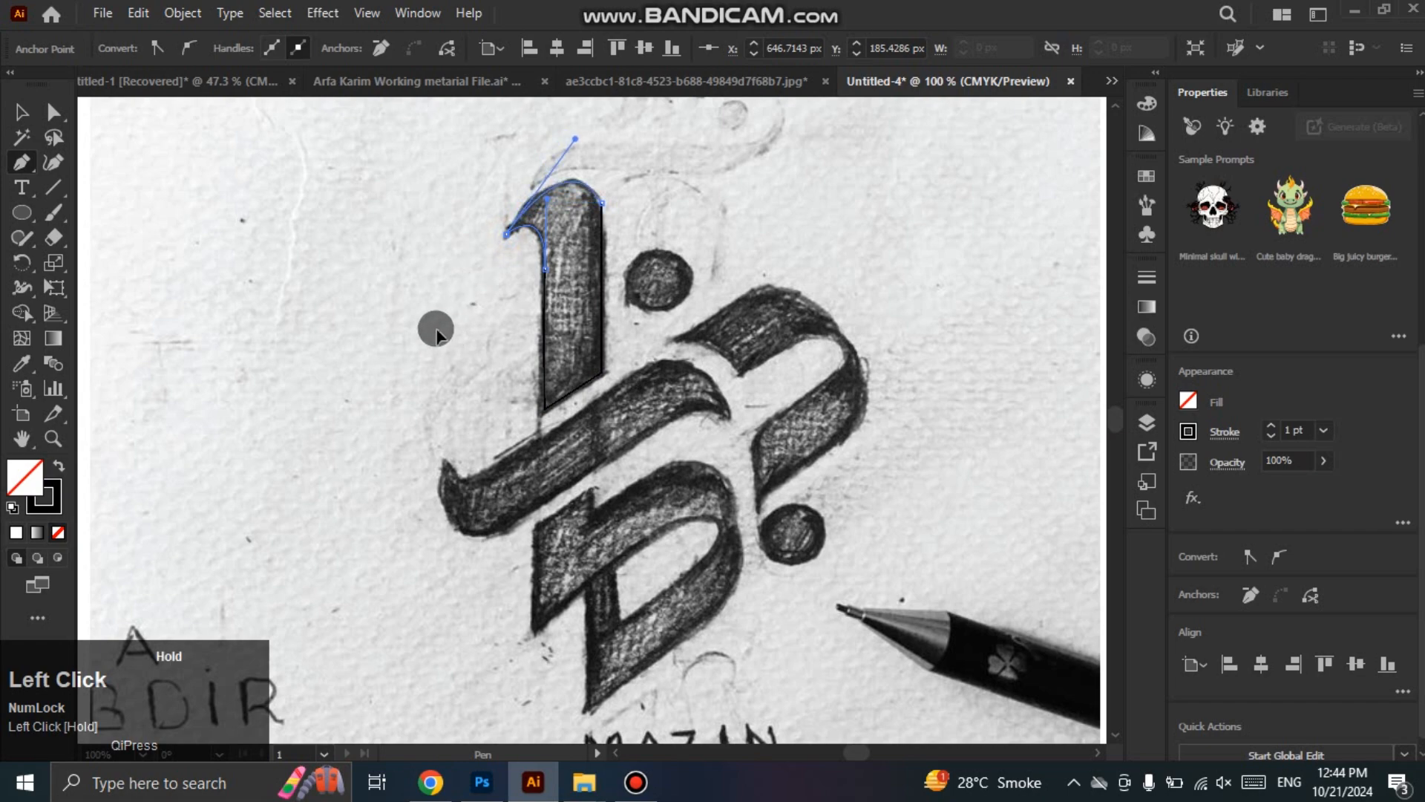
# Step: Draw an unfilled circle with the Ellipse tool over the sketched dot beside the vertical stroke
pyautogui.scroll(1, 653, 273)
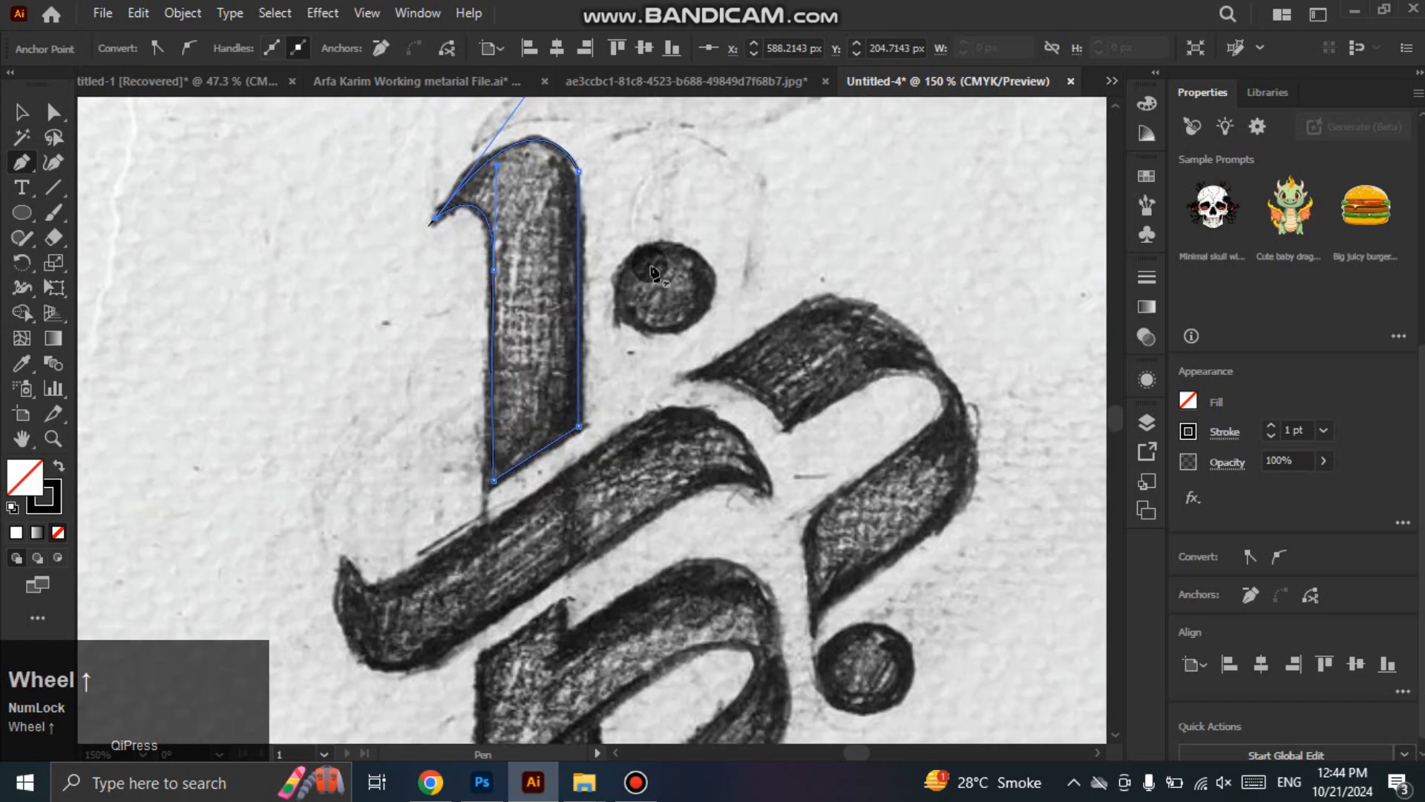
pyautogui.rightClick(20, 217)
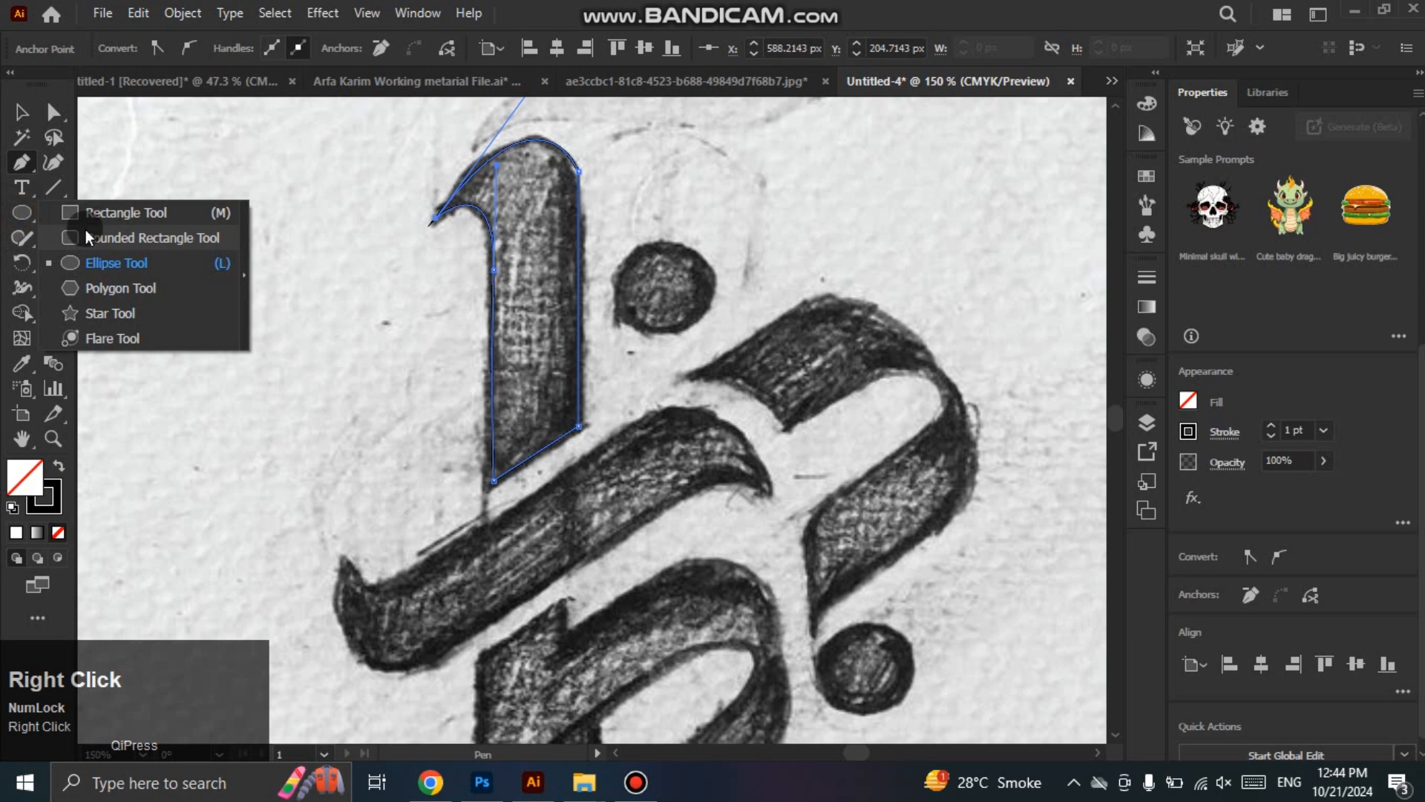
pyautogui.click(95, 258)
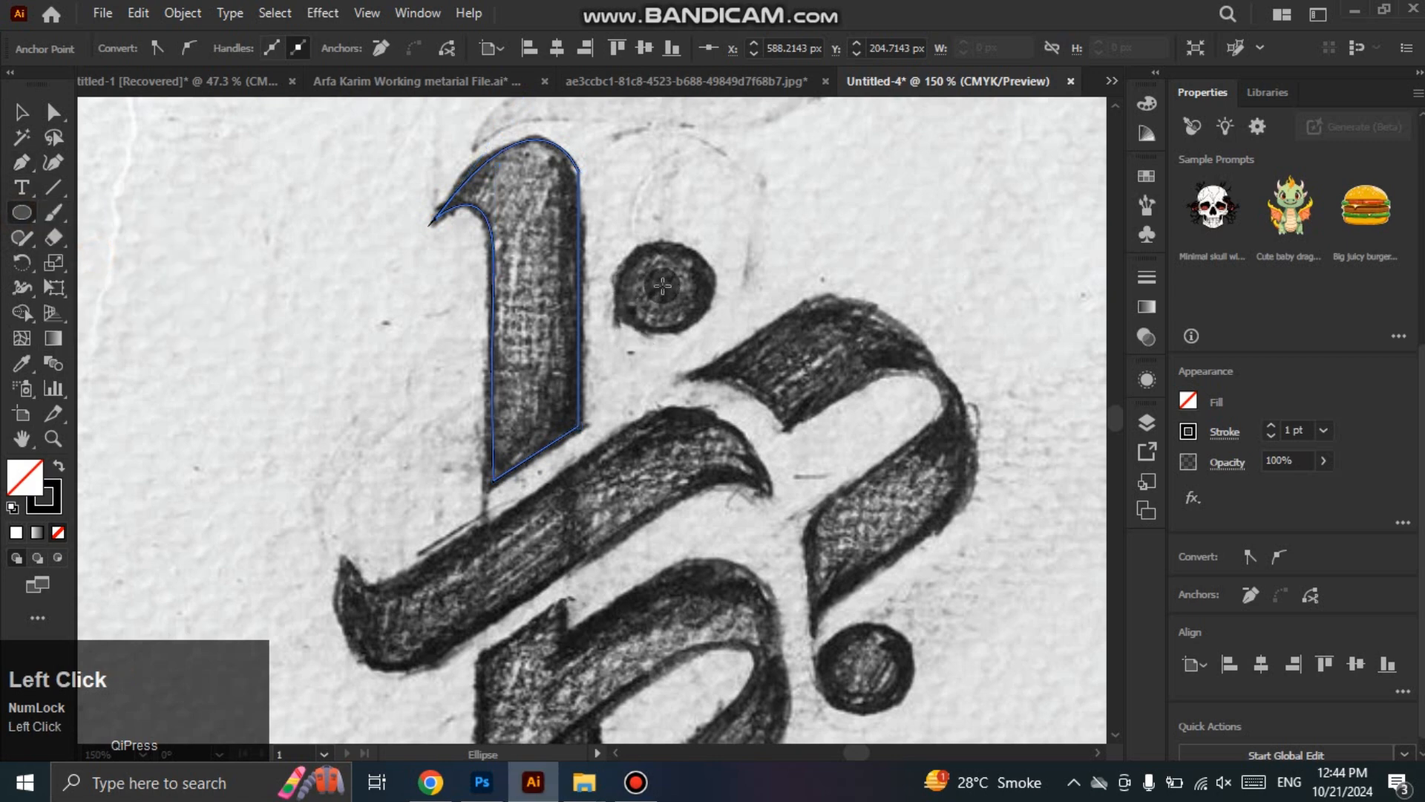
pyautogui.moveTo(662, 287); pyautogui.dragTo(683, 331)
pyautogui.click(25, 115)
pyautogui.click(286, 328)
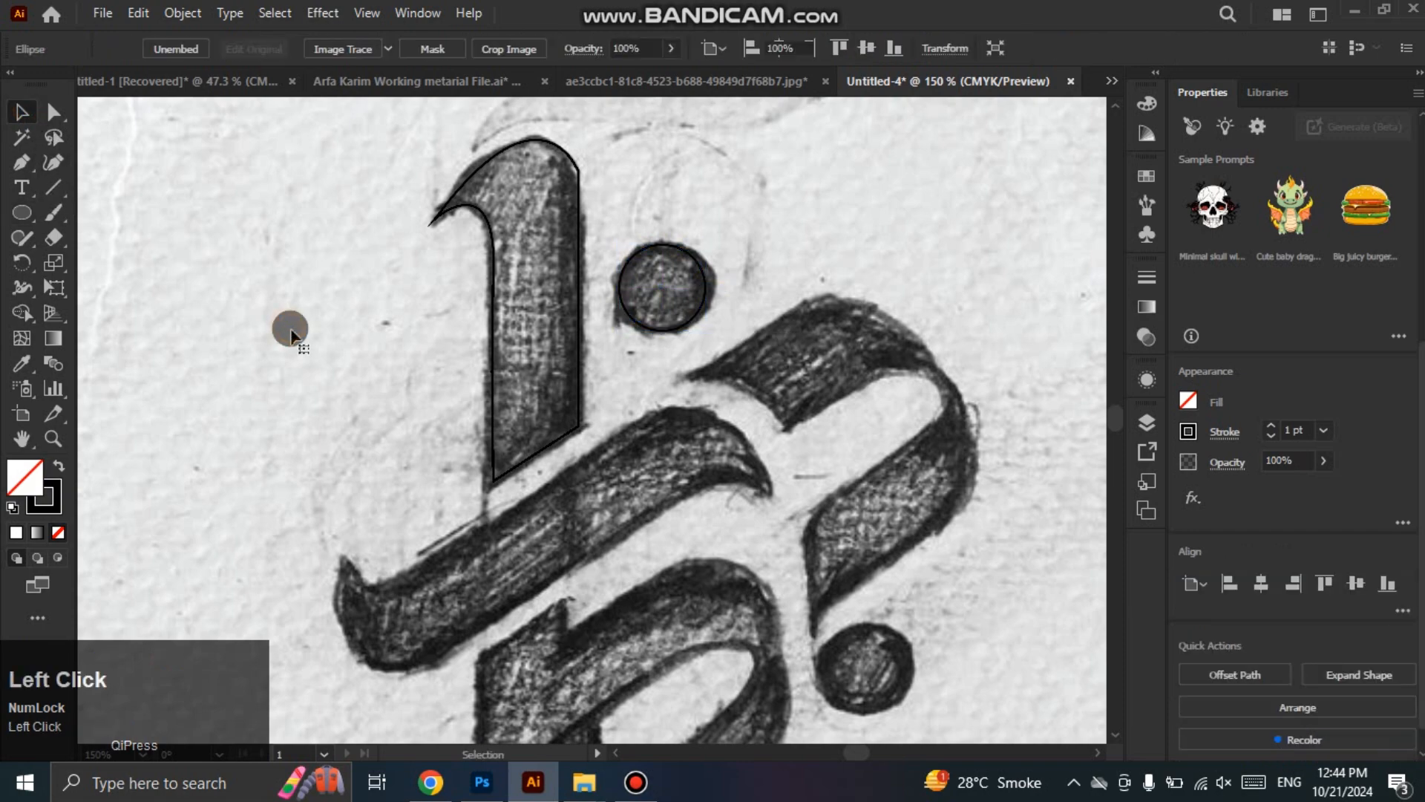
# Step: Start a Pen path at the right hooked stroke's upper-left tip, tracing its notch and the top of its inner curve
pyautogui.moveTo(566, 369); pyautogui.dragTo(560, 343)
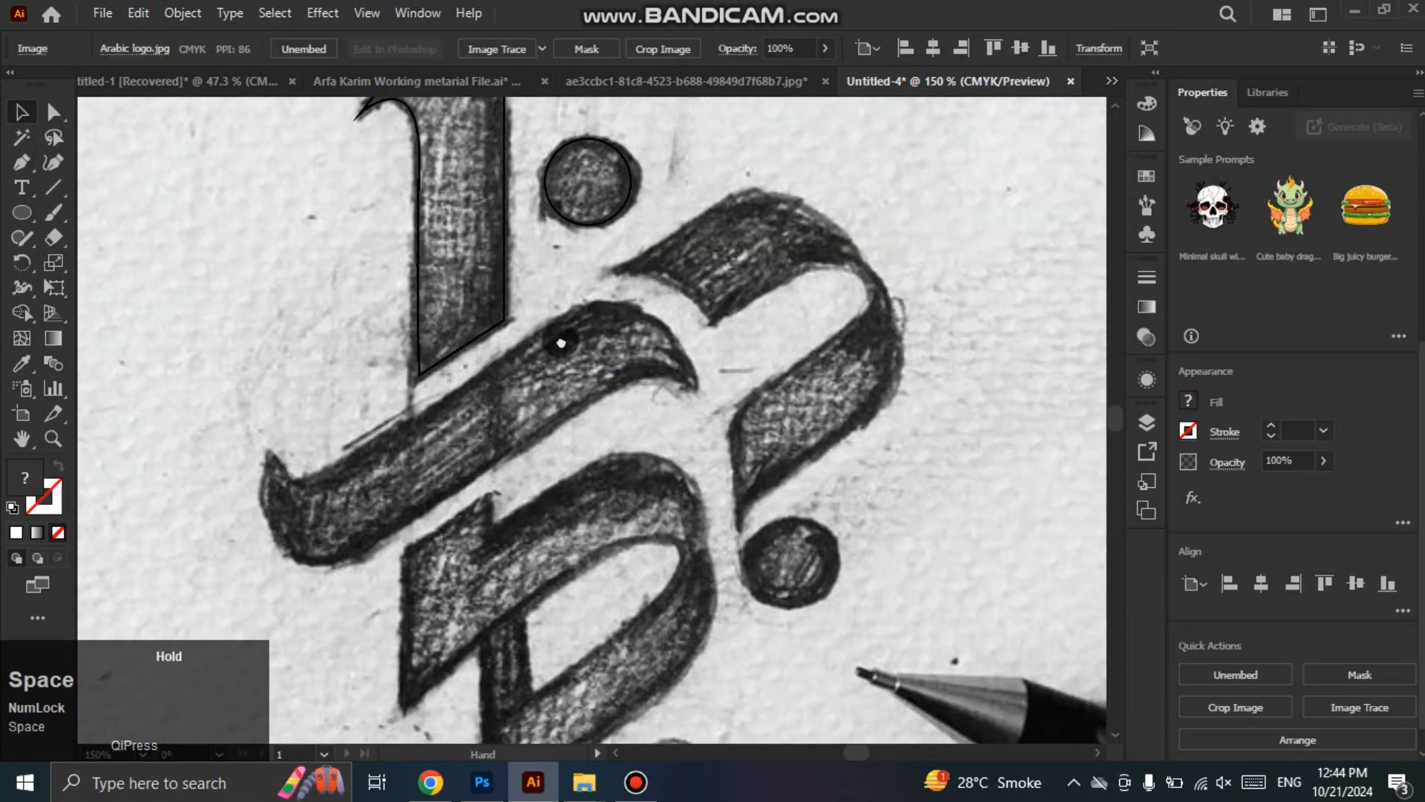
pyautogui.click(22, 161)
pyautogui.click(617, 270)
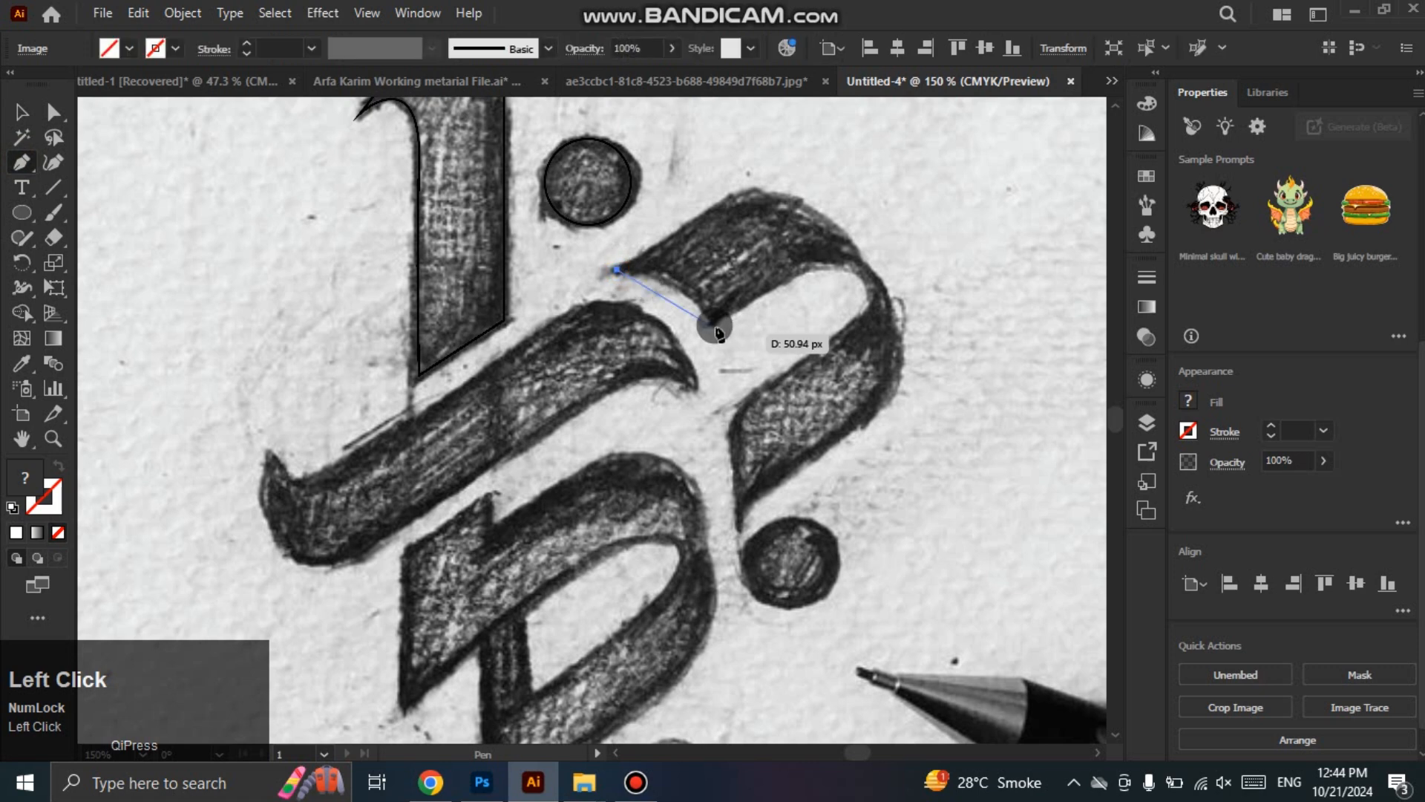
pyautogui.moveTo(711, 324); pyautogui.dragTo(733, 388)
pyautogui.click(713, 326)
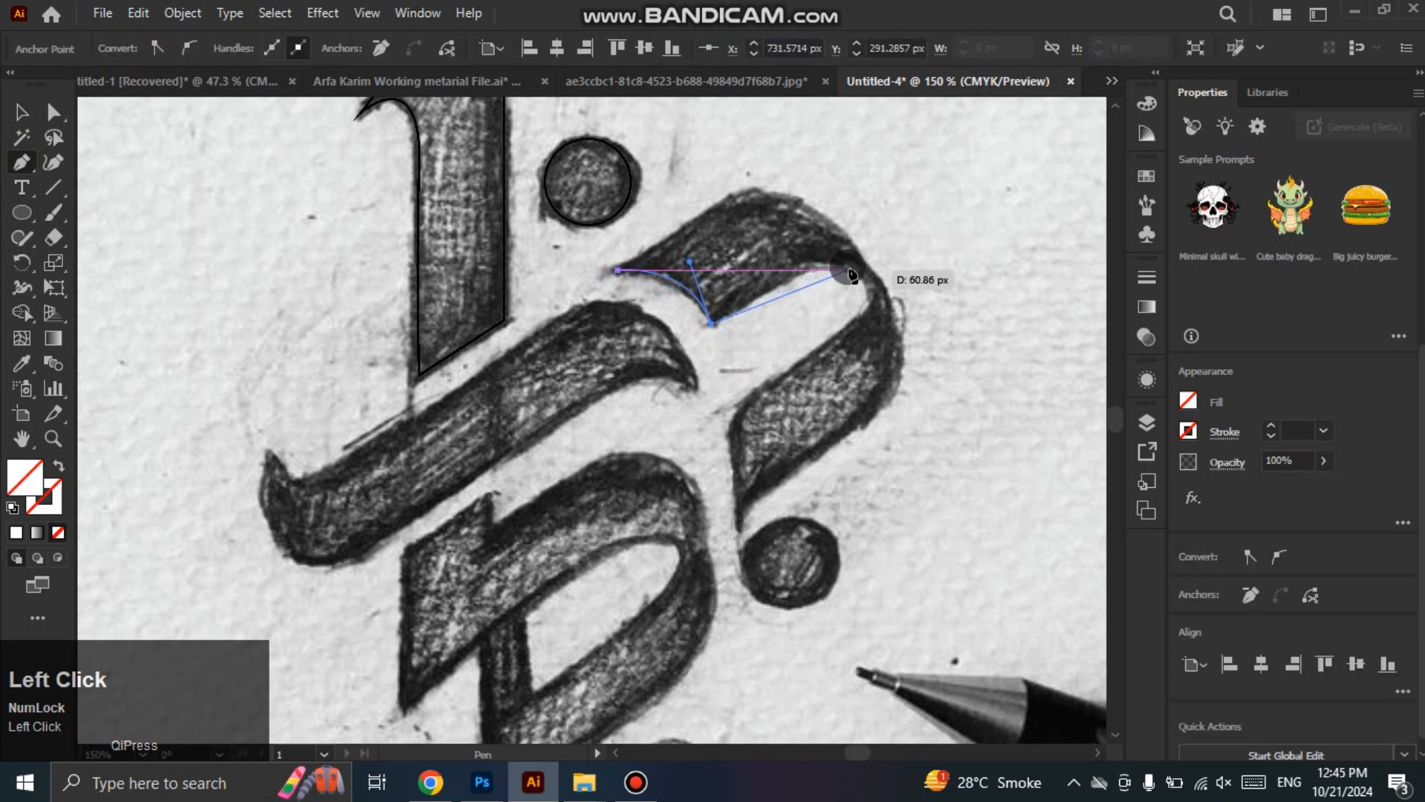
pyautogui.moveTo(860, 279); pyautogui.dragTo(883, 333)
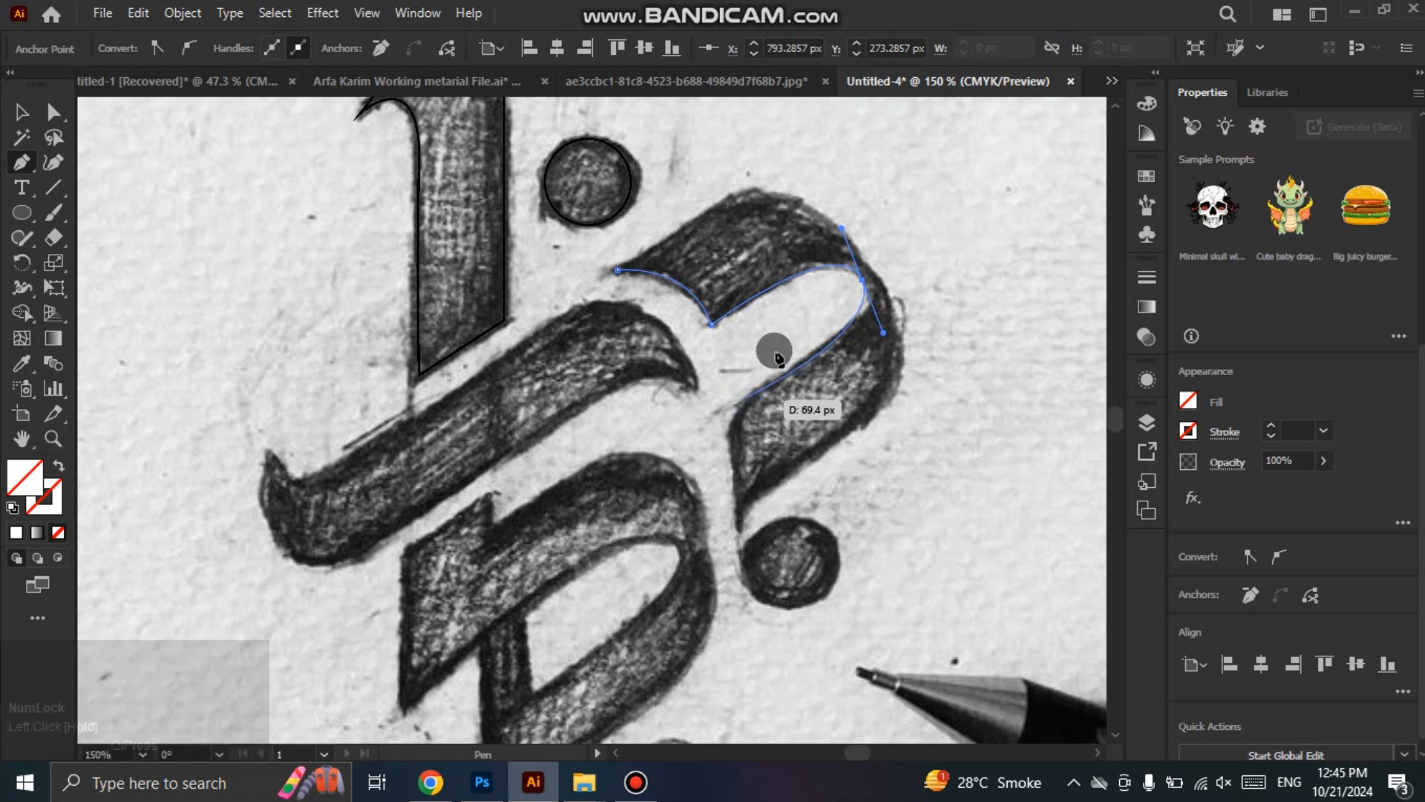
pyautogui.click(861, 282)
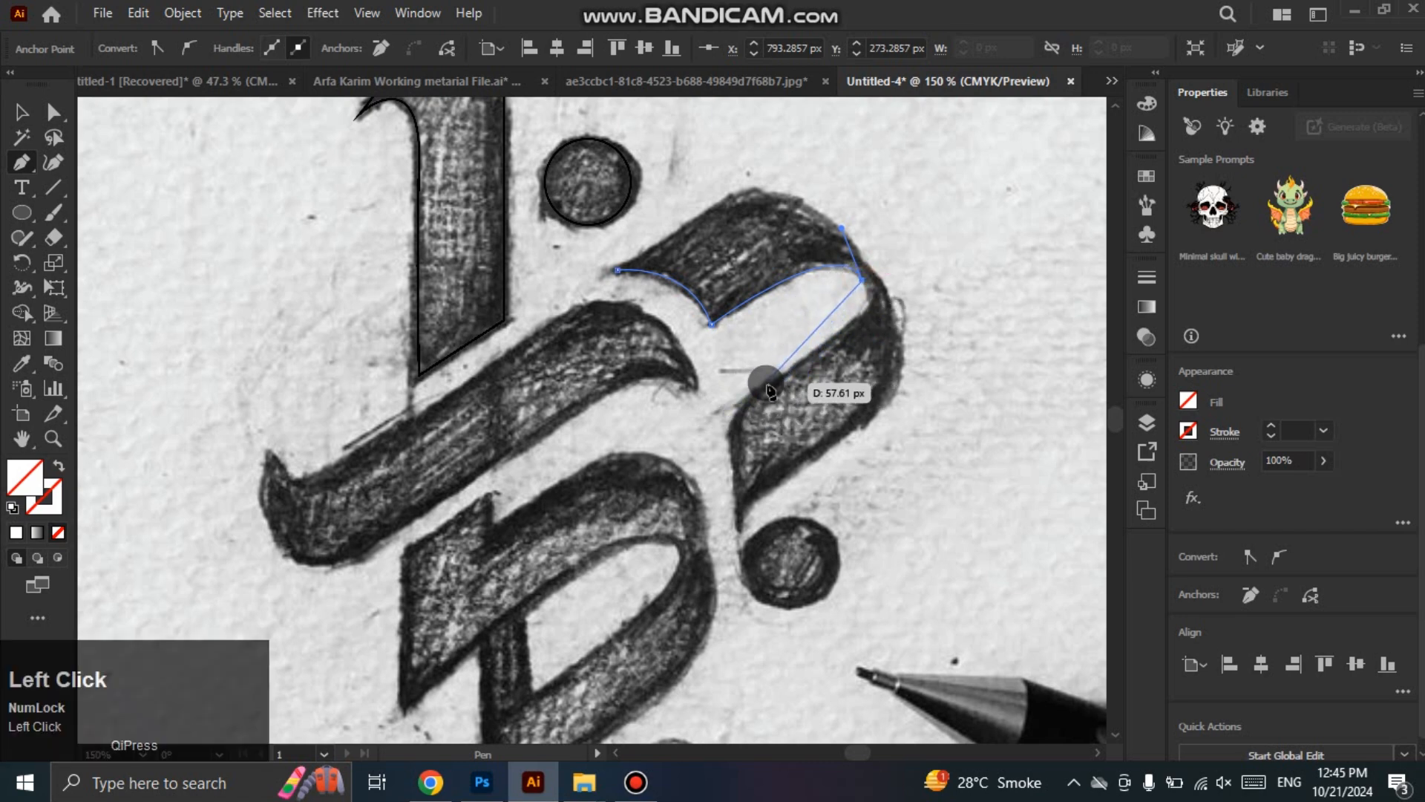
# Step: Continue the hooked stroke's path down its inner edge to the pointed lower tip, ending on a corner anchor
pyautogui.moveTo(767, 384); pyautogui.dragTo(639, 446)
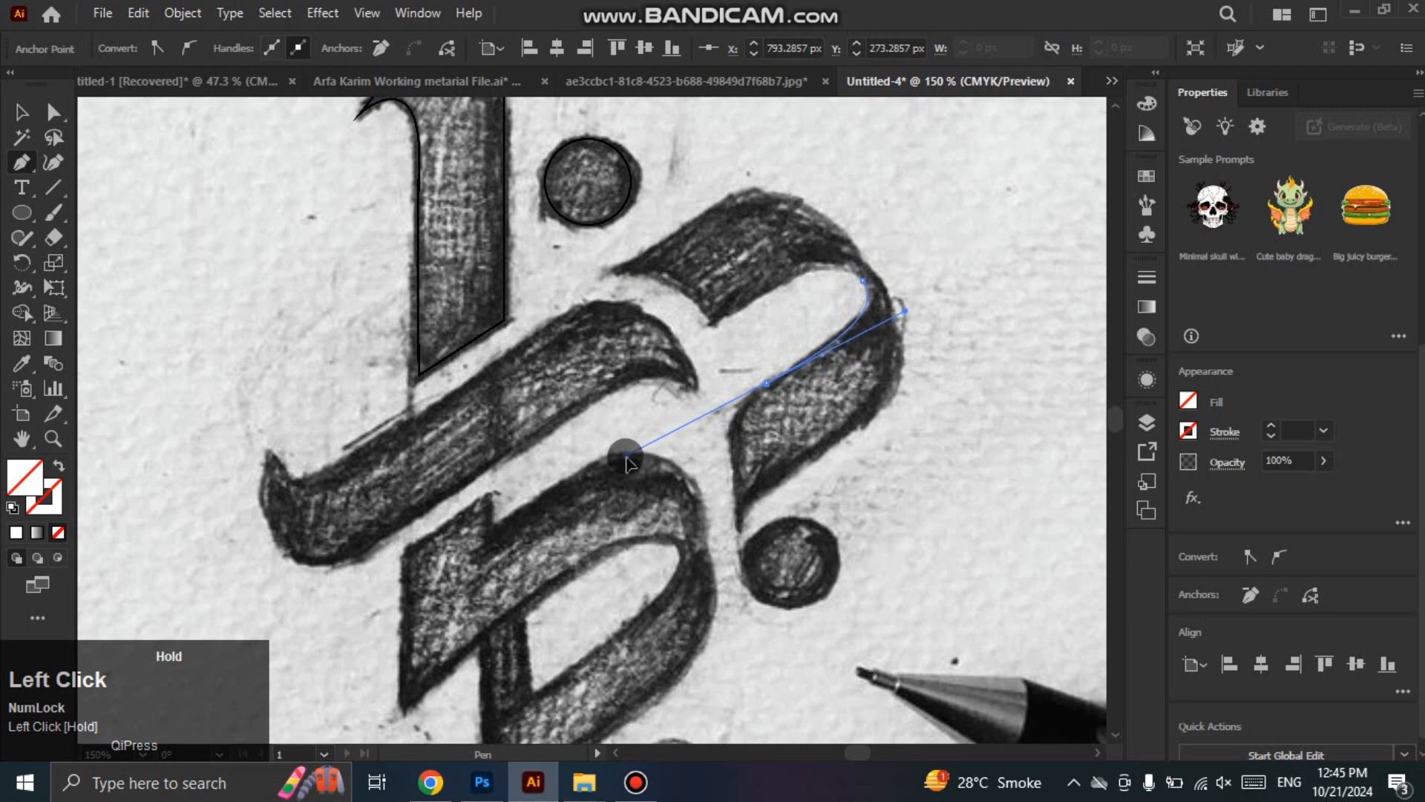
pyautogui.moveTo(630, 461); pyautogui.dragTo(770, 391)
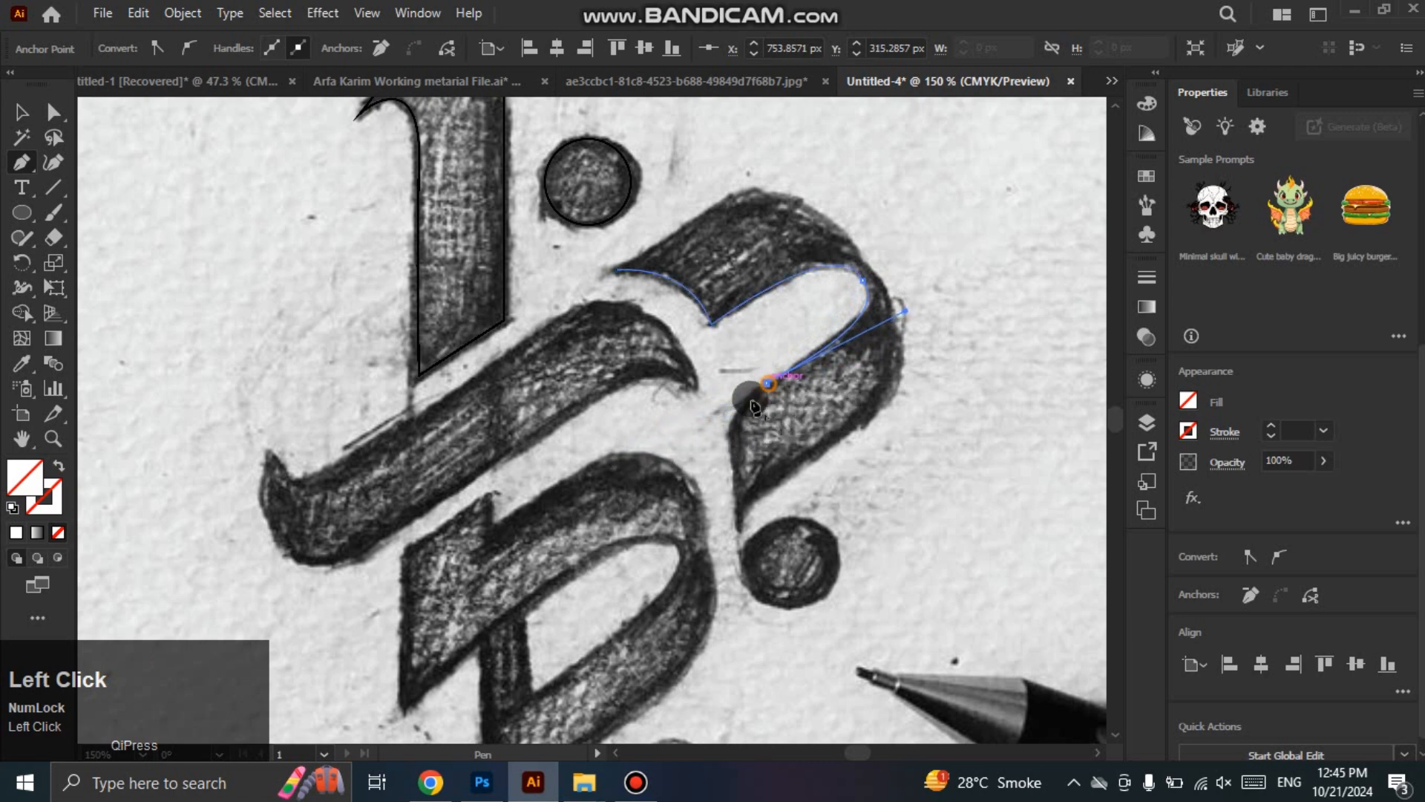
pyautogui.moveTo(739, 531); pyautogui.dragTo(763, 663)
pyautogui.click(738, 530)
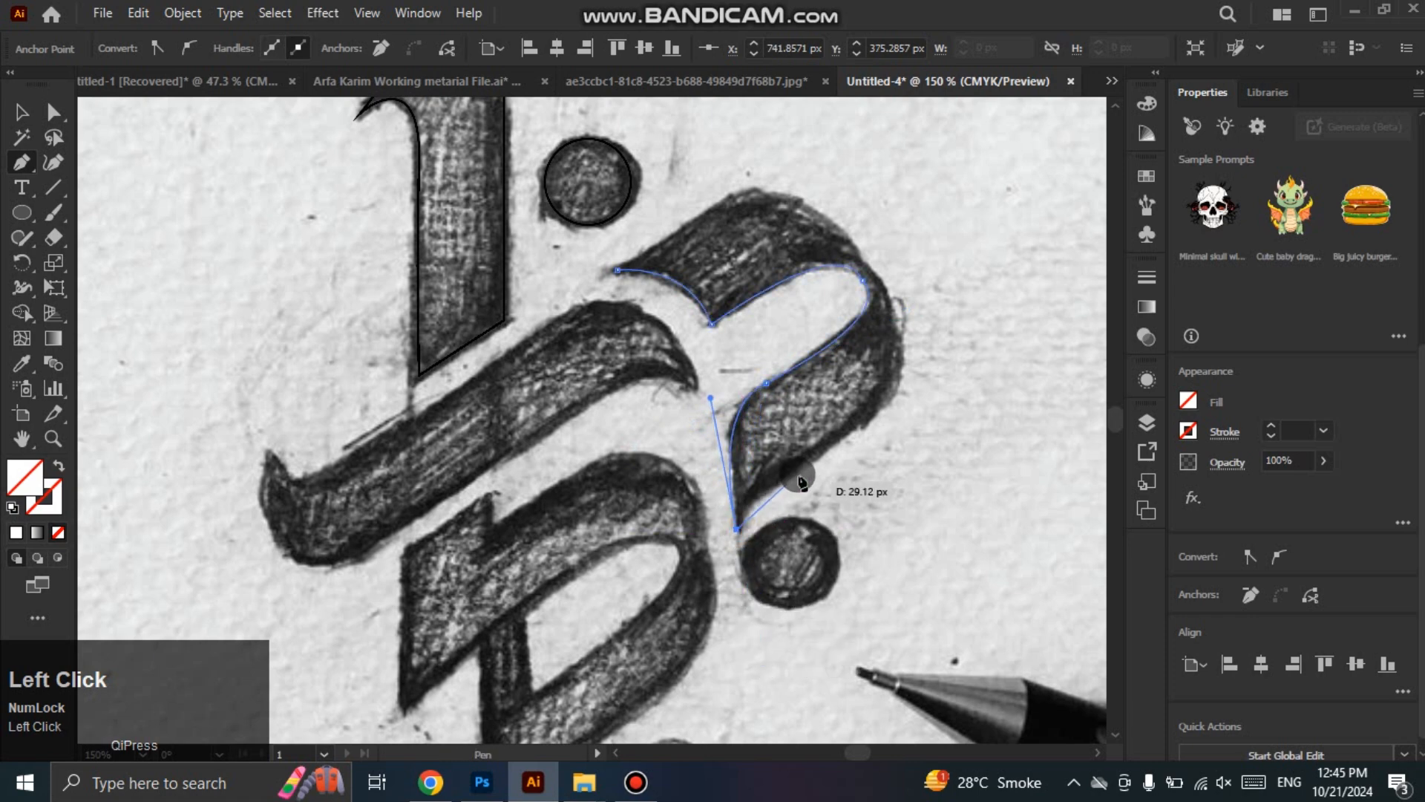
# Step: Trace the hooked stroke's outer edge from the lower tip up around its right-hand bend
pyautogui.moveTo(816, 452); pyautogui.dragTo(891, 408)
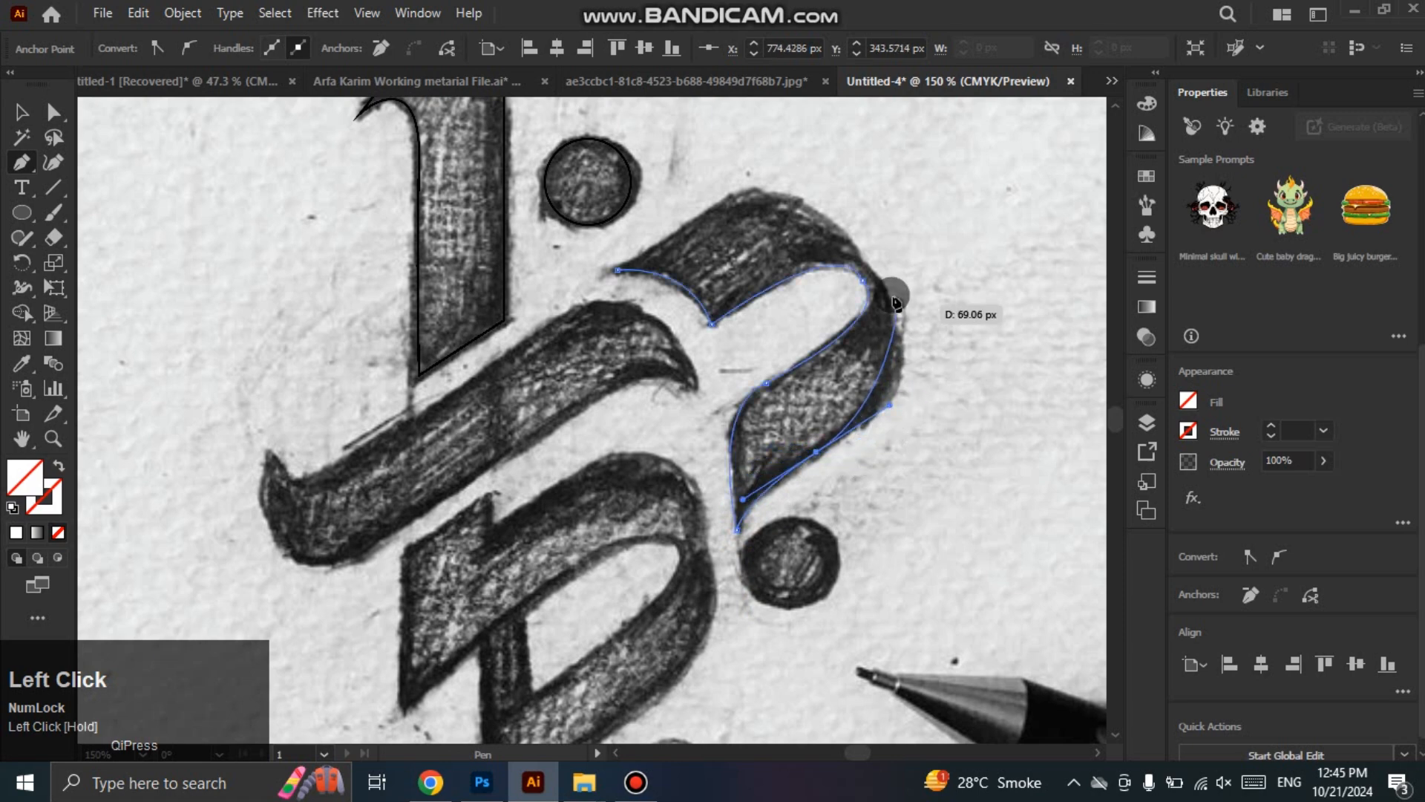
pyautogui.moveTo(889, 293); pyautogui.dragTo(867, 249)
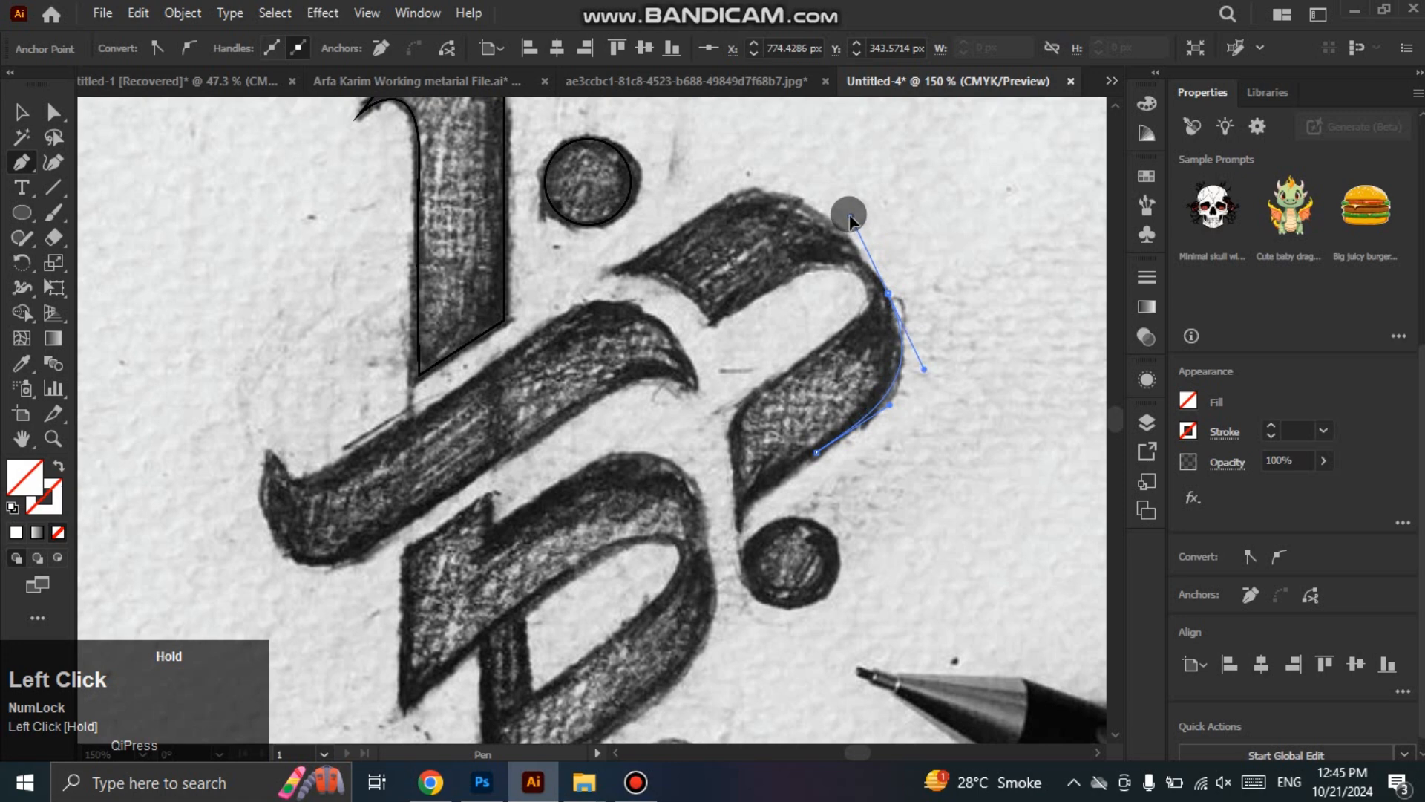
pyautogui.moveTo(851, 195); pyautogui.dragTo(851, 195)
pyautogui.click(888, 294)
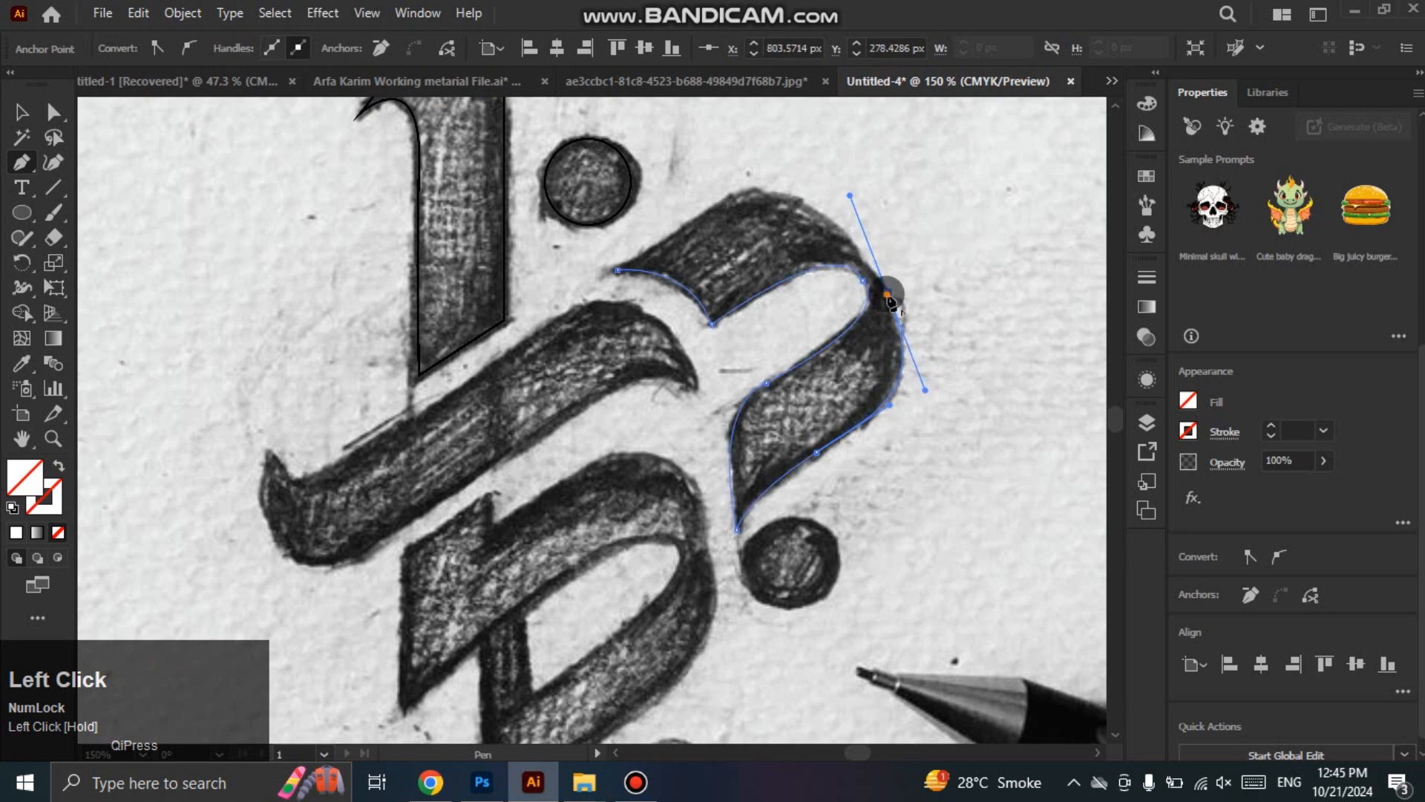
# Step: Trace the hooked stroke's top edge and close the path at its starting tip
pyautogui.click(753, 191)
pyautogui.moveTo(755, 193); pyautogui.dragTo(672, 203)
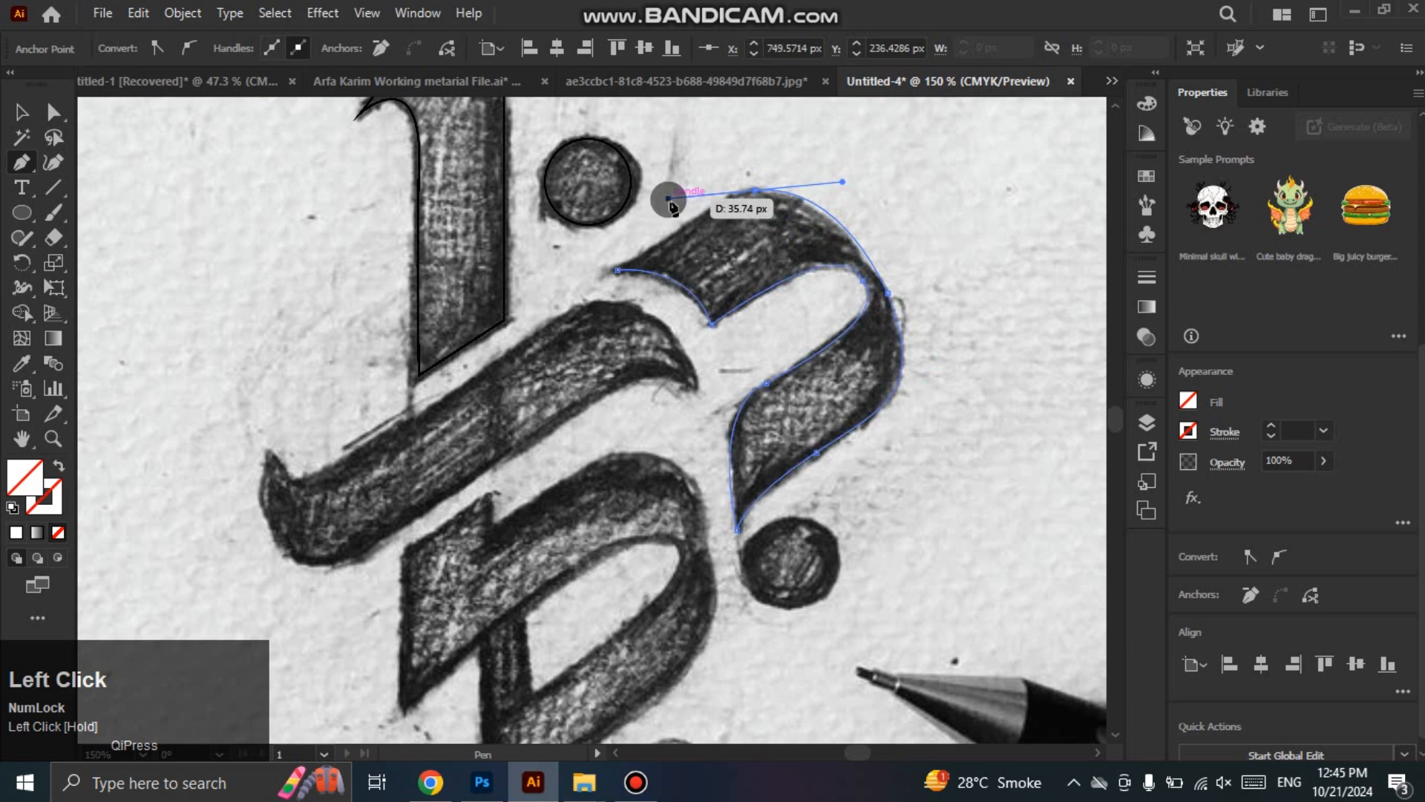
pyautogui.moveTo(668, 200); pyautogui.dragTo(668, 199)
pyautogui.click(755, 190)
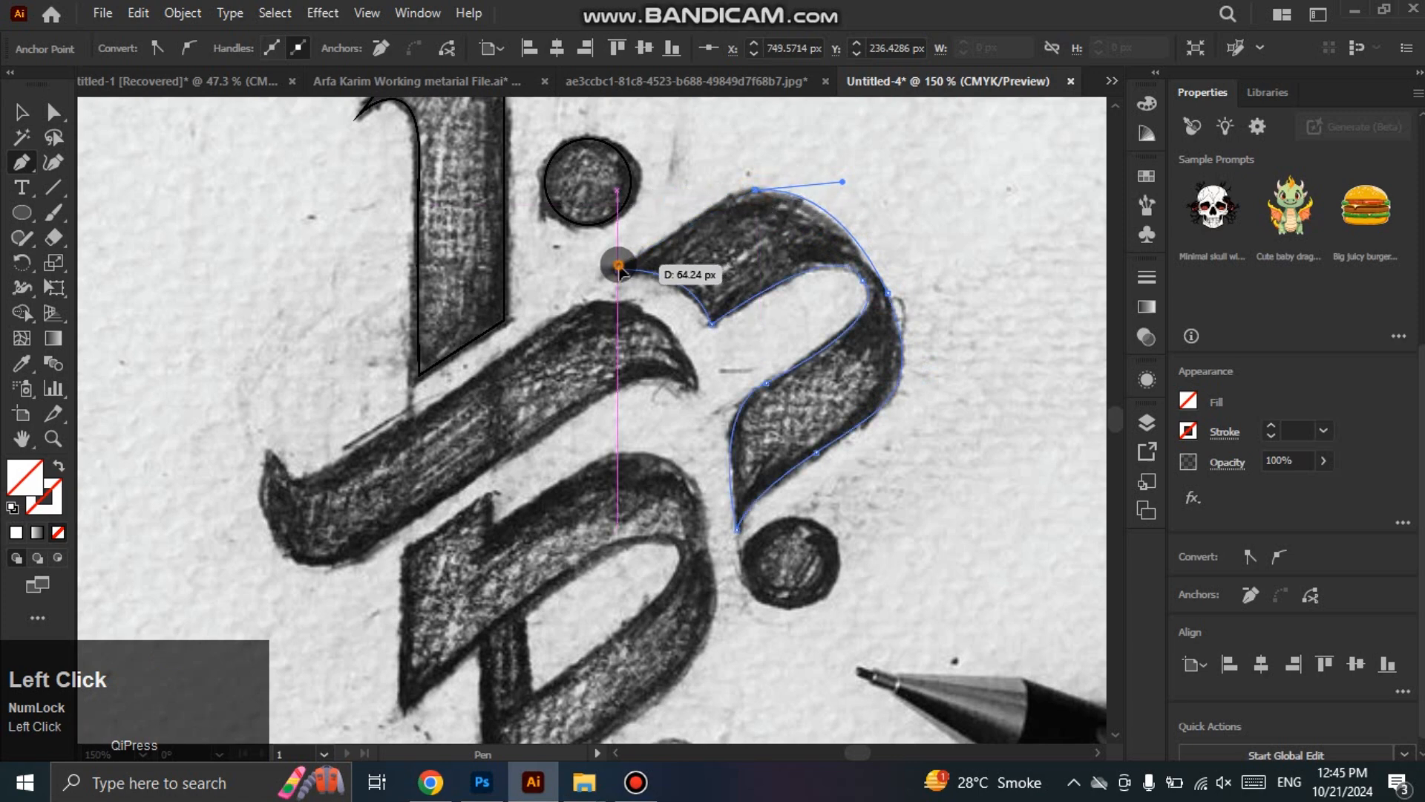
pyautogui.hotkey('ctrl', 'z')
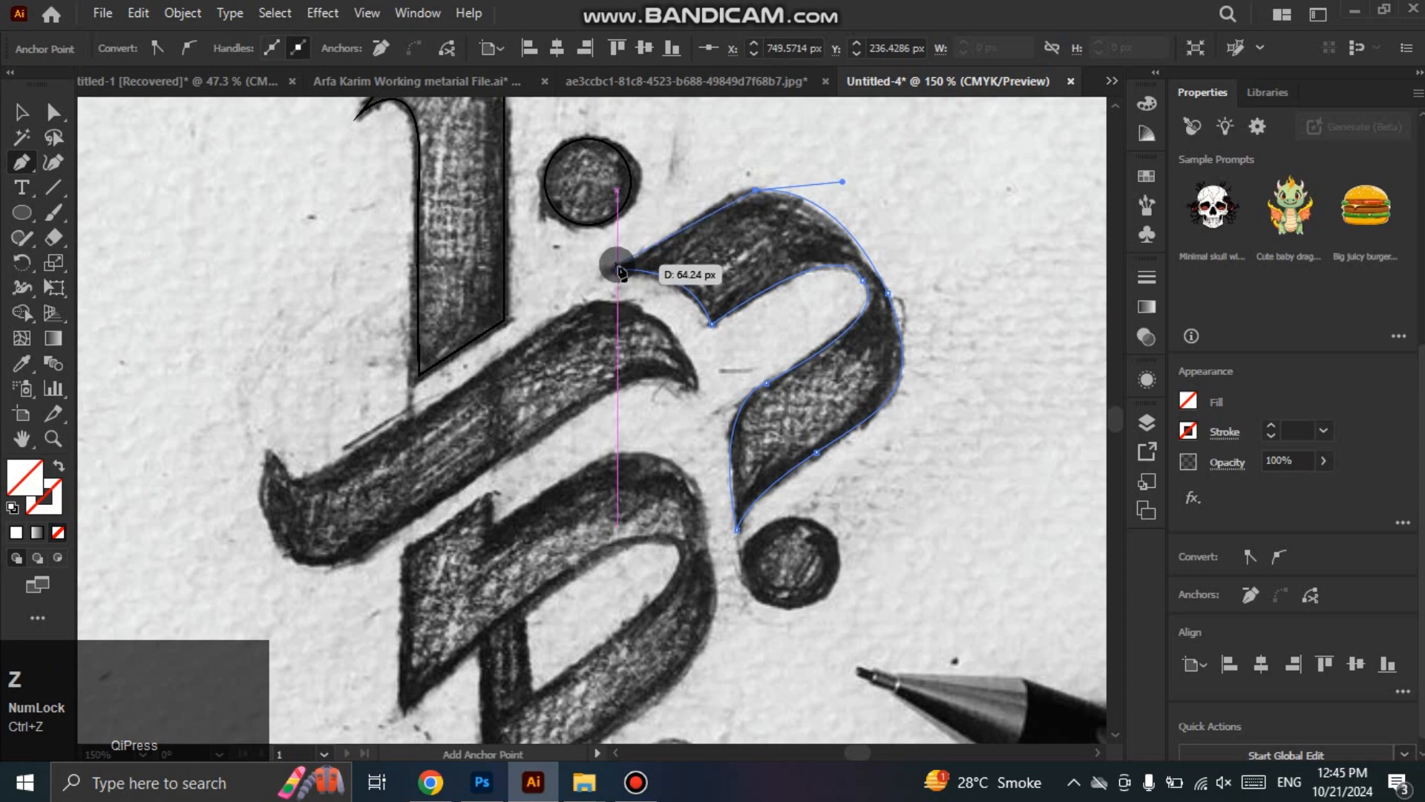
pyautogui.click(618, 268)
# Step: Trace the upper edge of the middle diagonal stroke with the Pen tool, from its left tip to its right tip
pyautogui.scroll(-2, 619, 270)
pyautogui.scroll(2, 642, 348)
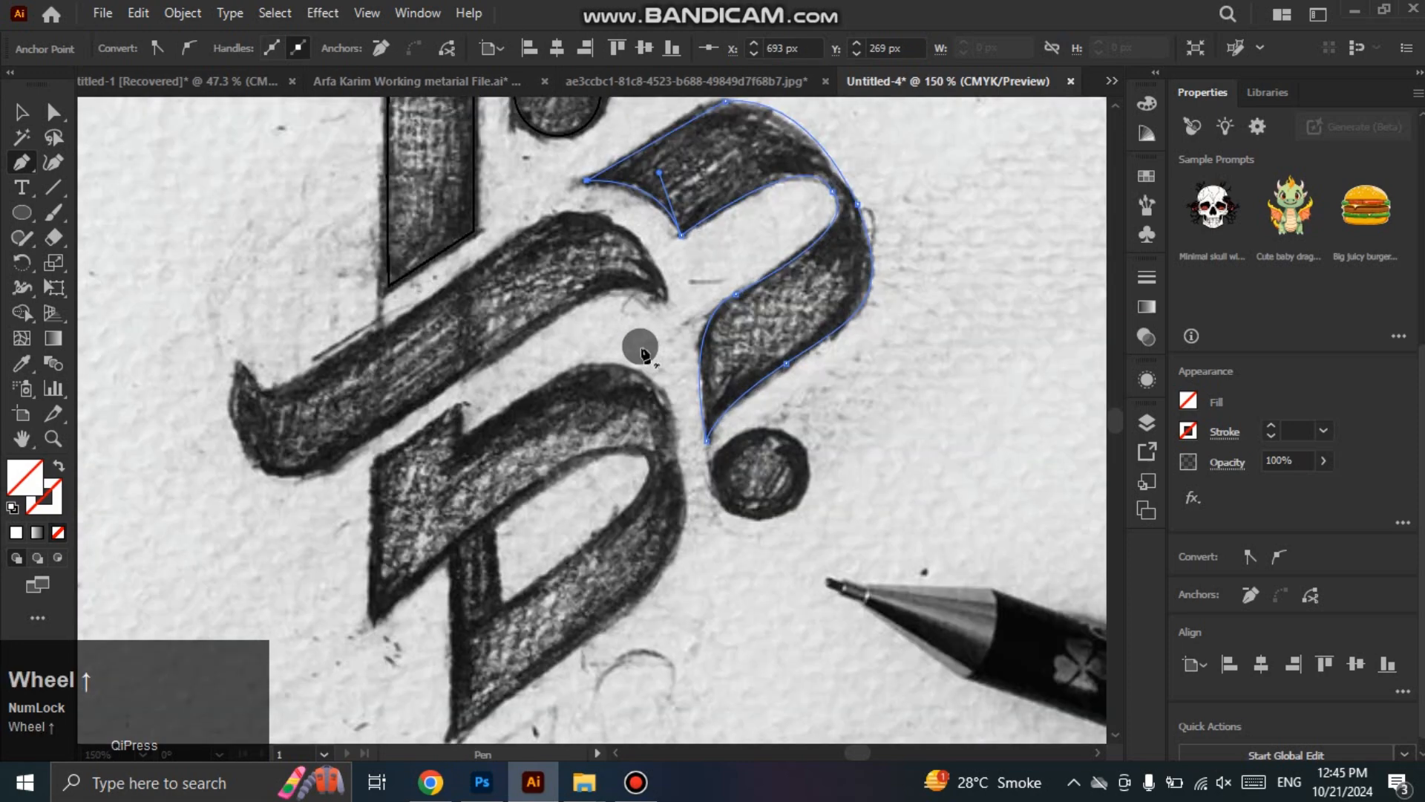
pyautogui.click(238, 364)
pyautogui.moveTo(372, 334); pyautogui.dragTo(502, 247)
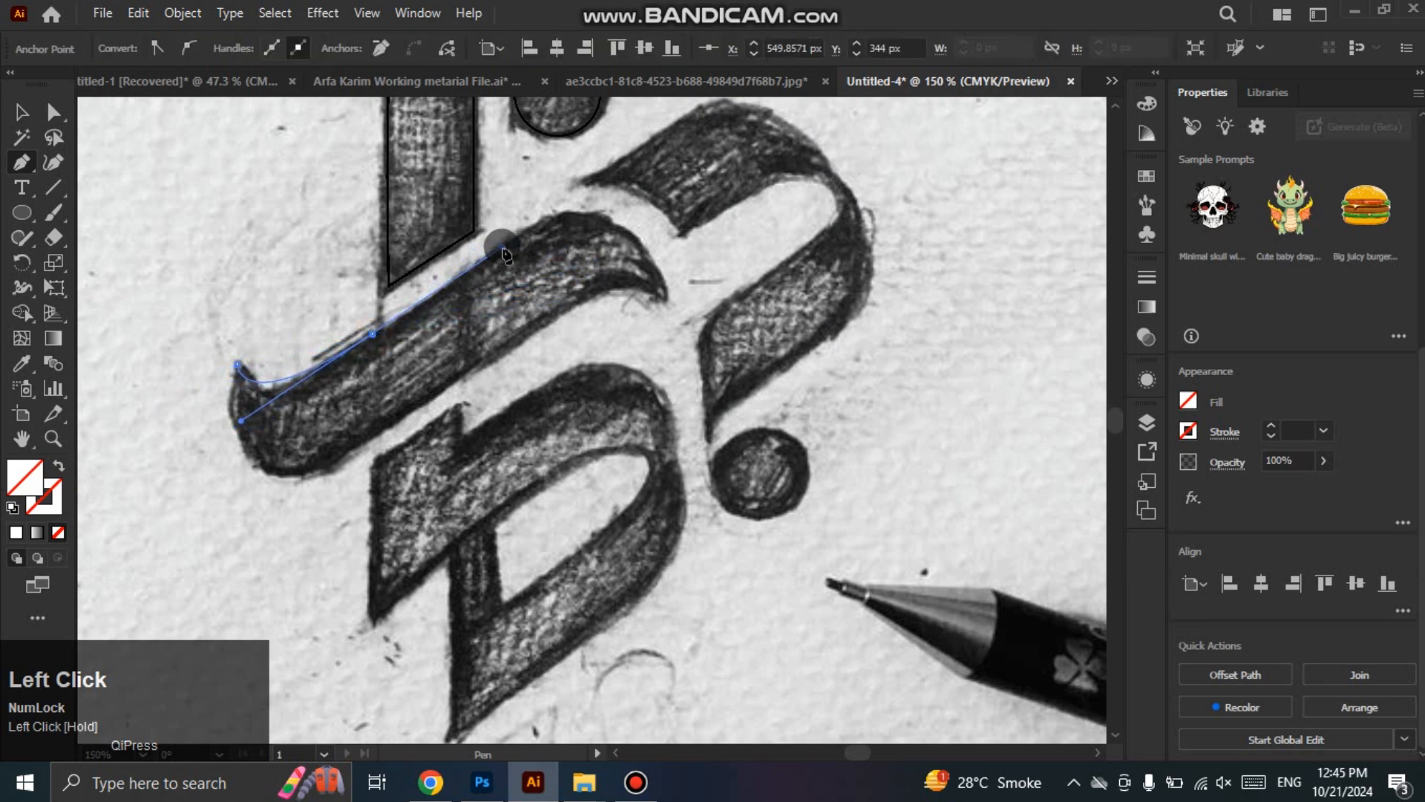
pyautogui.click(372, 334)
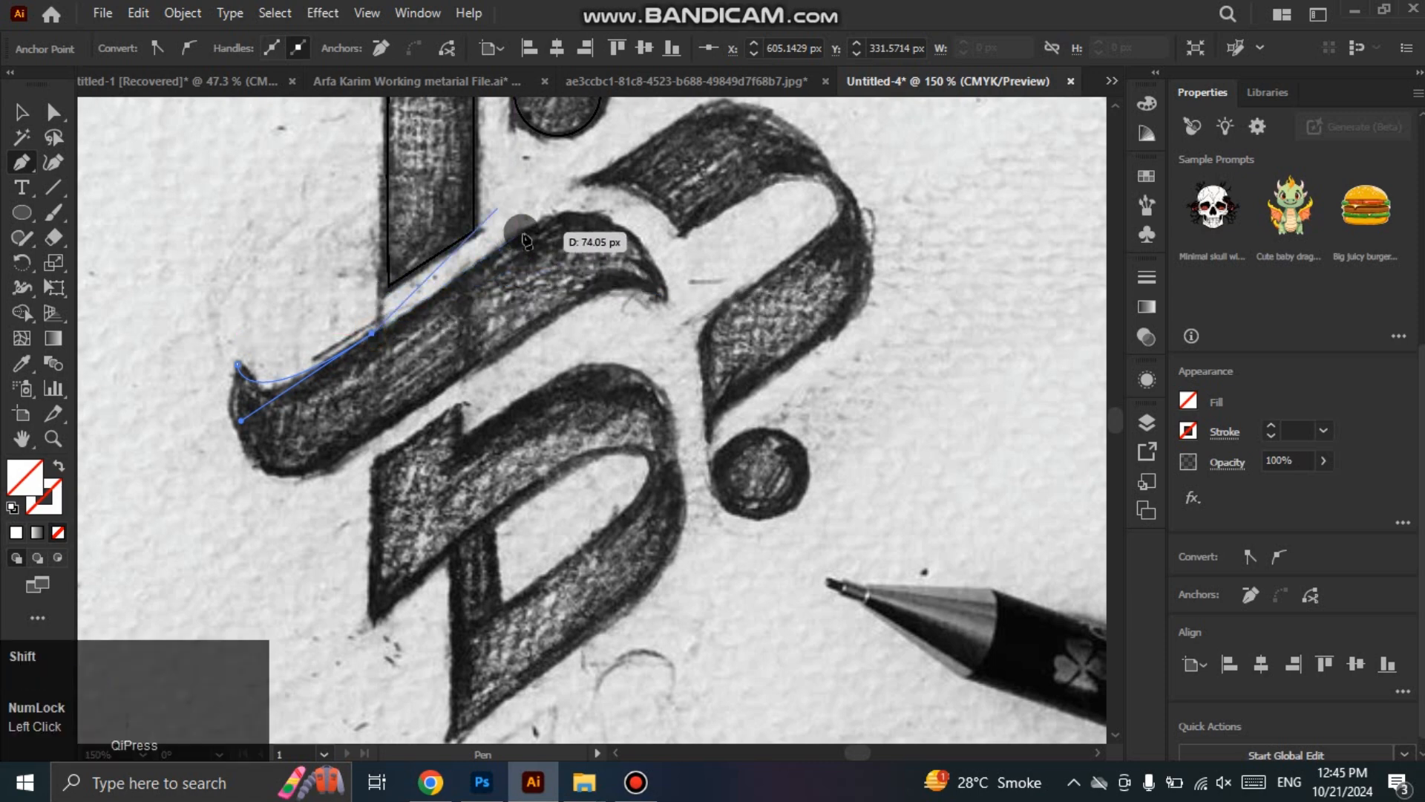
pyautogui.click(525, 235)
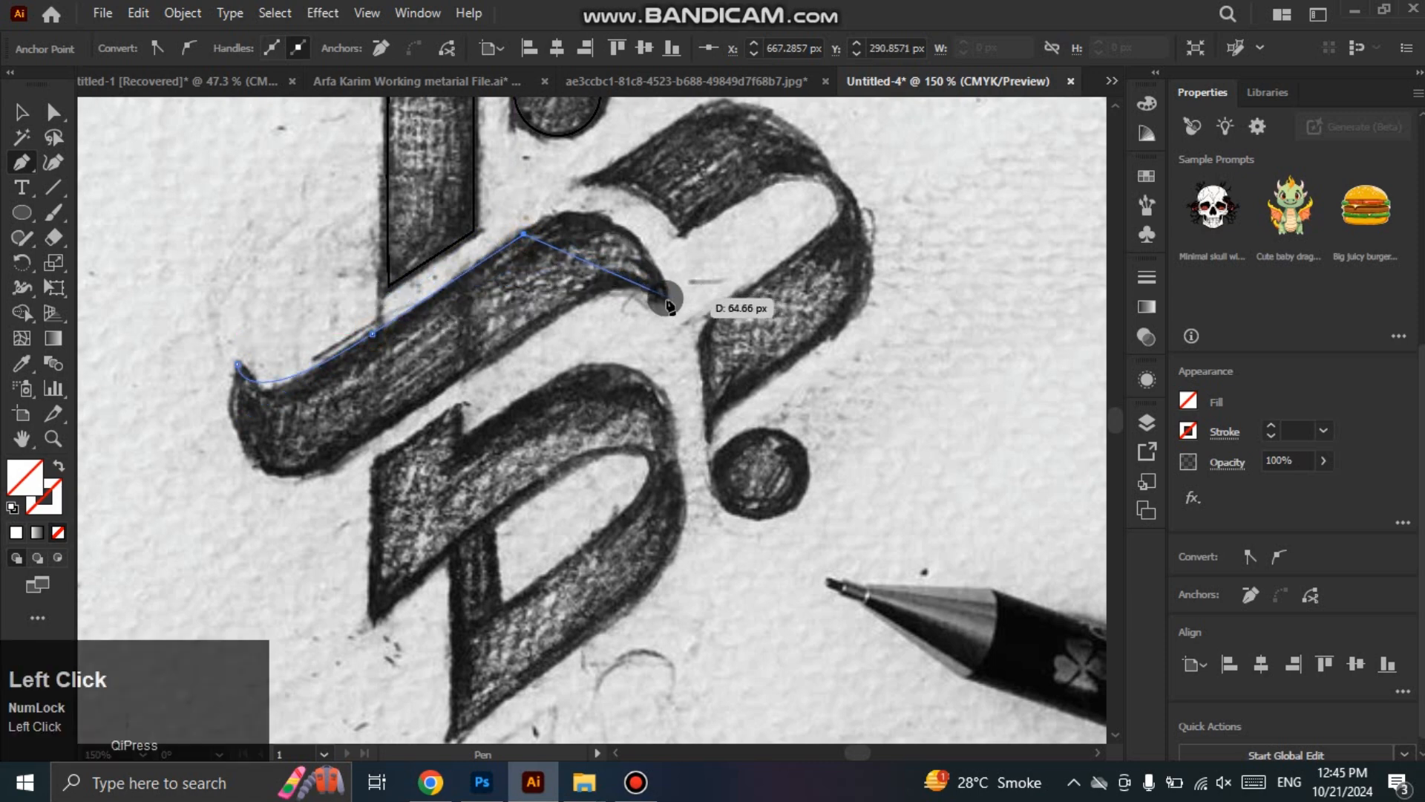
pyautogui.moveTo(665, 299); pyautogui.dragTo(694, 438)
pyautogui.click(664, 298)
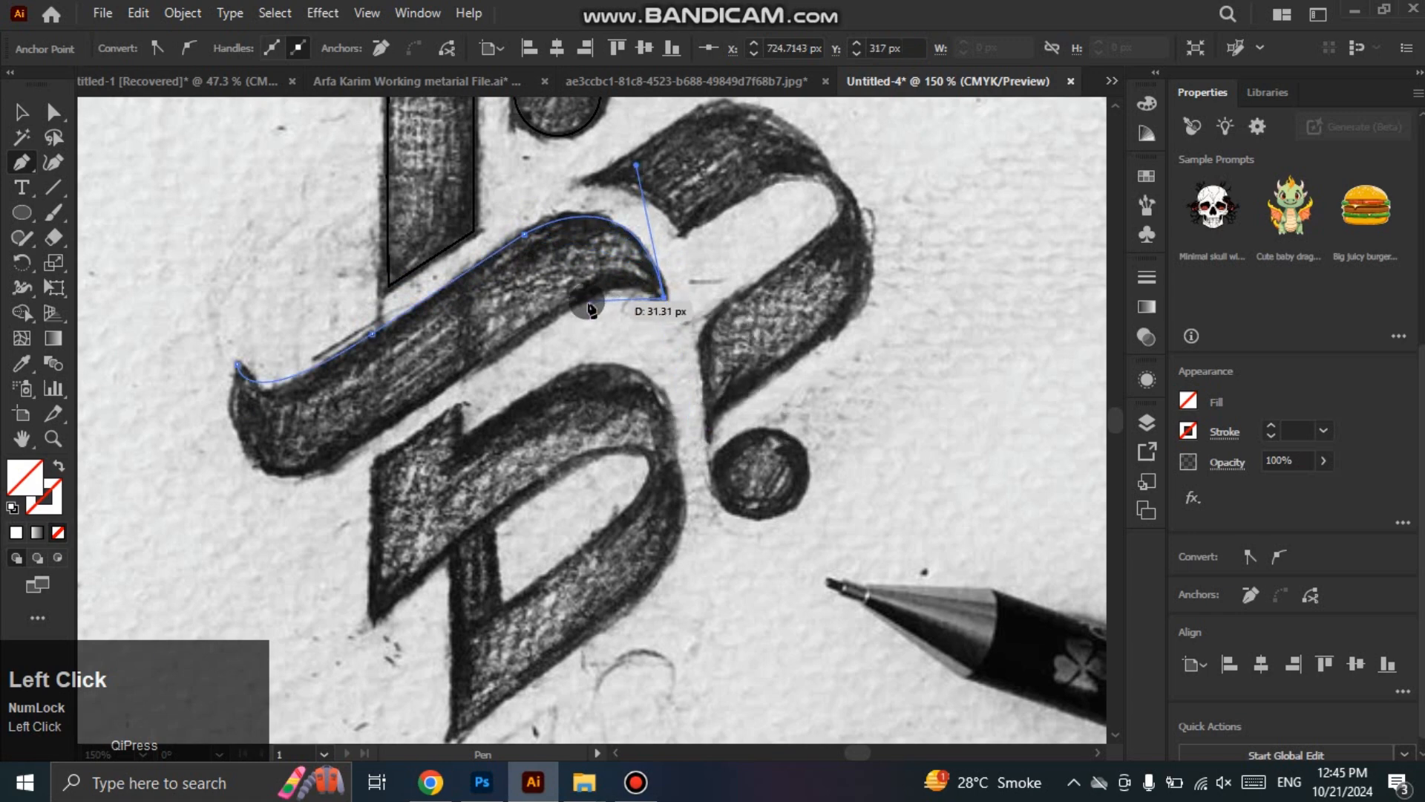
# Step: Trace the diagonal stroke's lower edge back to the left and close the path with a curve at the starting tip
pyautogui.moveTo(583, 307); pyautogui.dragTo(517, 346)
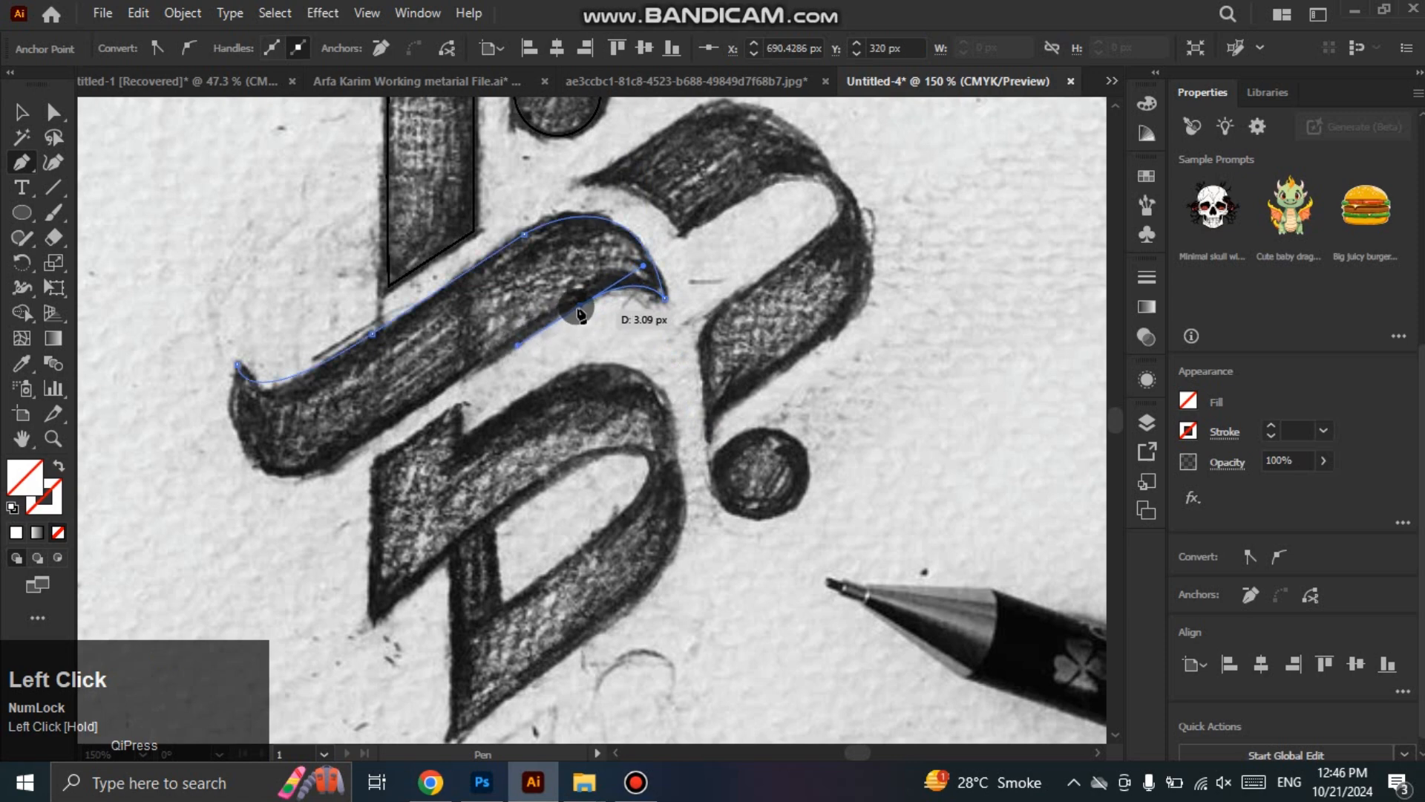
pyautogui.click(331, 464)
pyautogui.moveTo(237, 365); pyautogui.dragTo(260, 223)
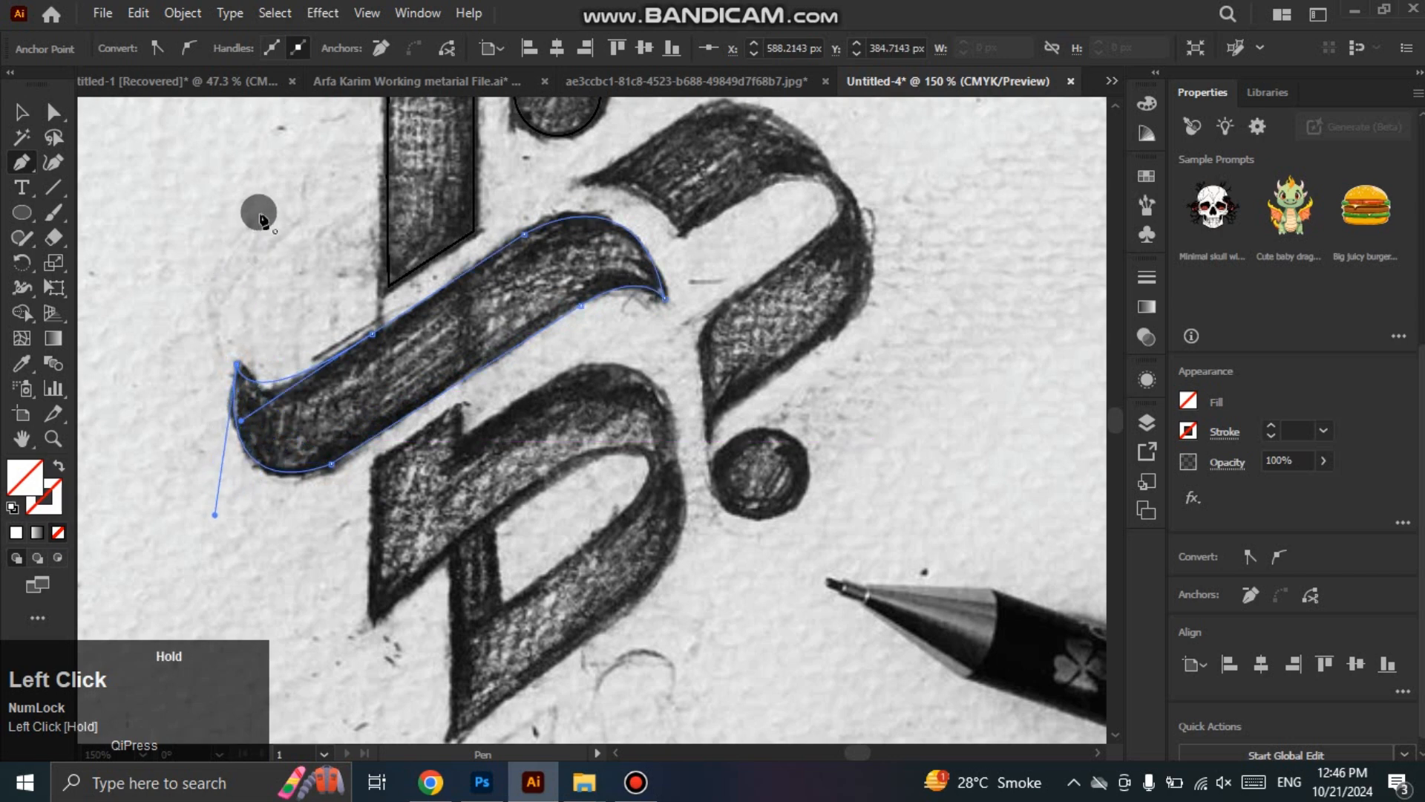
# Step: Start the lower looped letter's outline, tracing its straight left side, slanted top, notch and upper curve
pyautogui.click(373, 620)
pyautogui.click(373, 461)
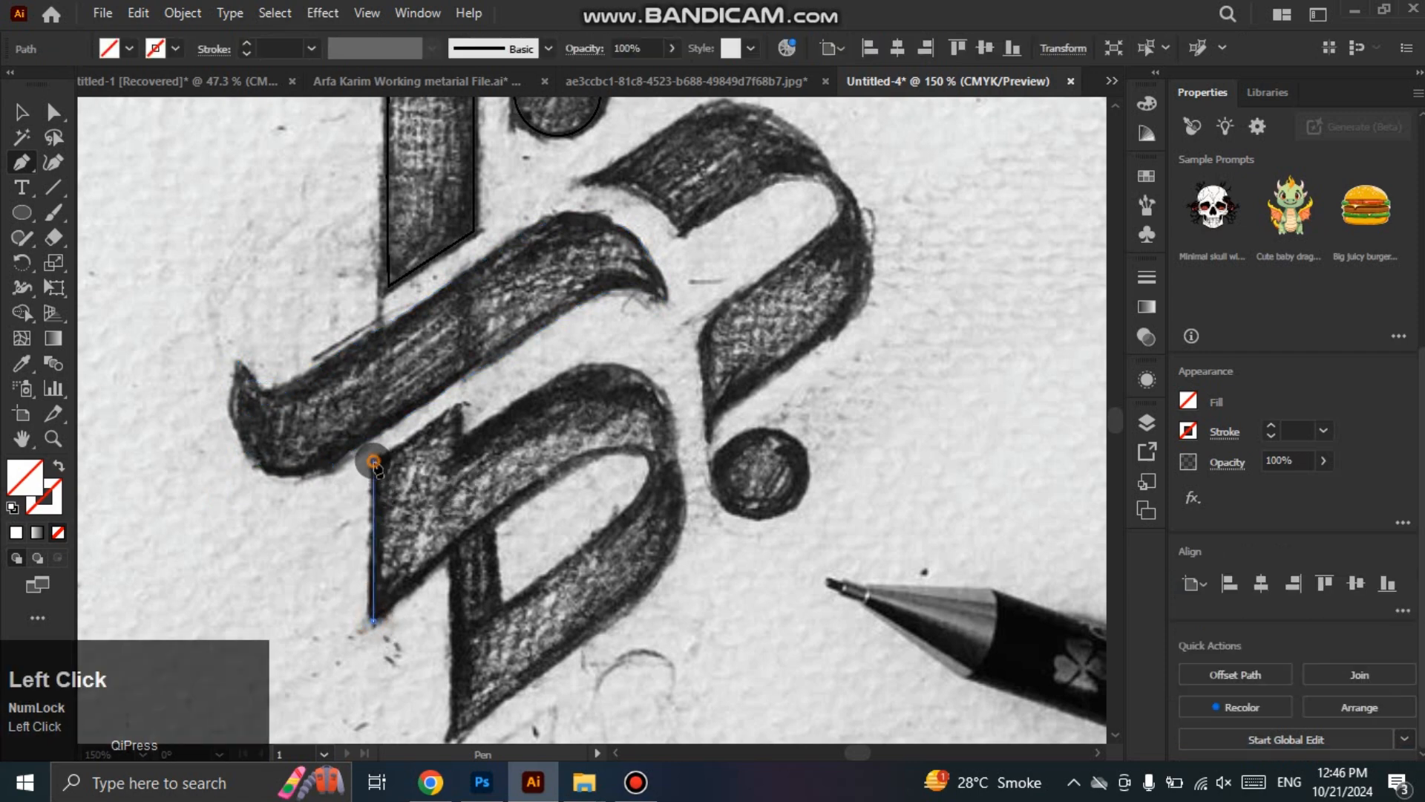
pyautogui.click(457, 405)
pyautogui.click(457, 436)
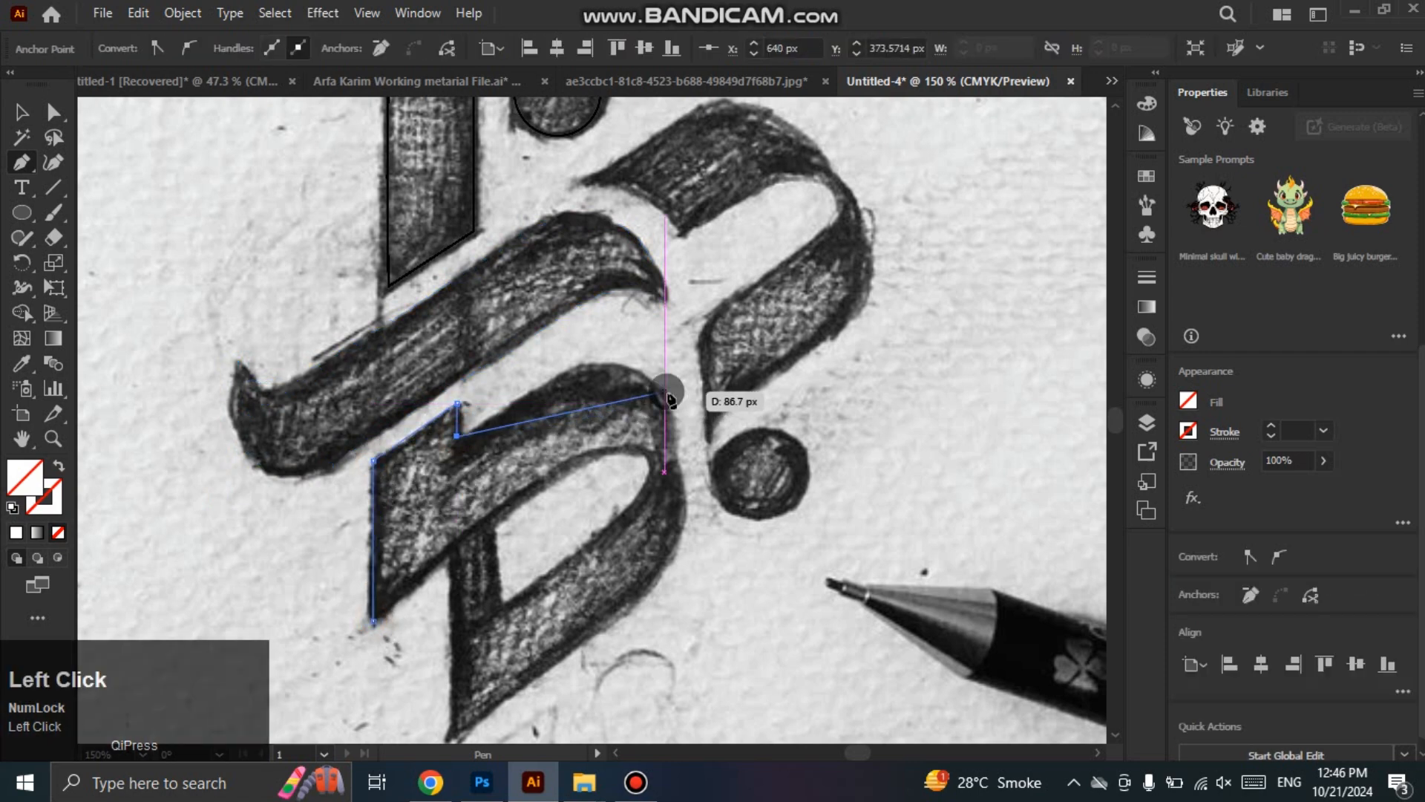
pyautogui.moveTo(665, 395)
pyautogui.mouseDown()
pyautogui.moveTo(701, 490)
pyautogui.moveTo(719, 476)
pyautogui.mouseUp()
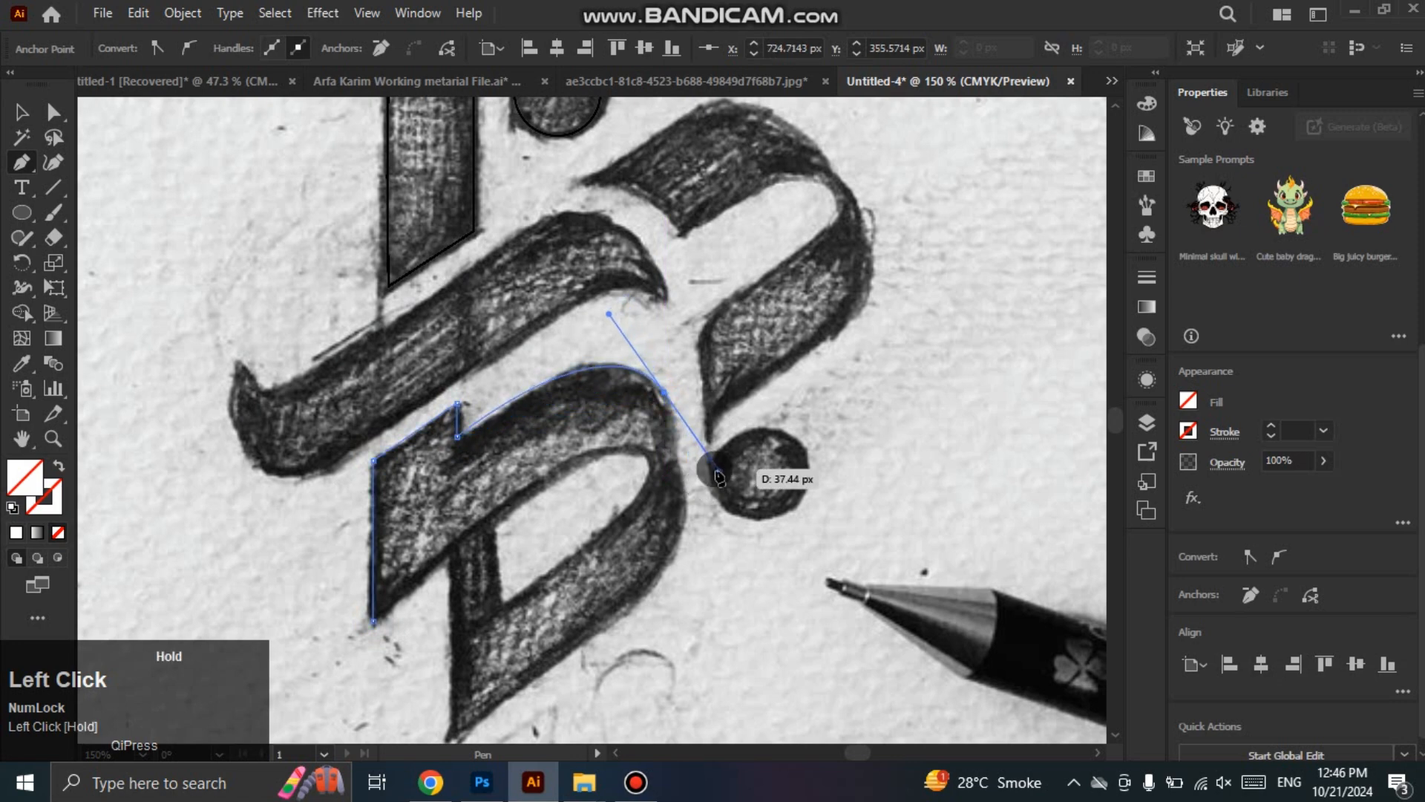
pyautogui.click(664, 393)
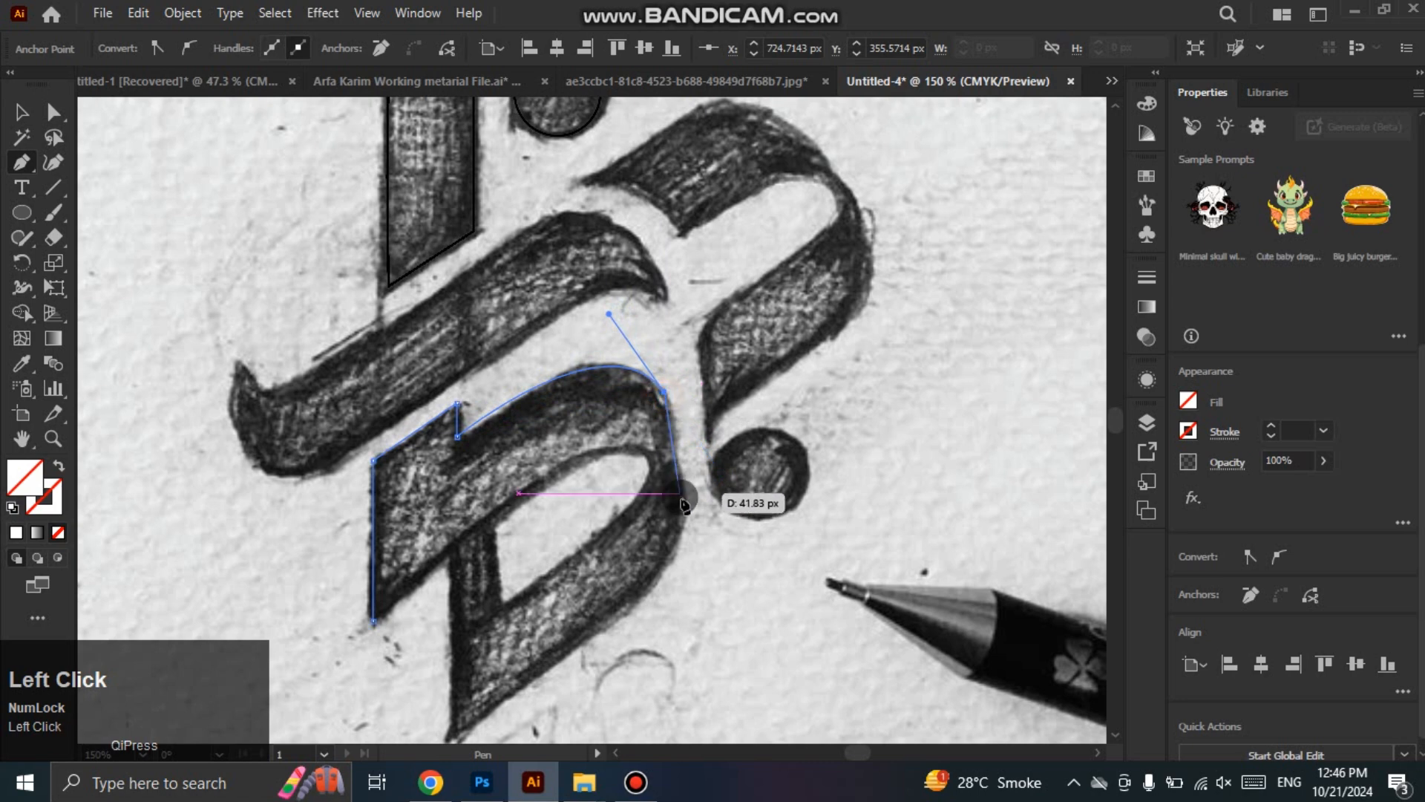
# Step: Trace the looped letter's outer right curve, bottom point and inner left corner, closing the outline at its start
pyautogui.moveTo(637, 599); pyautogui.dragTo(549, 669)
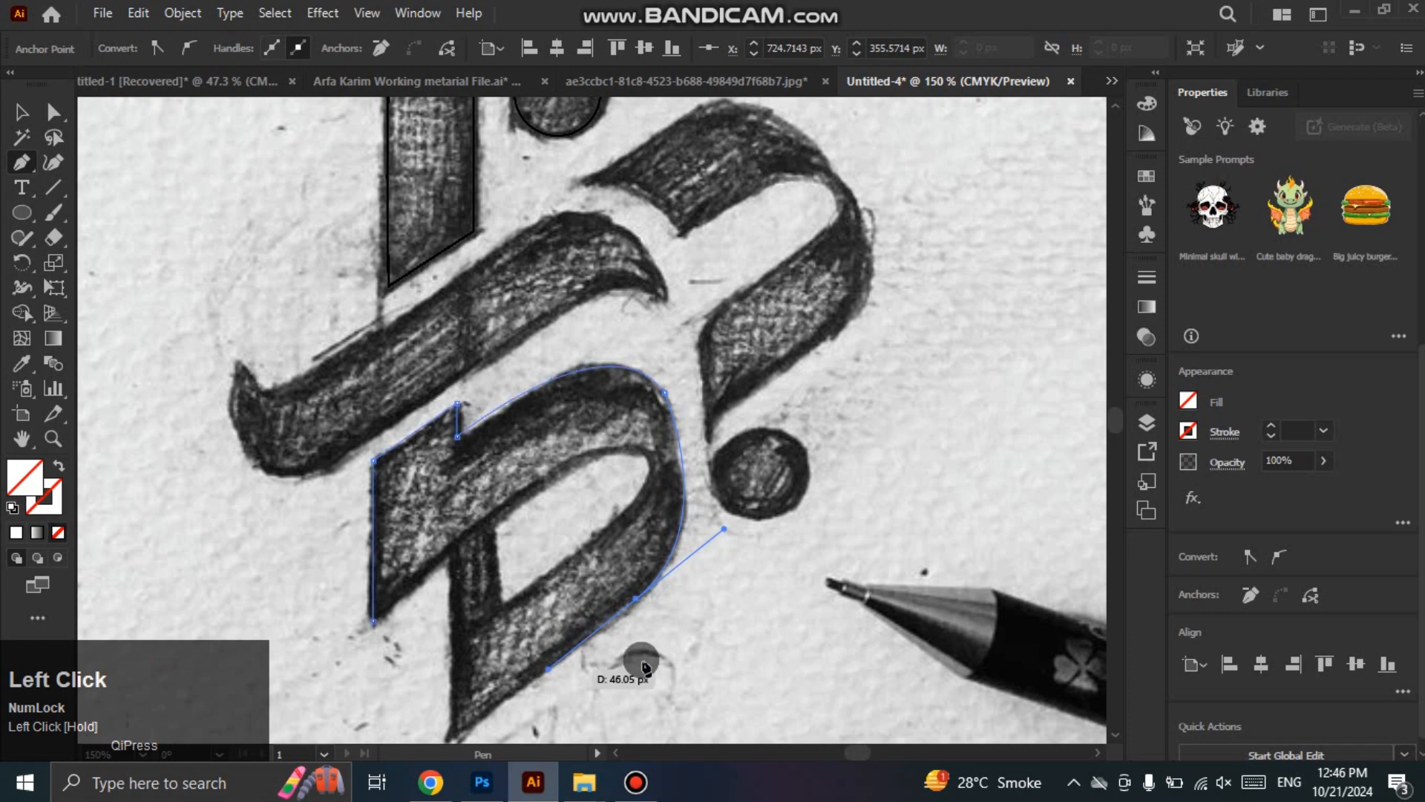
pyautogui.click(636, 598)
pyautogui.press('space')
pyautogui.moveTo(483, 720); pyautogui.dragTo(479, 653)
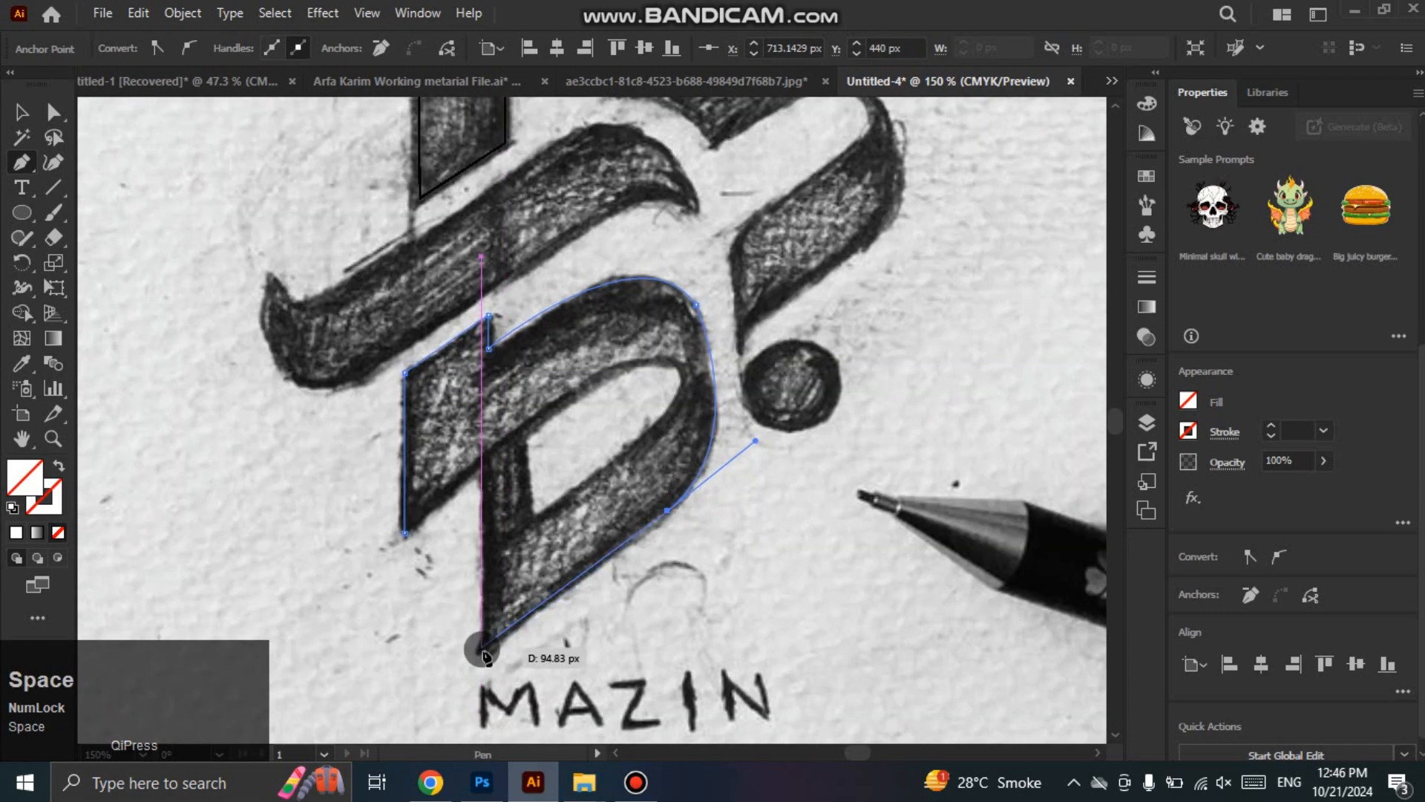
pyautogui.click(482, 654)
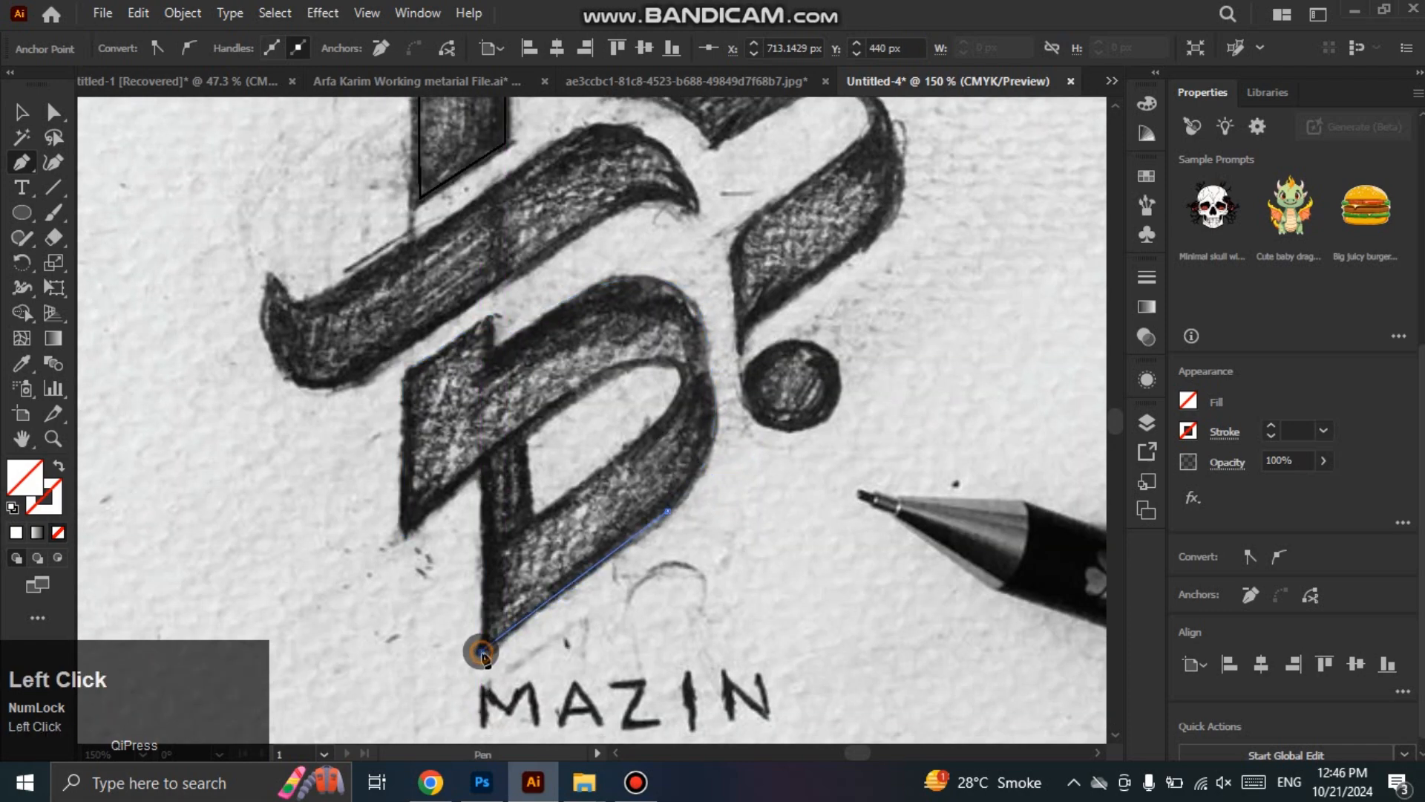
pyautogui.click(482, 466)
pyautogui.click(404, 532)
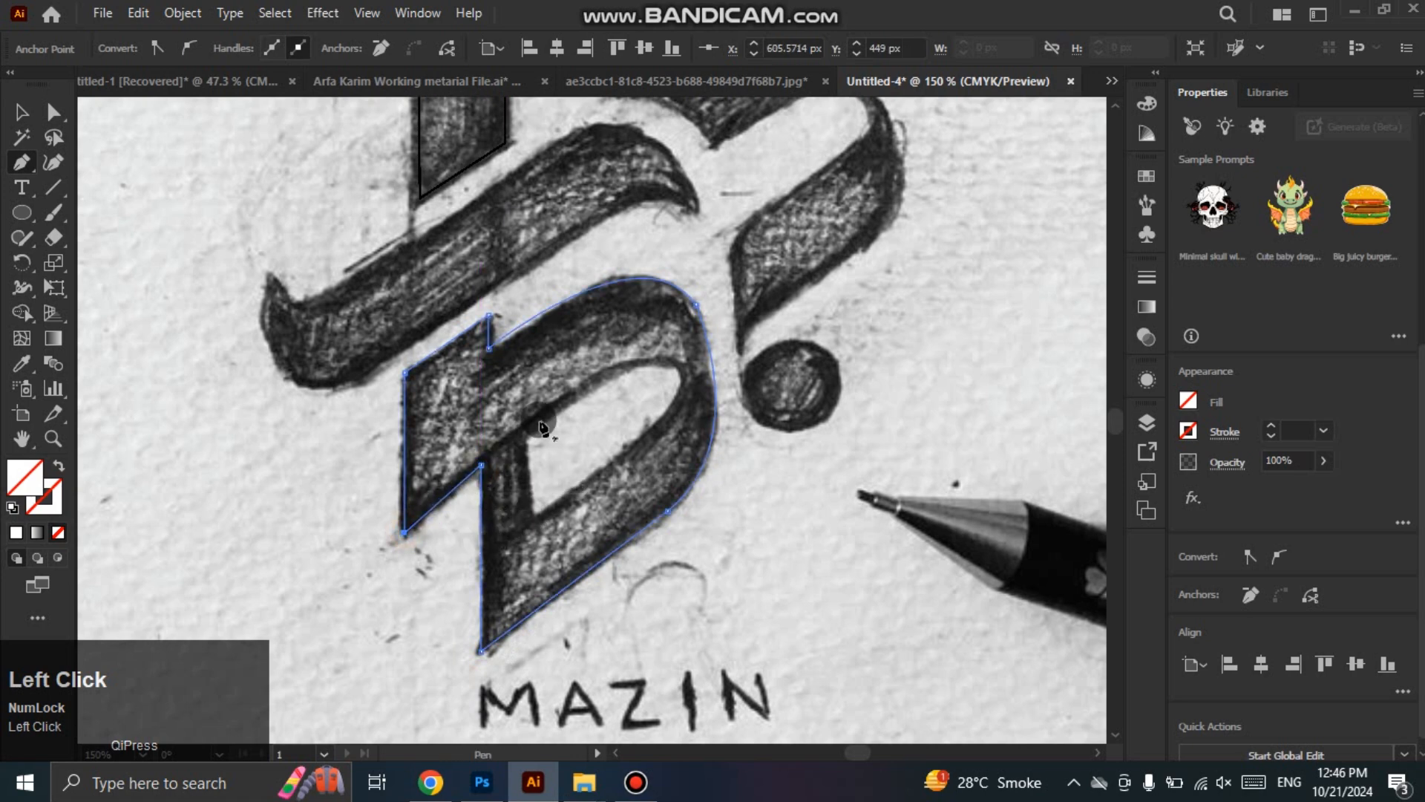
# Step: Trace the inner opening of the lower looped letter with the Pen tool as a closed path with a curved right end
pyautogui.click(526, 439)
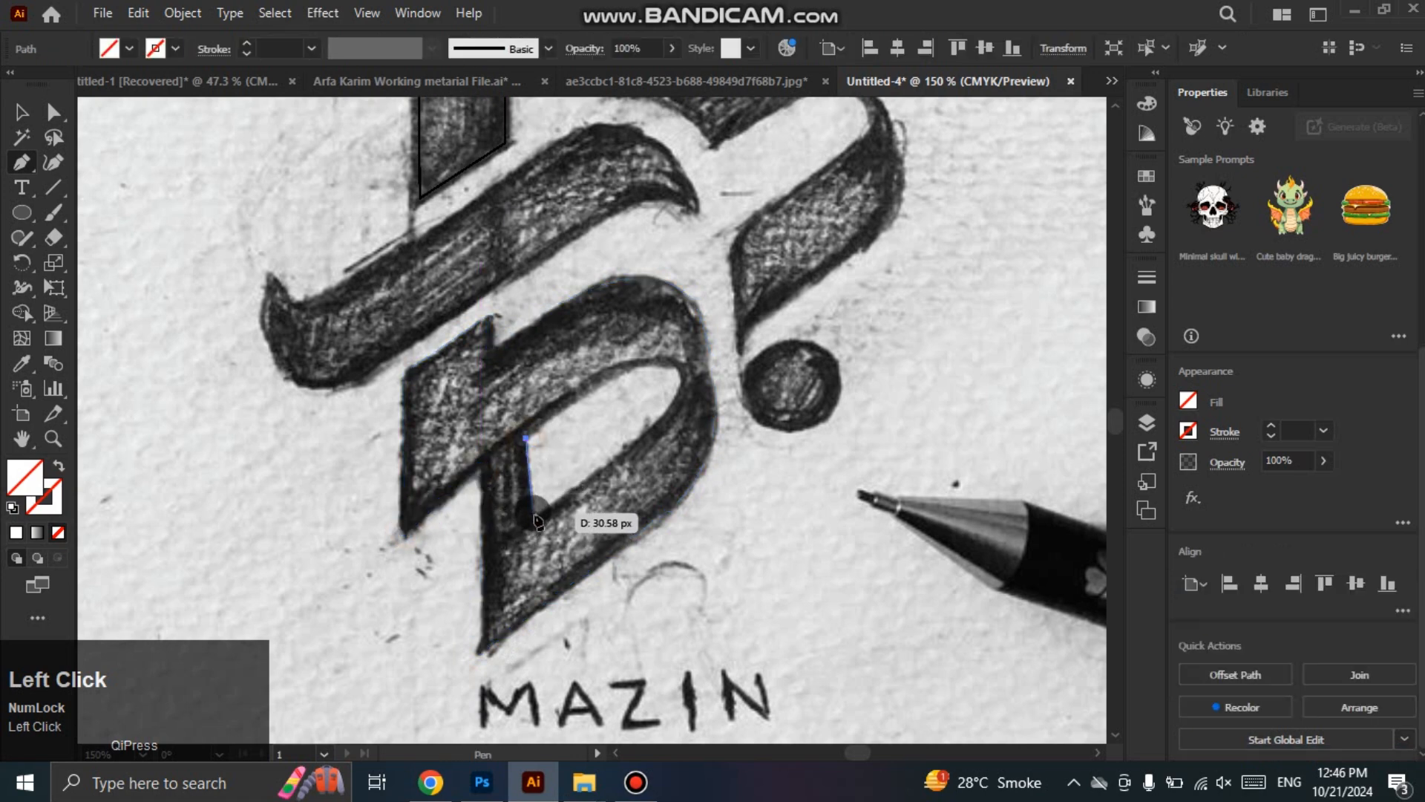
pyautogui.click(533, 512)
pyautogui.moveTo(680, 375); pyautogui.dragTo(663, 343)
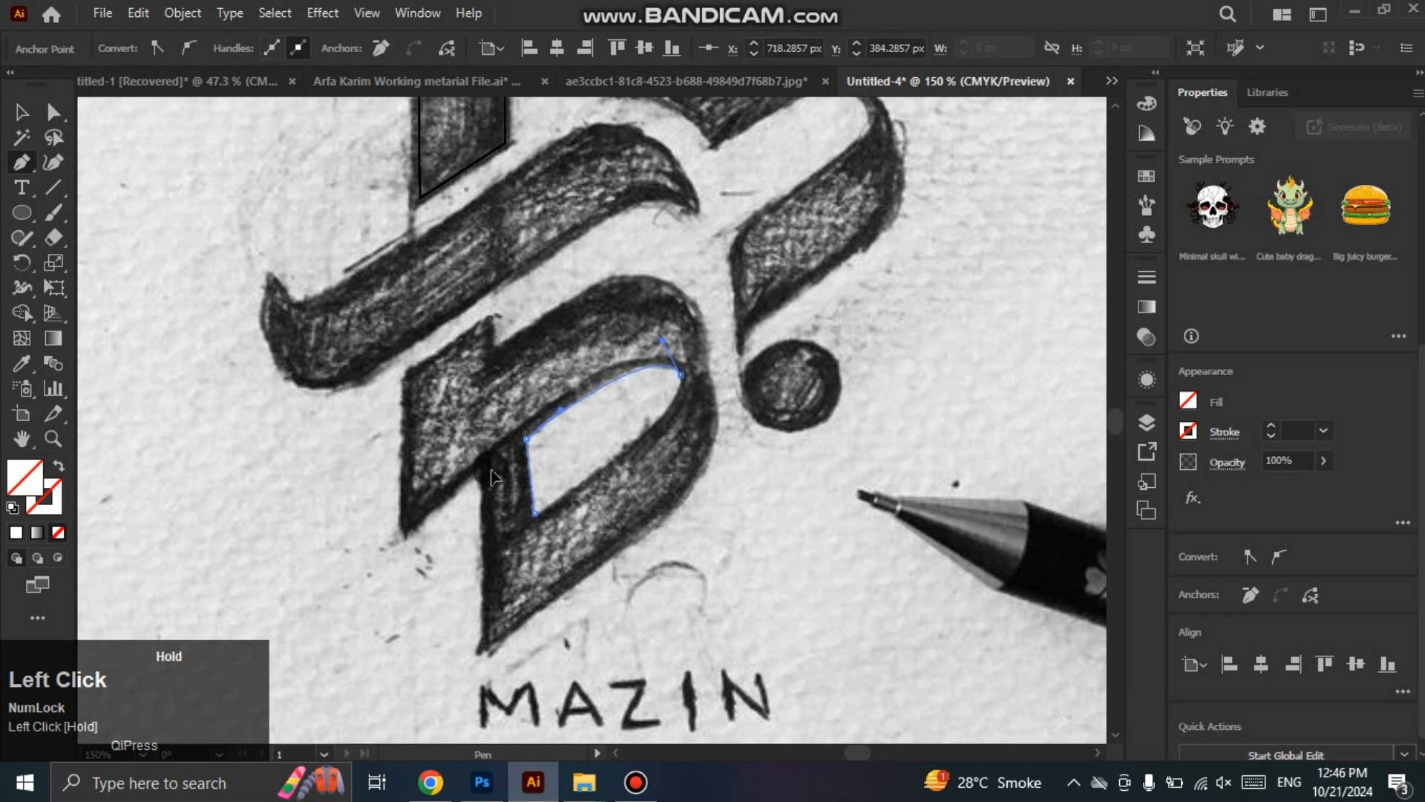
# Step: Draw a circle over the lower dot of the sketch with the Ellipse tool
pyautogui.rightClick(33, 219)
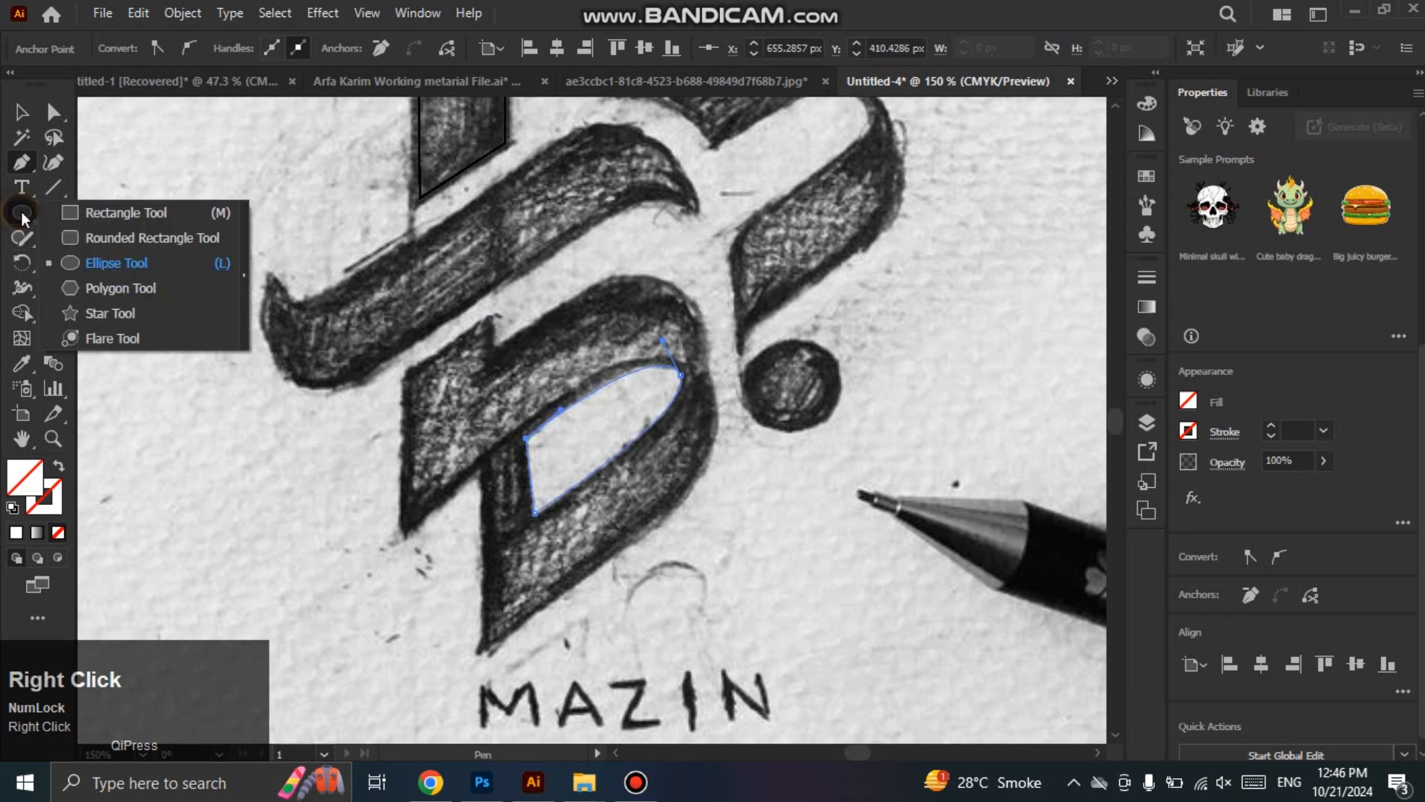
pyautogui.click(123, 261)
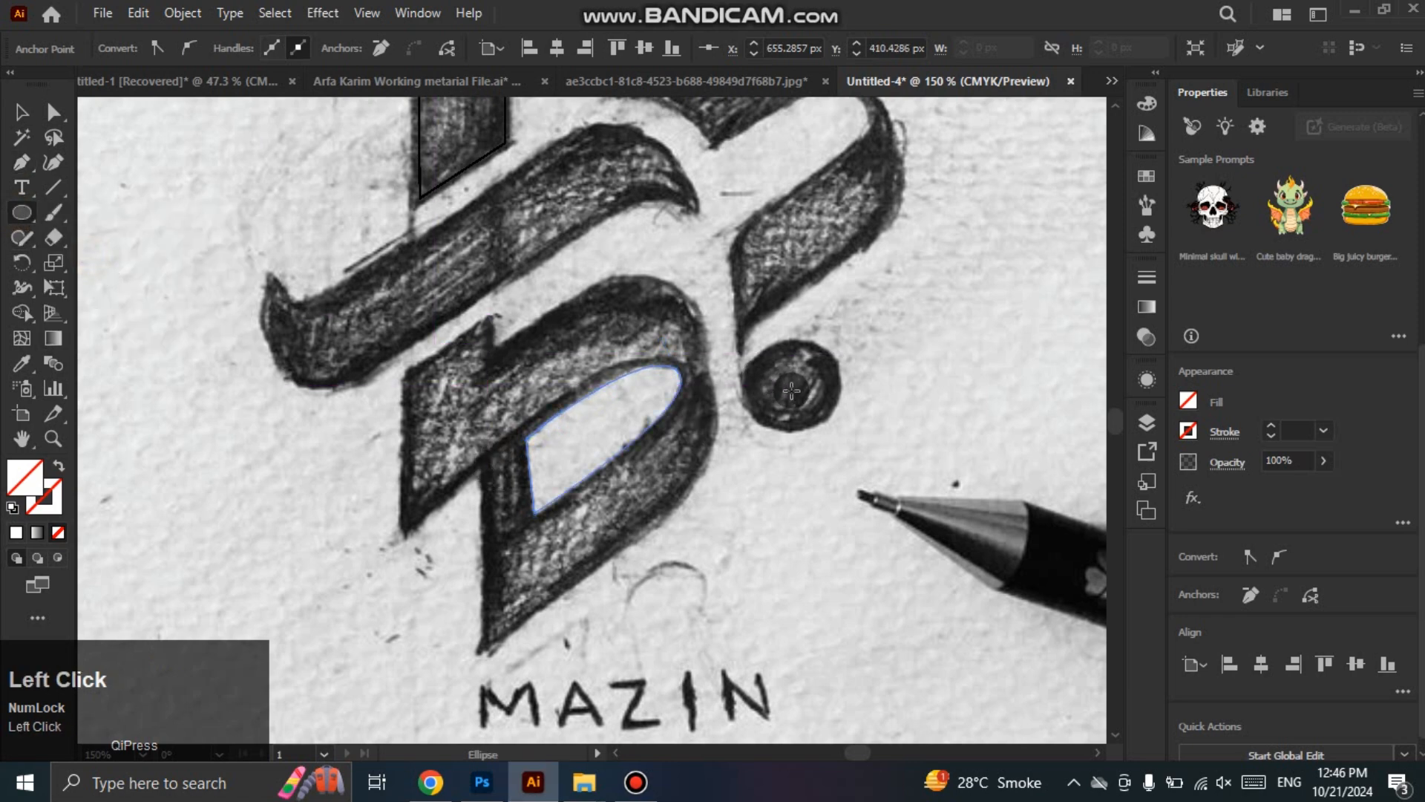
pyautogui.moveTo(789, 388); pyautogui.dragTo(817, 429)
# Step: Move the sketch image to the left, clear of the traced outlines
pyautogui.press('v')
pyautogui.click(256, 343)
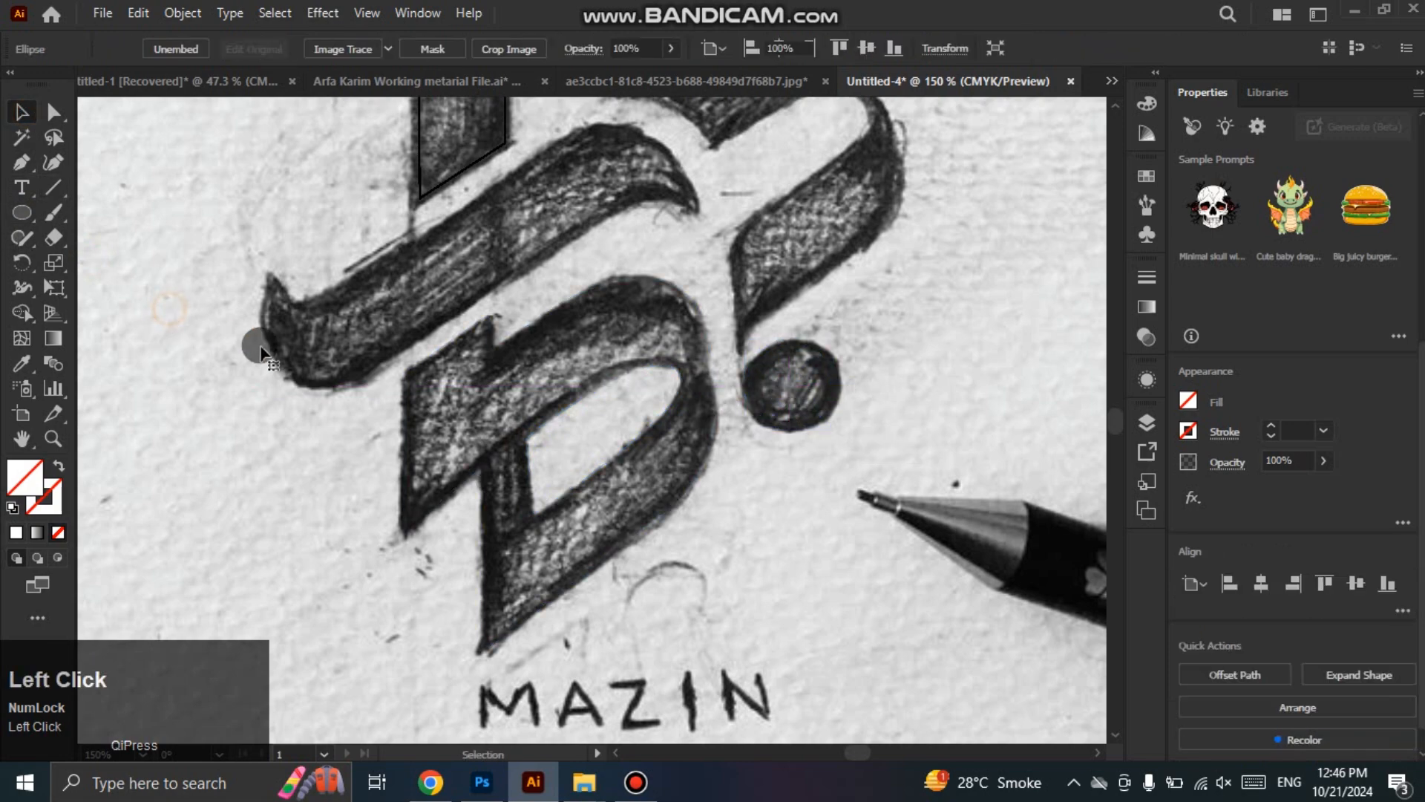
pyautogui.scroll(-2, 259, 347)
pyautogui.scroll(-2, 262, 349)
pyautogui.moveTo(340, 447)
pyautogui.mouseDown()
pyautogui.moveTo(588, 482)
pyautogui.moveTo(357, 463)
pyautogui.mouseUp()
# Step: Give all the traced outlines a black 1 pt stroke and no fill
pyautogui.moveTo(487, 222); pyautogui.dragTo(645, 467)
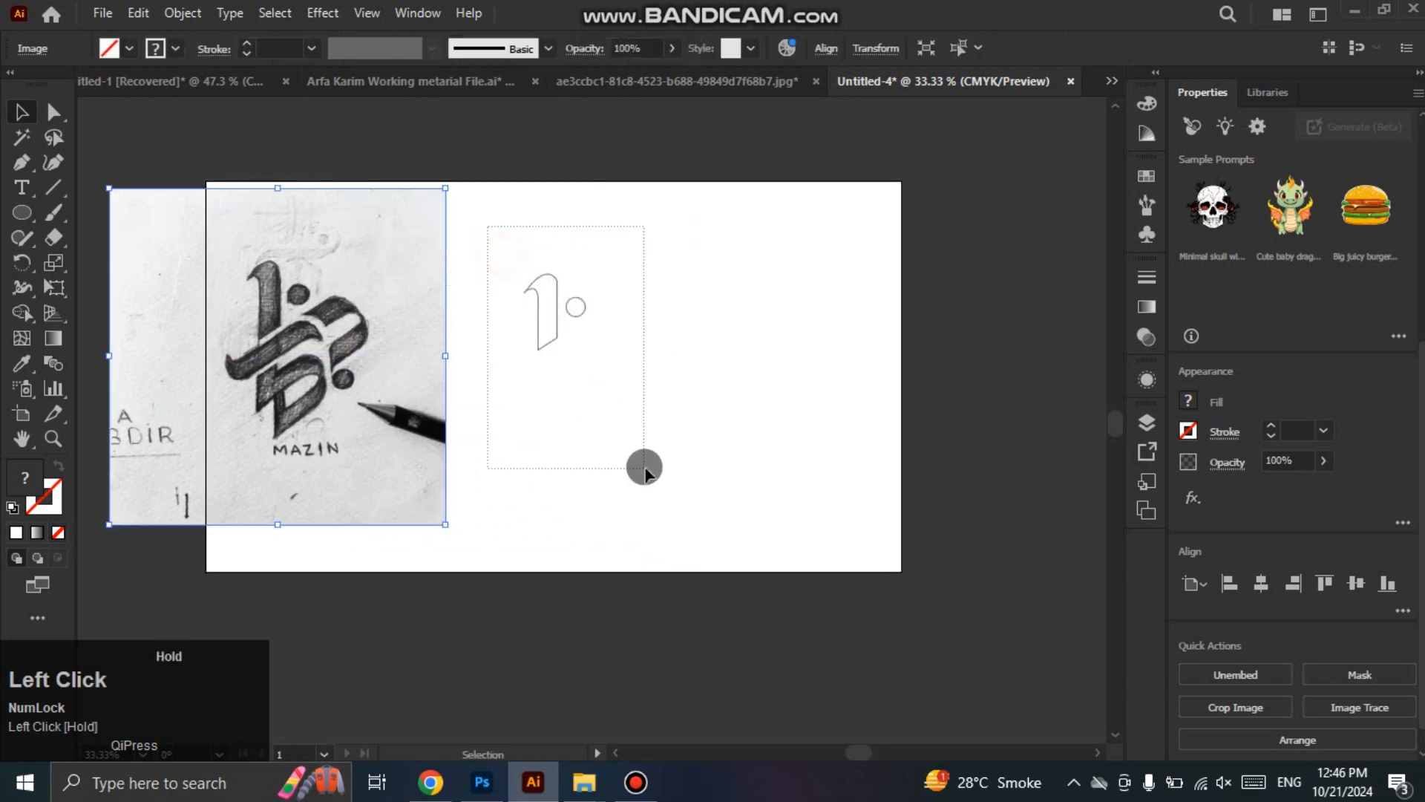
pyautogui.click(14, 510)
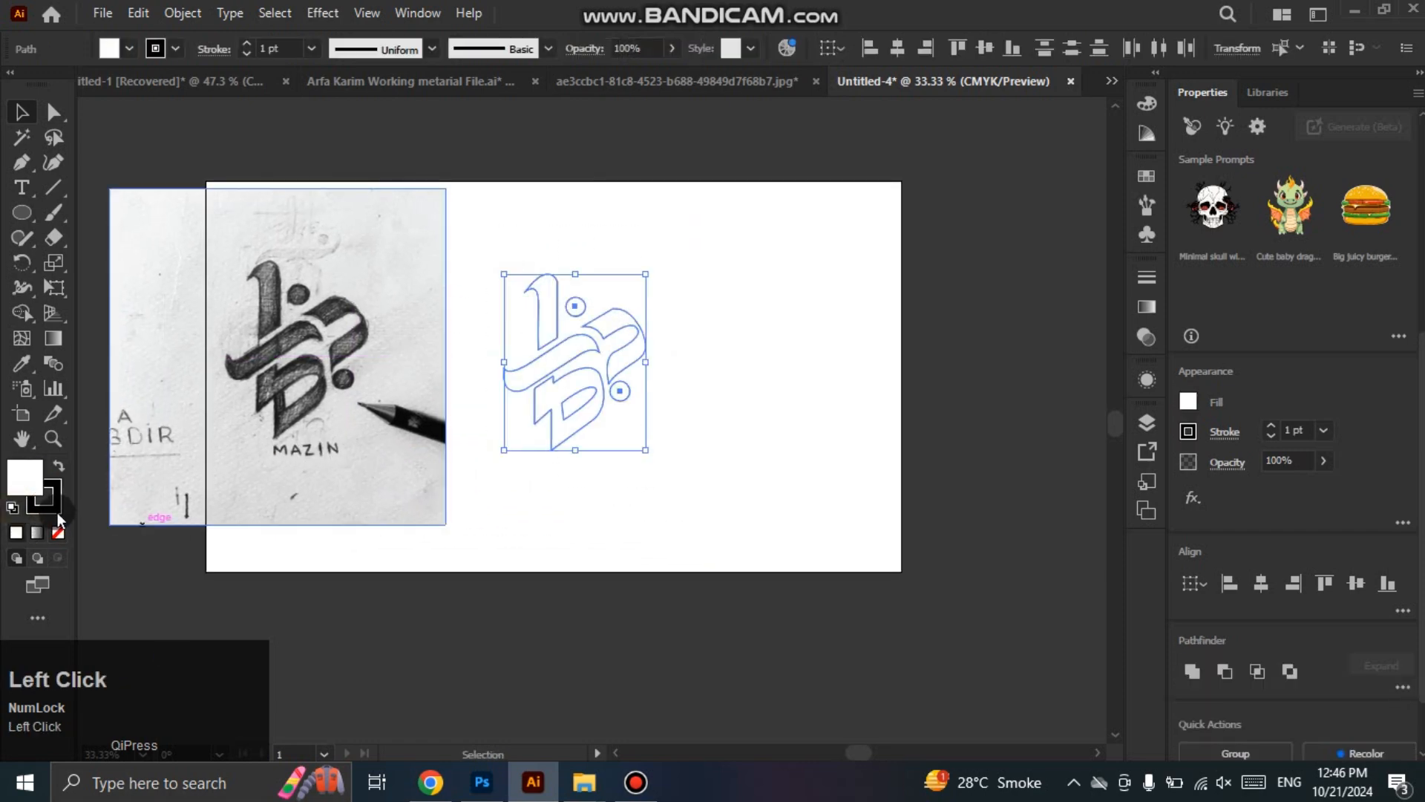
pyautogui.click(522, 533)
# Step: Round only the upper-right corner of the tall vertical letter so its top curve flows into the straight right side
pyautogui.scroll(5, 576, 408)
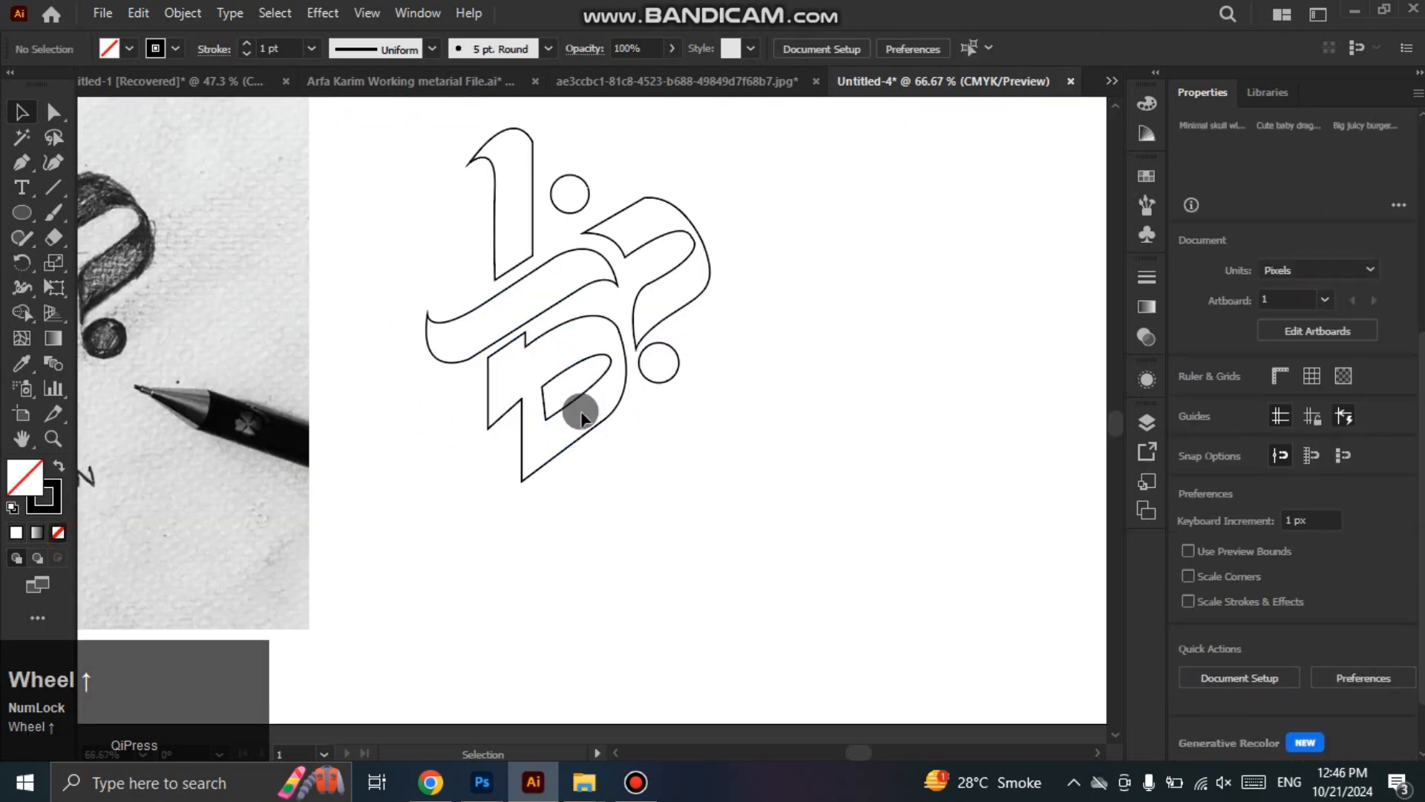
pyautogui.moveTo(685, 461); pyautogui.dragTo(692, 474)
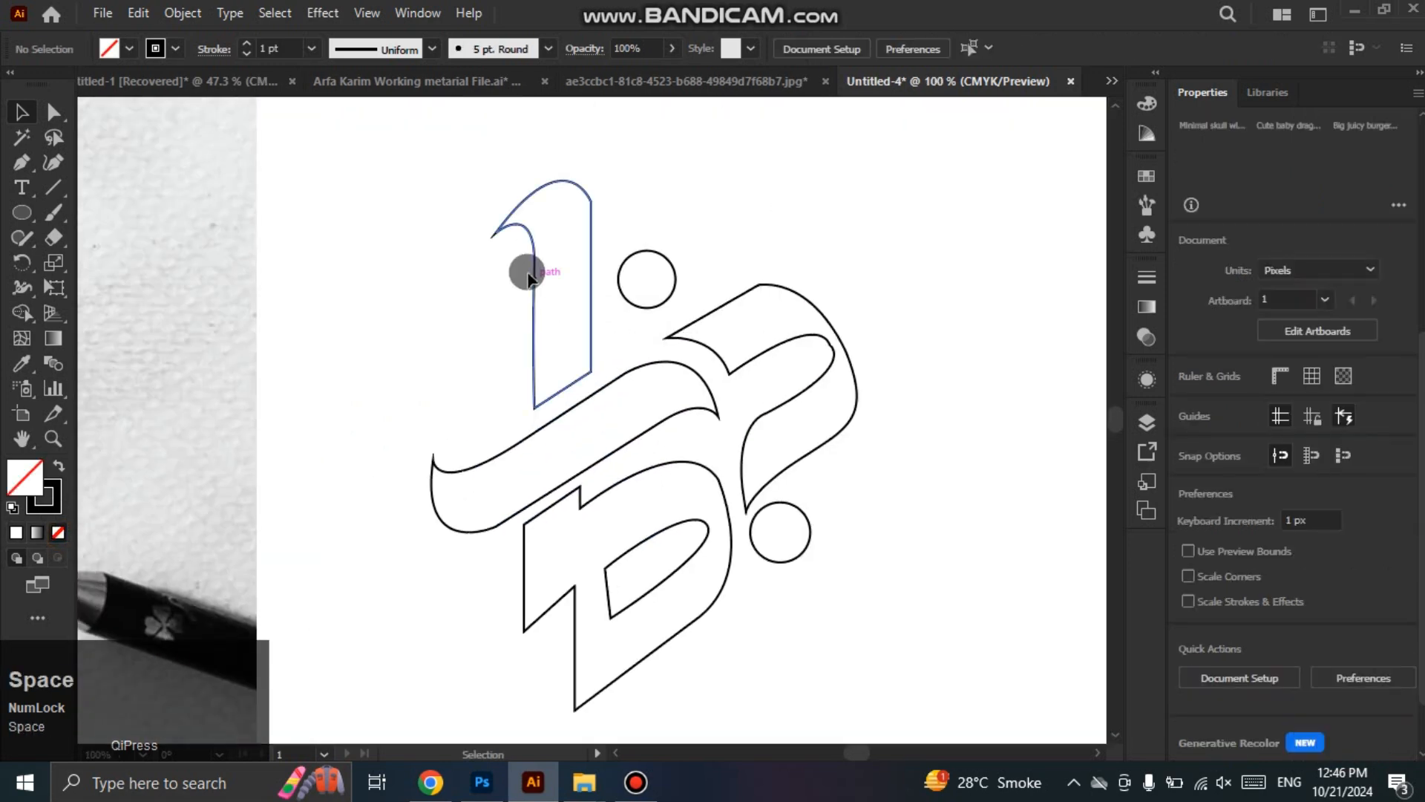
pyautogui.moveTo(526, 273); pyautogui.dragTo(618, 319)
pyautogui.scroll(2, 696, 276)
pyautogui.click(684, 254)
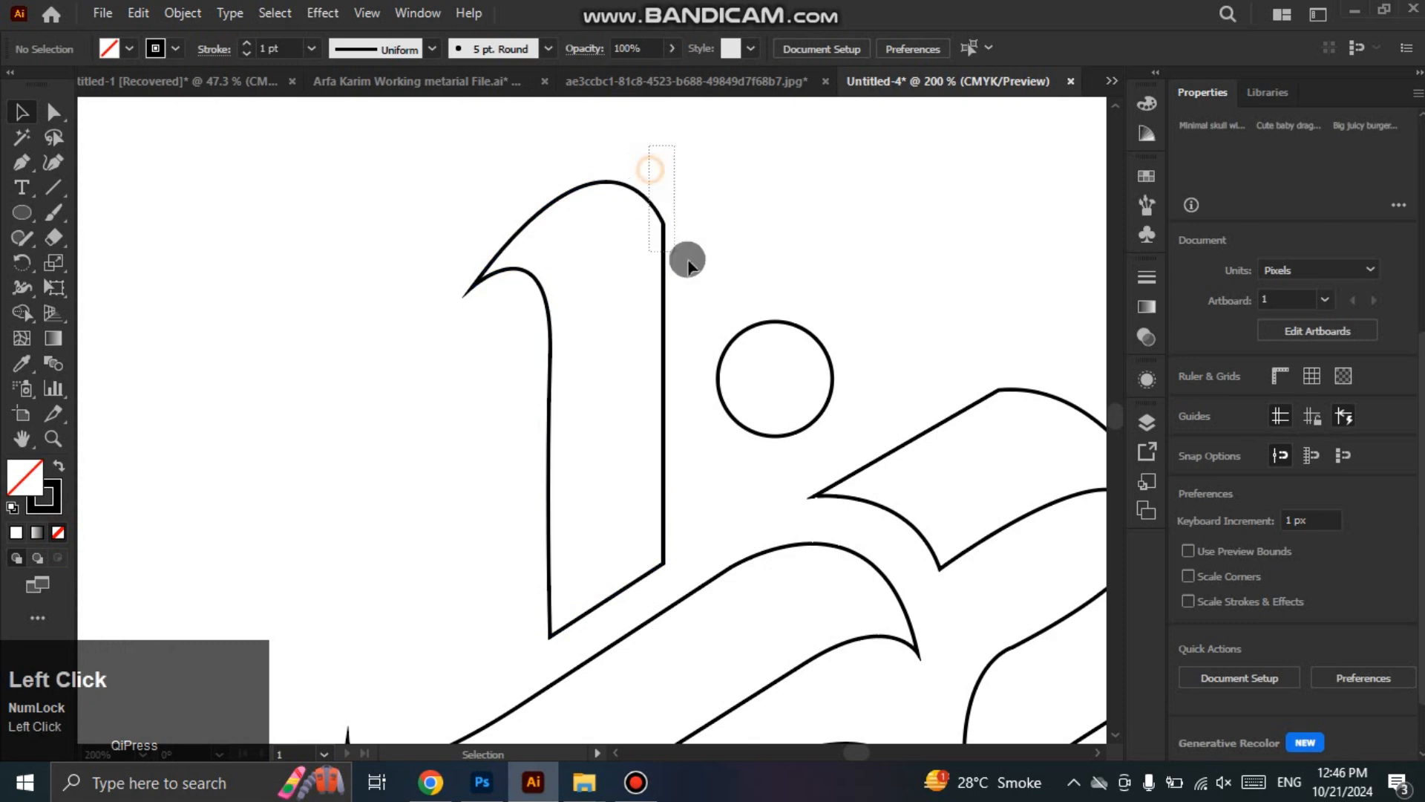
pyautogui.scroll(1, 641, 241)
pyautogui.click(49, 114)
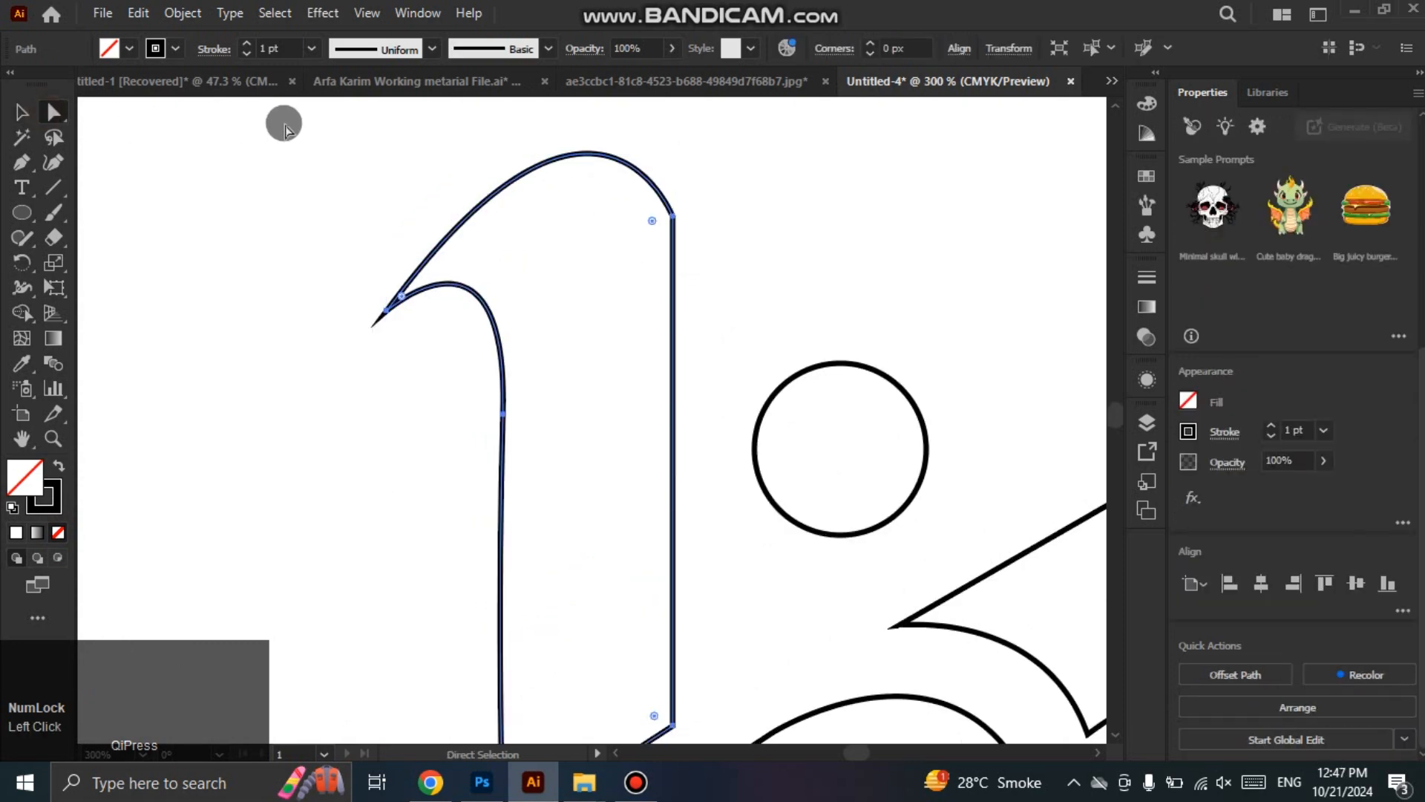
pyautogui.moveTo(653, 222); pyautogui.dragTo(636, 220)
pyautogui.hotkey('ctrl', 'z')
pyautogui.click(729, 247)
pyautogui.click(672, 217)
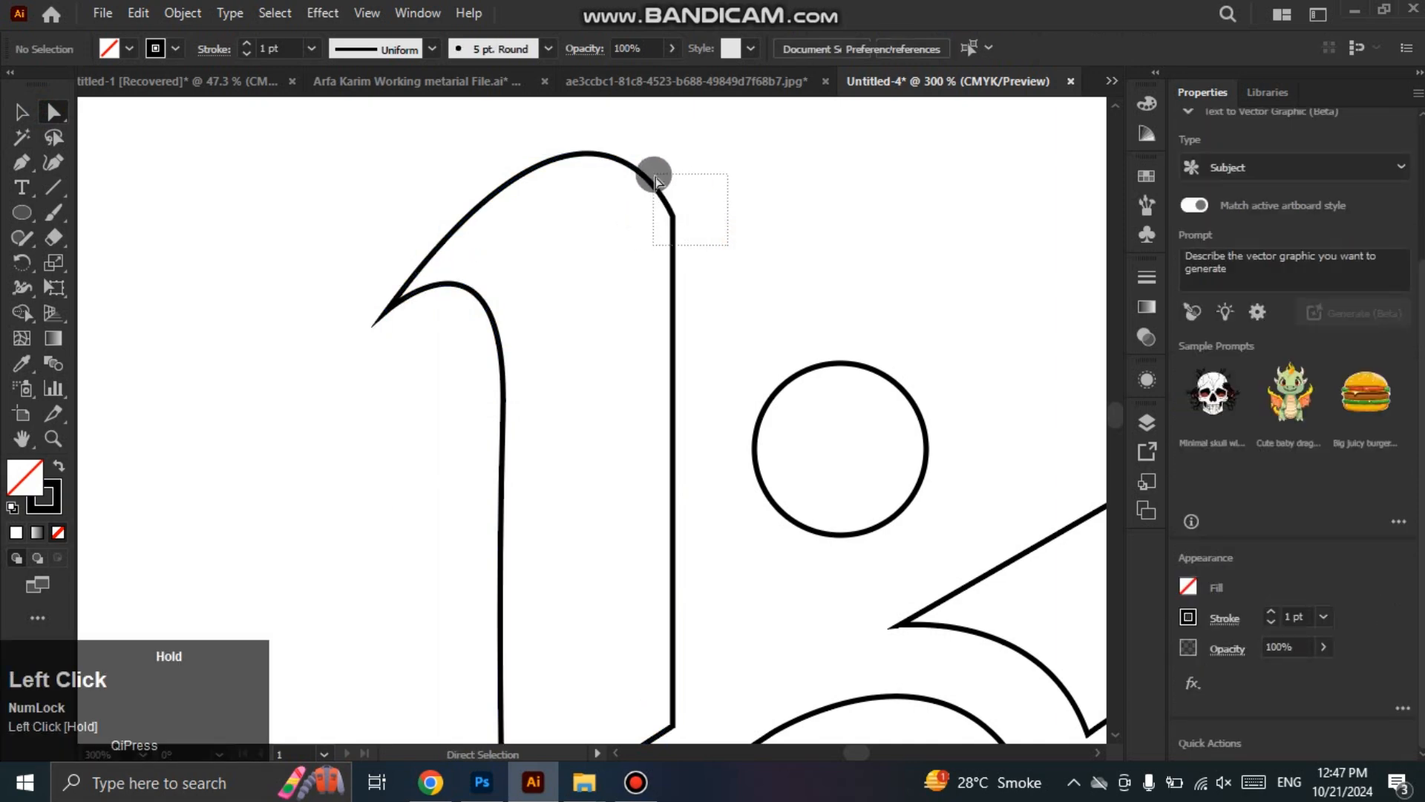
pyautogui.scroll(3, 704, 211)
pyautogui.moveTo(673, 242); pyautogui.dragTo(416, 327)
pyautogui.click(778, 306)
# Step: Smooth the kinked anchor at the right end of the upper-right letter's inner curve
pyautogui.scroll(-4, 778, 306)
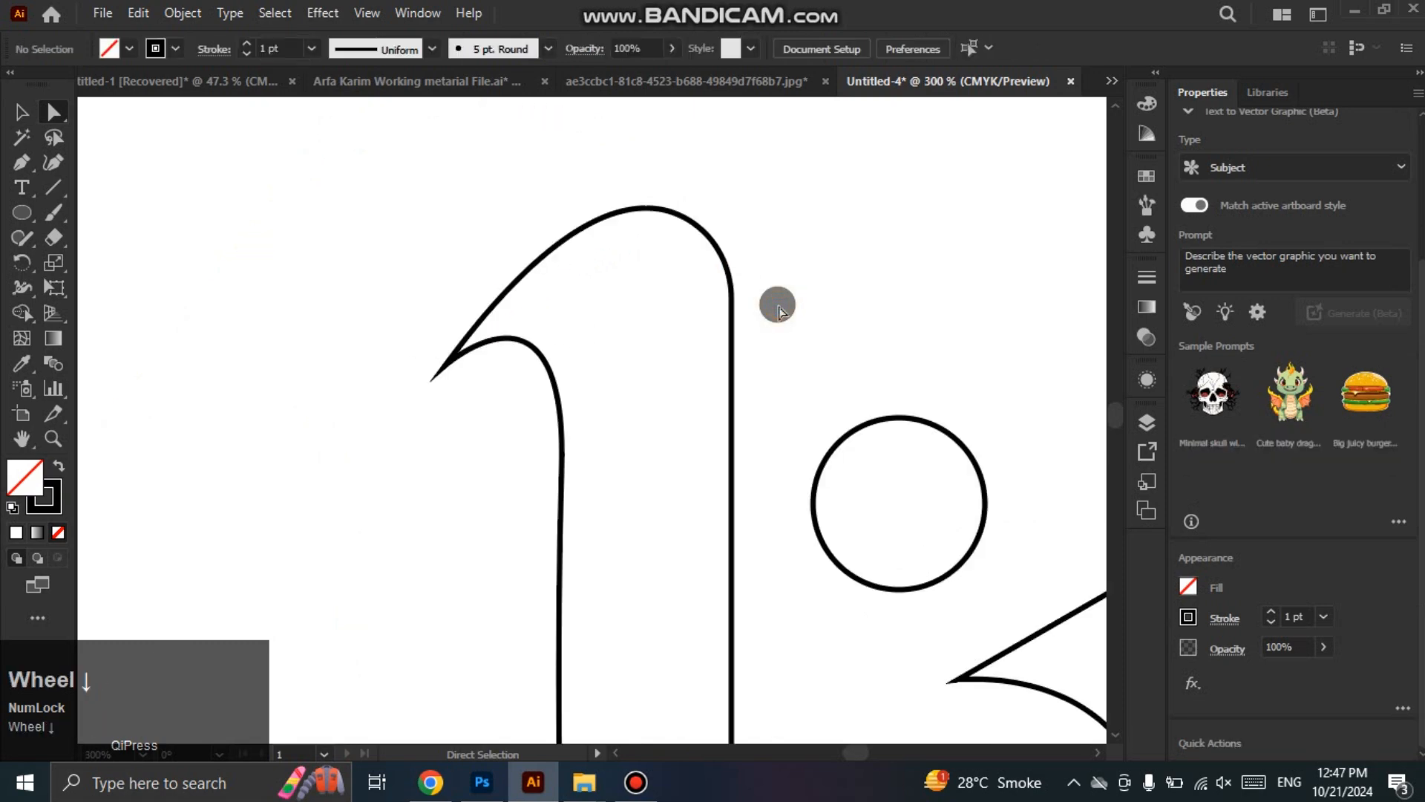
pyautogui.moveTo(803, 461); pyautogui.dragTo(709, 287)
pyautogui.scroll(2, 1073, 330)
pyautogui.moveTo(941, 359); pyautogui.dragTo(826, 338)
pyautogui.scroll(3, 803, 346)
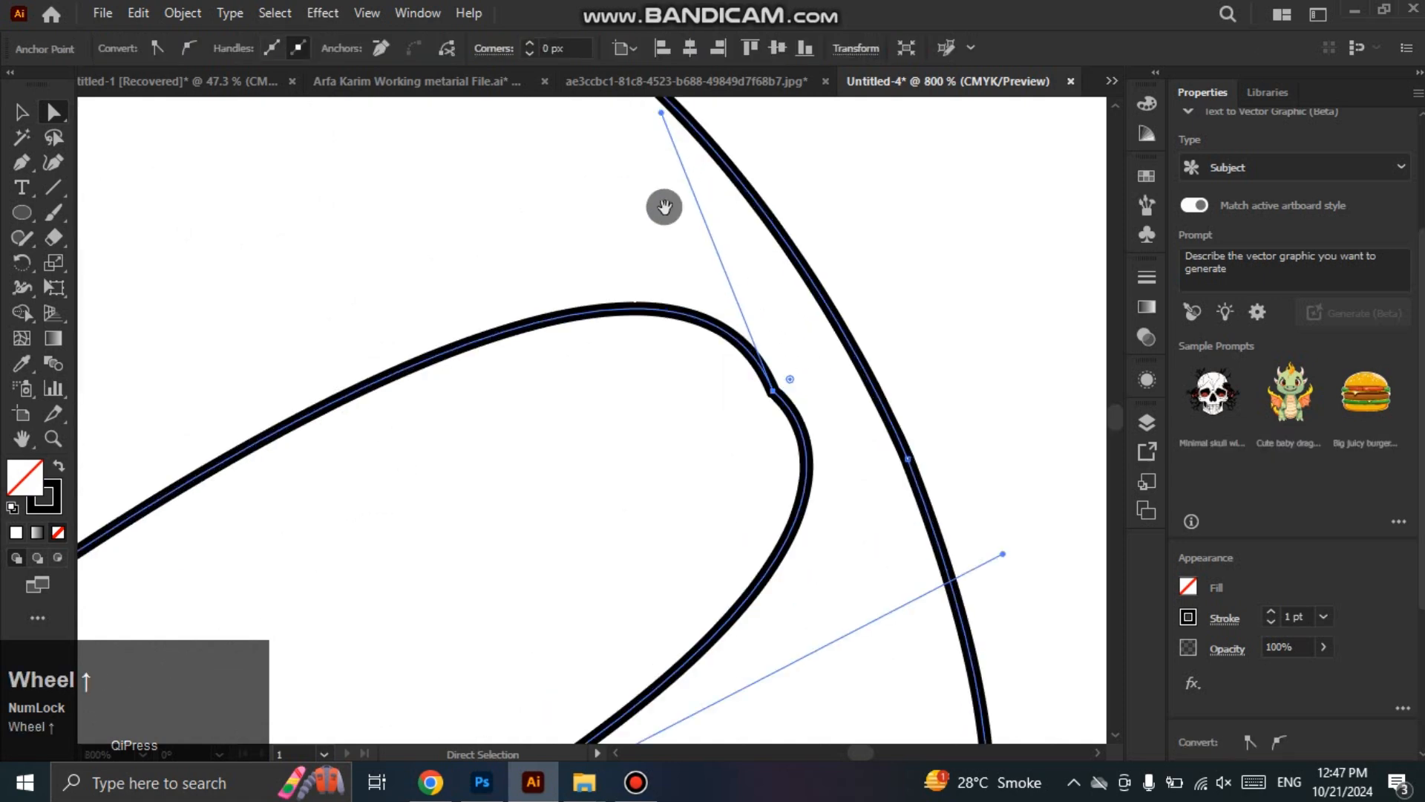
pyautogui.moveTo(664, 208); pyautogui.dragTo(628, 310)
pyautogui.scroll(-2, 739, 288)
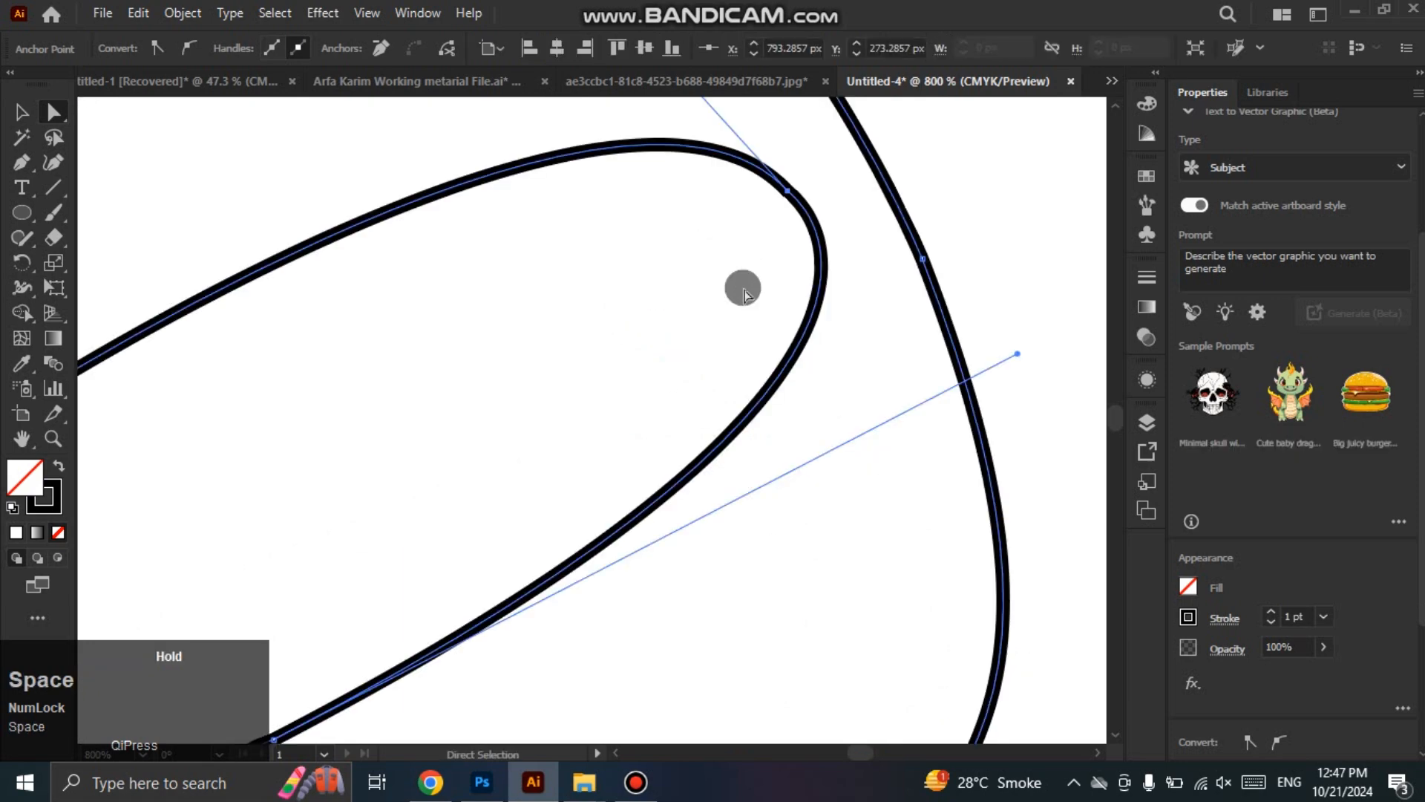
# Step: Shorten the curve handle that shapes the lower side of the upper-right letter's inner curve
pyautogui.click(914, 277)
pyautogui.moveTo(715, 291); pyautogui.dragTo(805, 352)
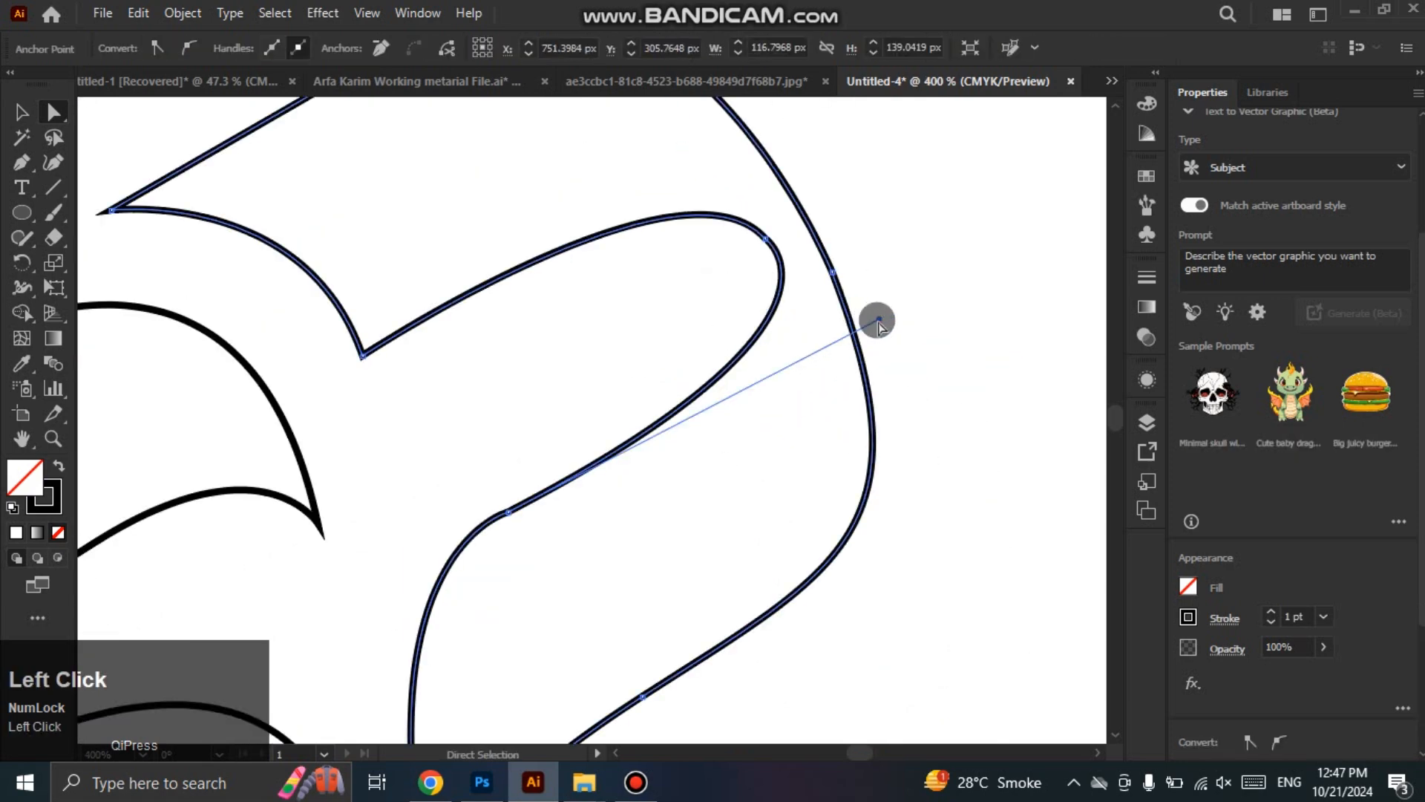
pyautogui.moveTo(881, 319)
pyautogui.mouseDown()
pyautogui.moveTo(843, 321)
pyautogui.moveTo(858, 329)
pyautogui.mouseUp()
pyautogui.click(934, 302)
# Step: Round the bend where the upper-right letter's inner curve turns down into its tail by about 30 px
pyautogui.moveTo(536, 552); pyautogui.dragTo(530, 331)
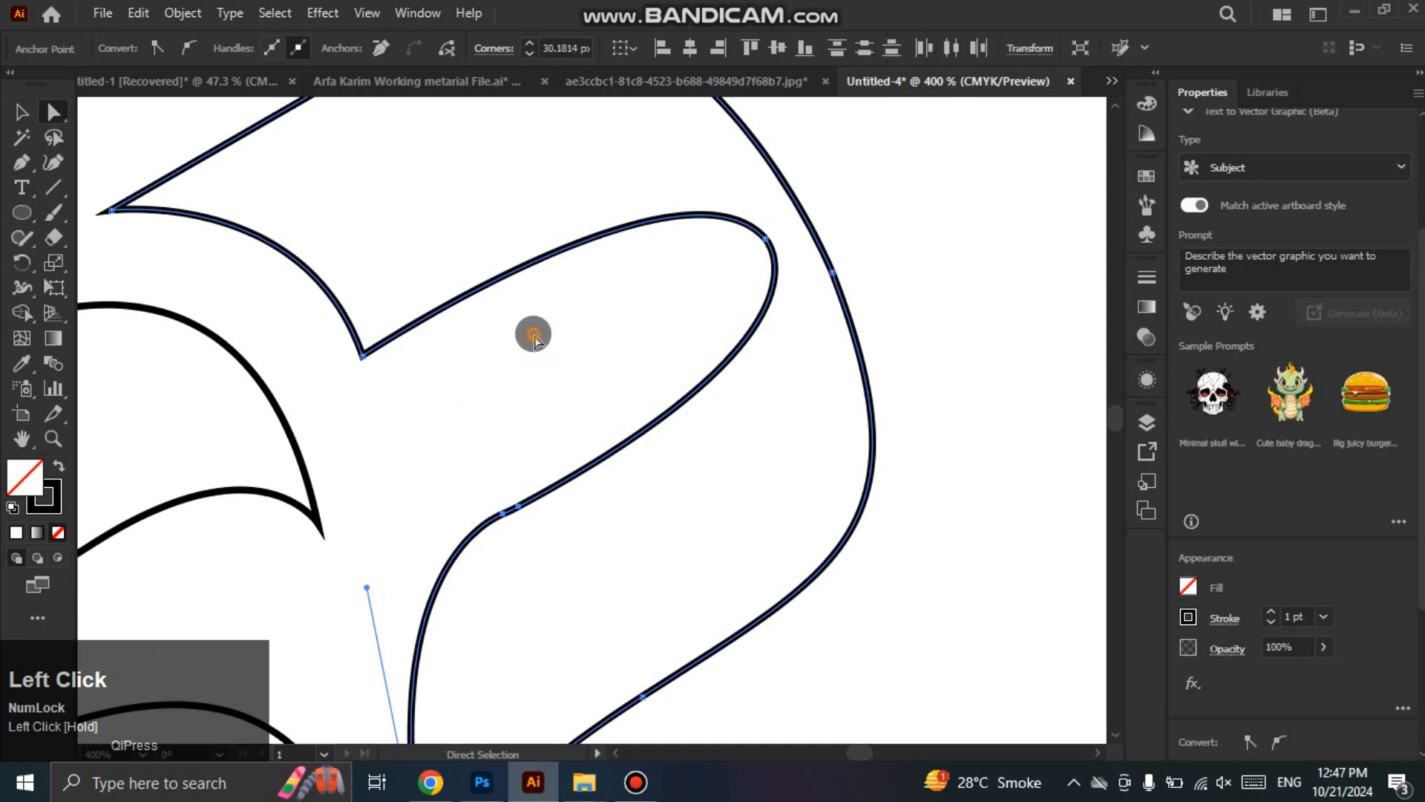
pyautogui.scroll(-5, 535, 349)
pyautogui.click(499, 479)
# Step: Round the upper corner on the outer edge of the upper-right letter
pyautogui.press('space')
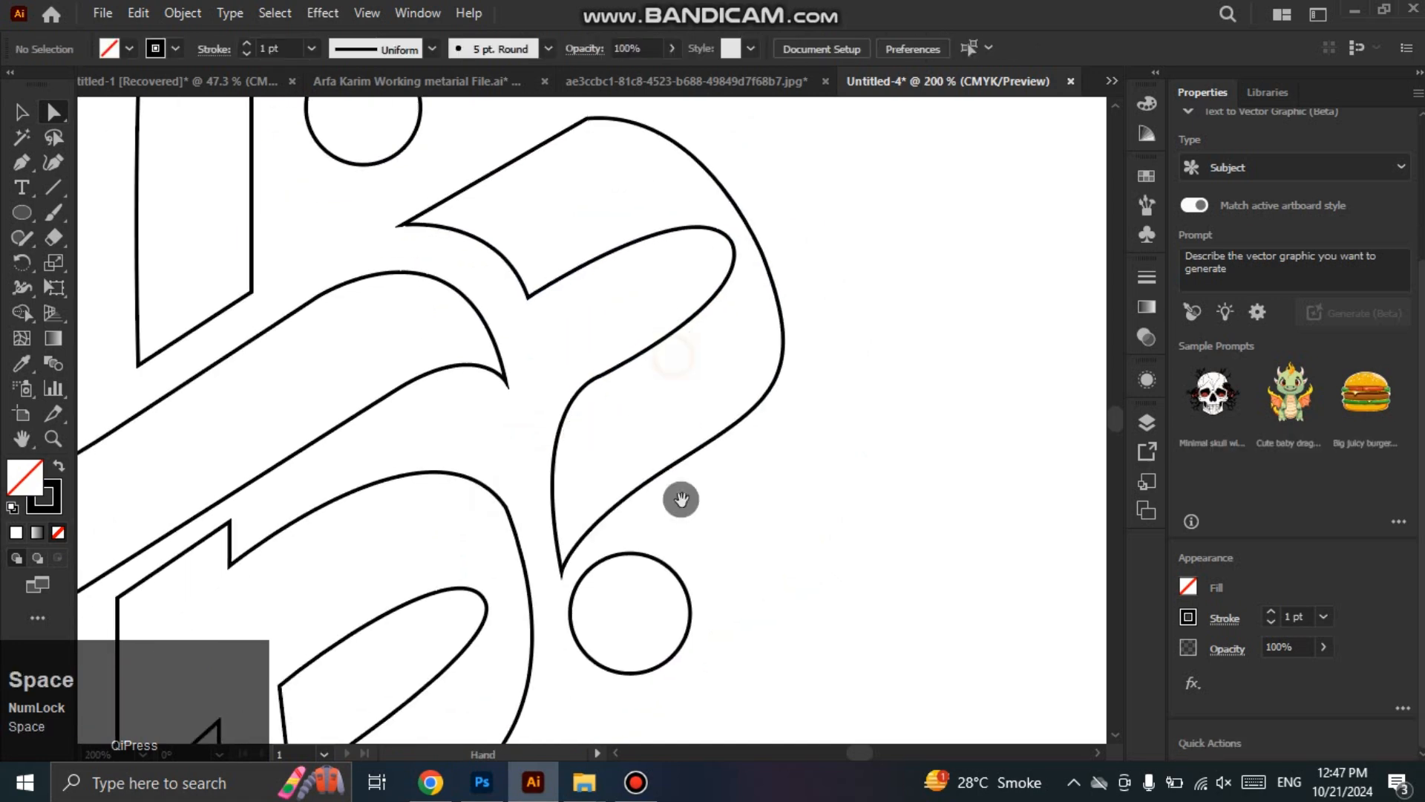
pyautogui.moveTo(681, 499); pyautogui.dragTo(696, 664)
pyautogui.scroll(2, 617, 305)
pyautogui.moveTo(564, 242); pyautogui.dragTo(1047, 668)
pyautogui.click(954, 398)
pyautogui.moveTo(798, 576); pyautogui.dragTo(703, 331)
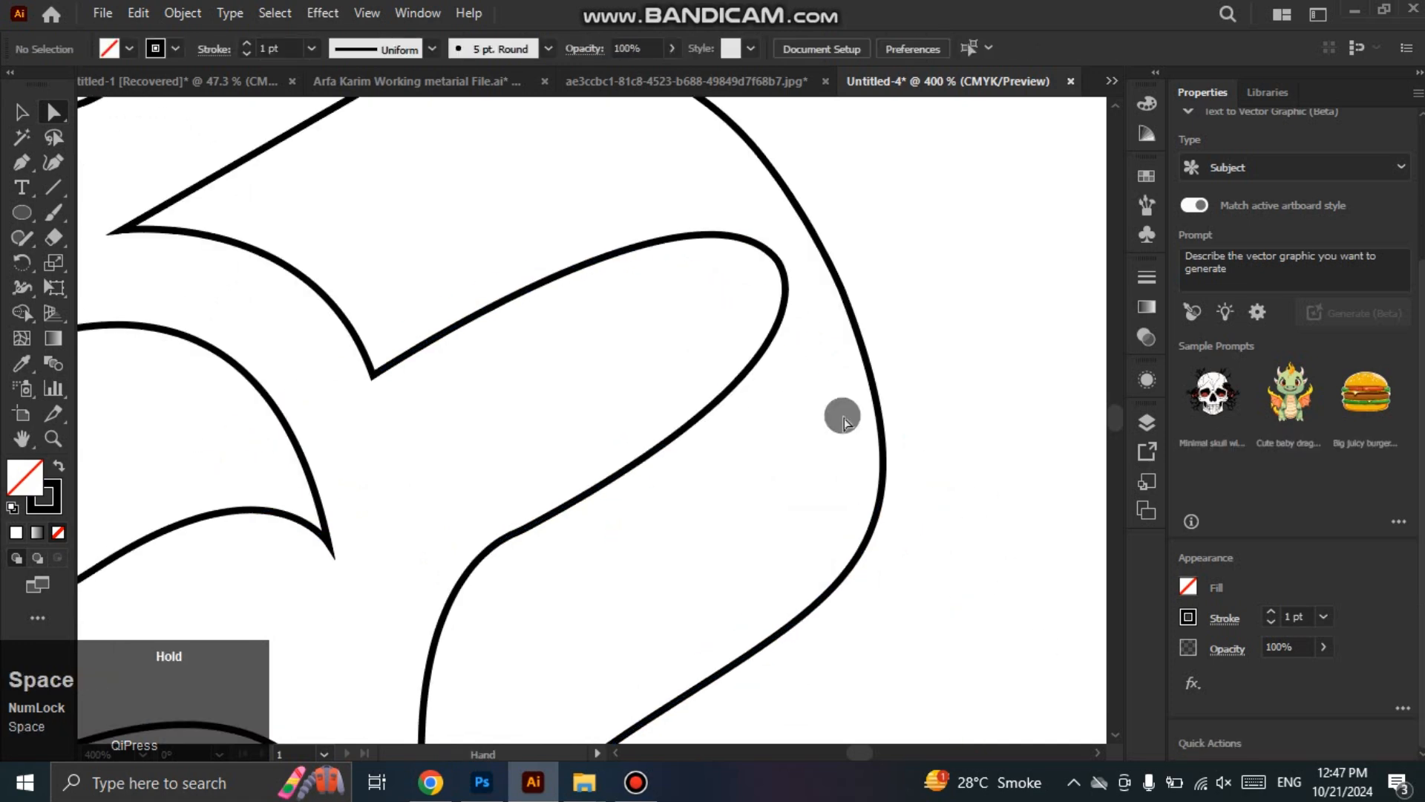
pyautogui.scroll(-1, 842, 415)
pyautogui.scroll(-2, 803, 425)
pyautogui.click(713, 344)
pyautogui.scroll(-1, 713, 344)
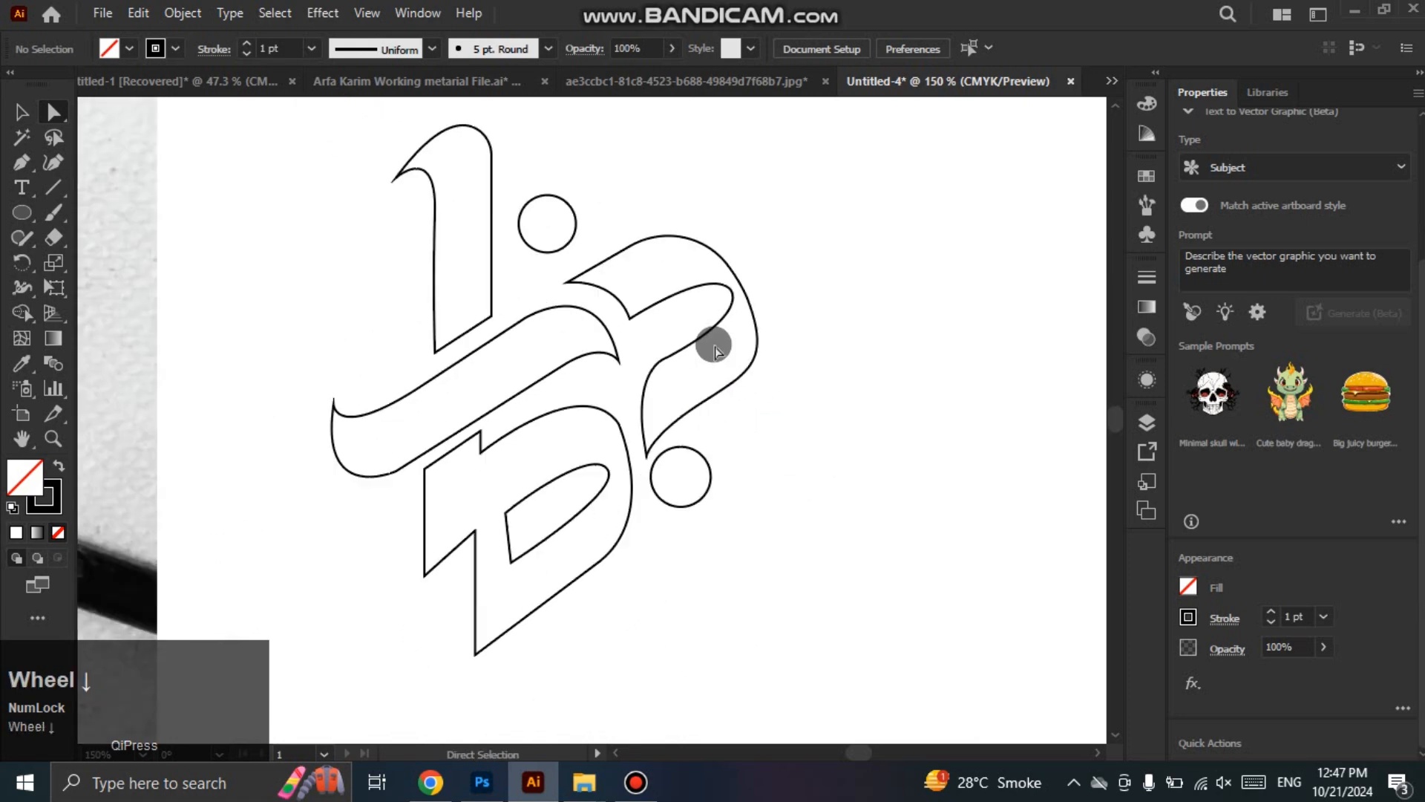
# Step: Round the upper-right corner on the outer edge of the lower looped letter
pyautogui.moveTo(559, 533); pyautogui.dragTo(634, 550)
pyautogui.scroll(2, 713, 509)
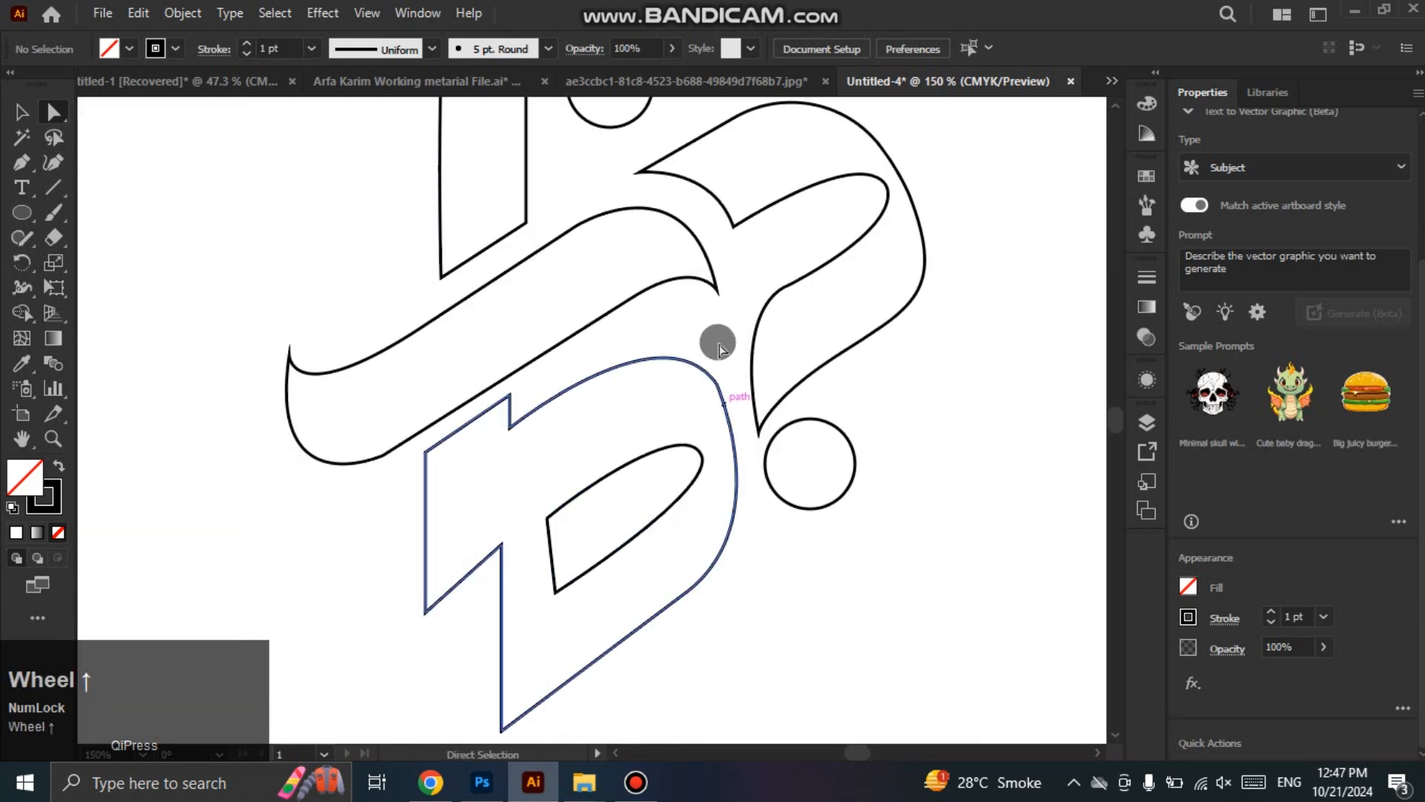
pyautogui.click(707, 364)
pyautogui.click(731, 398)
pyautogui.scroll(1, 716, 414)
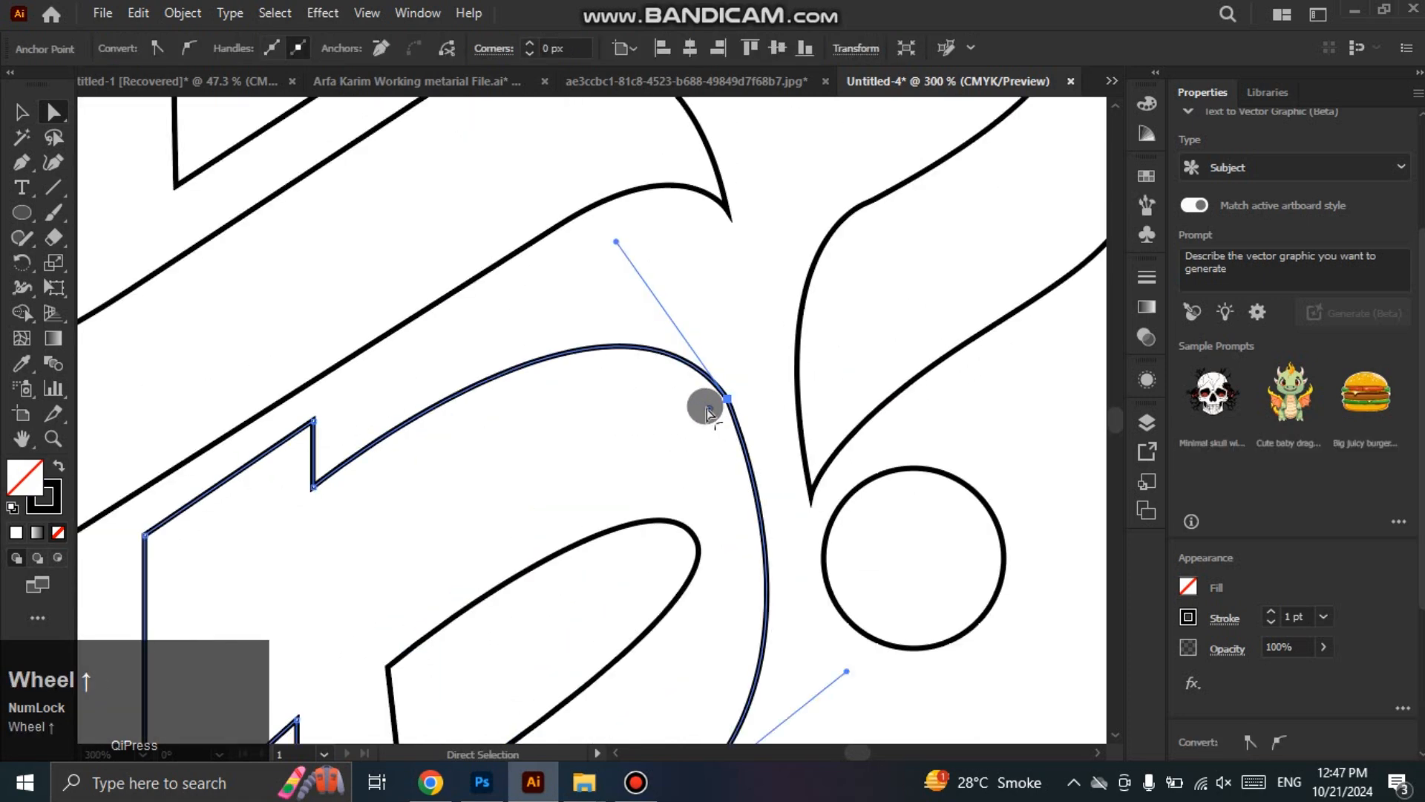
pyautogui.moveTo(709, 411); pyautogui.dragTo(560, 488)
pyautogui.click(1057, 458)
# Step: Move the sketch image completely off the left side of the artboard
pyautogui.scroll(-2, 1007, 456)
pyautogui.moveTo(749, 463); pyautogui.dragTo(655, 346)
pyautogui.scroll(-2, 817, 547)
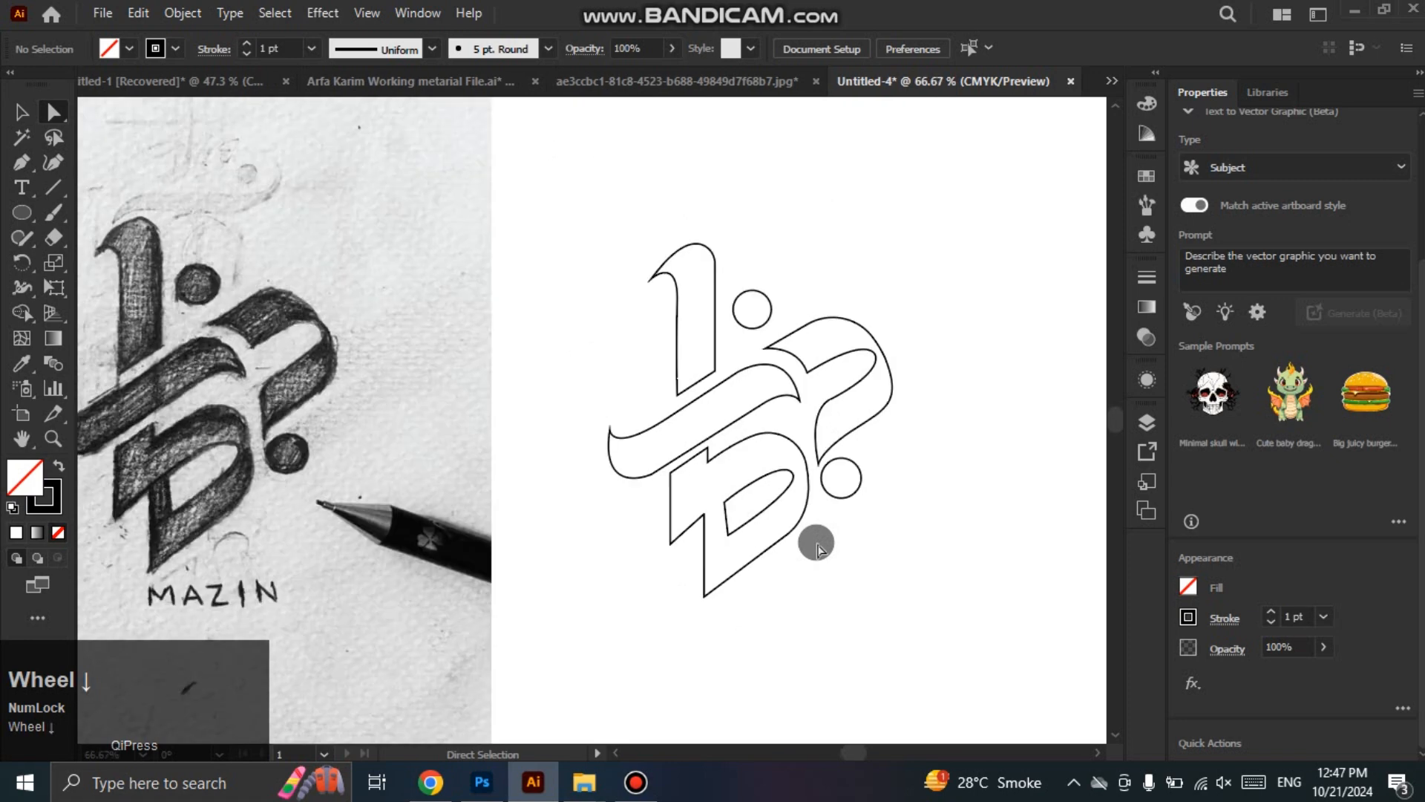
pyautogui.scroll(-2, 816, 548)
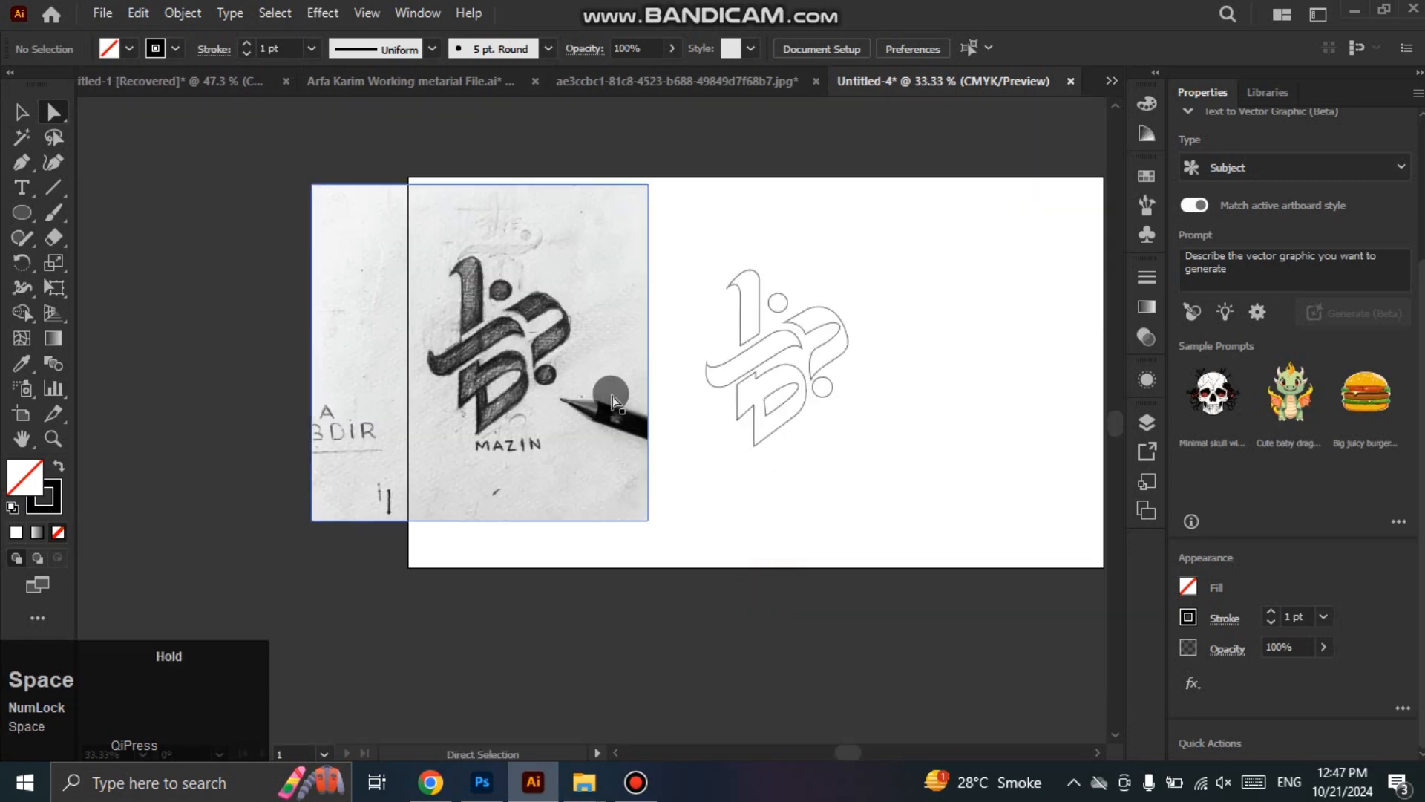
pyautogui.moveTo(604, 395); pyautogui.dragTo(245, 405)
pyautogui.moveTo(770, 471); pyautogui.dragTo(636, 462)
# Step: Apply the default white fill and black stroke to all the lettering outlines
pyautogui.moveTo(552, 214)
pyautogui.mouseDown()
pyautogui.moveTo(711, 460)
pyautogui.moveTo(762, 455)
pyautogui.mouseUp()
pyautogui.click(102, 482)
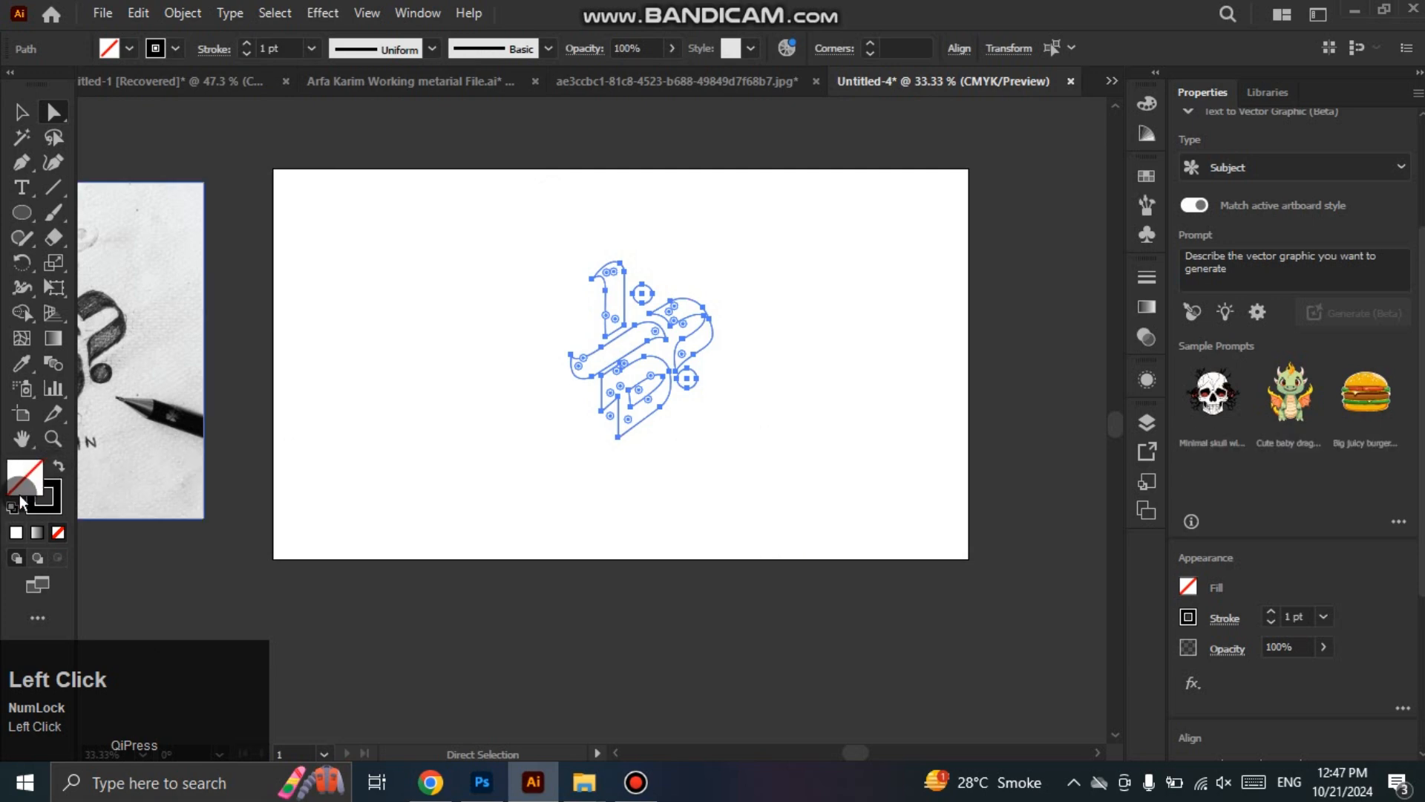
pyautogui.click(12, 507)
pyautogui.click(391, 443)
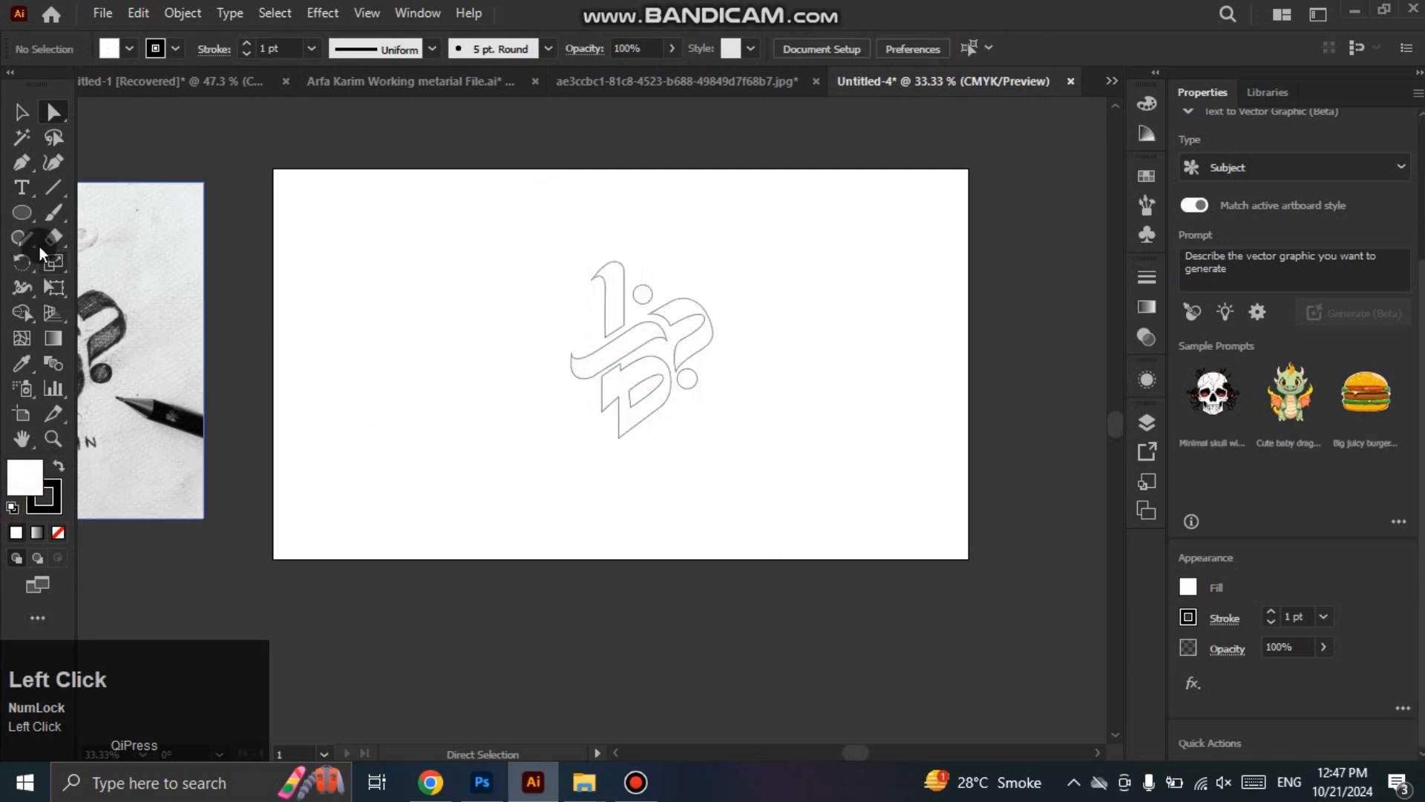
# Step: Draw a rectangle covering the whole artboard and send it behind the lettering
pyautogui.rightClick(21, 212)
pyautogui.click(104, 213)
pyautogui.moveTo(274, 168)
pyautogui.mouseDown()
pyautogui.moveTo(626, 391)
pyautogui.moveTo(830, 458)
pyautogui.moveTo(968, 559)
pyautogui.mouseUp()
pyautogui.hotkey('ctrl', 'shift', '[')
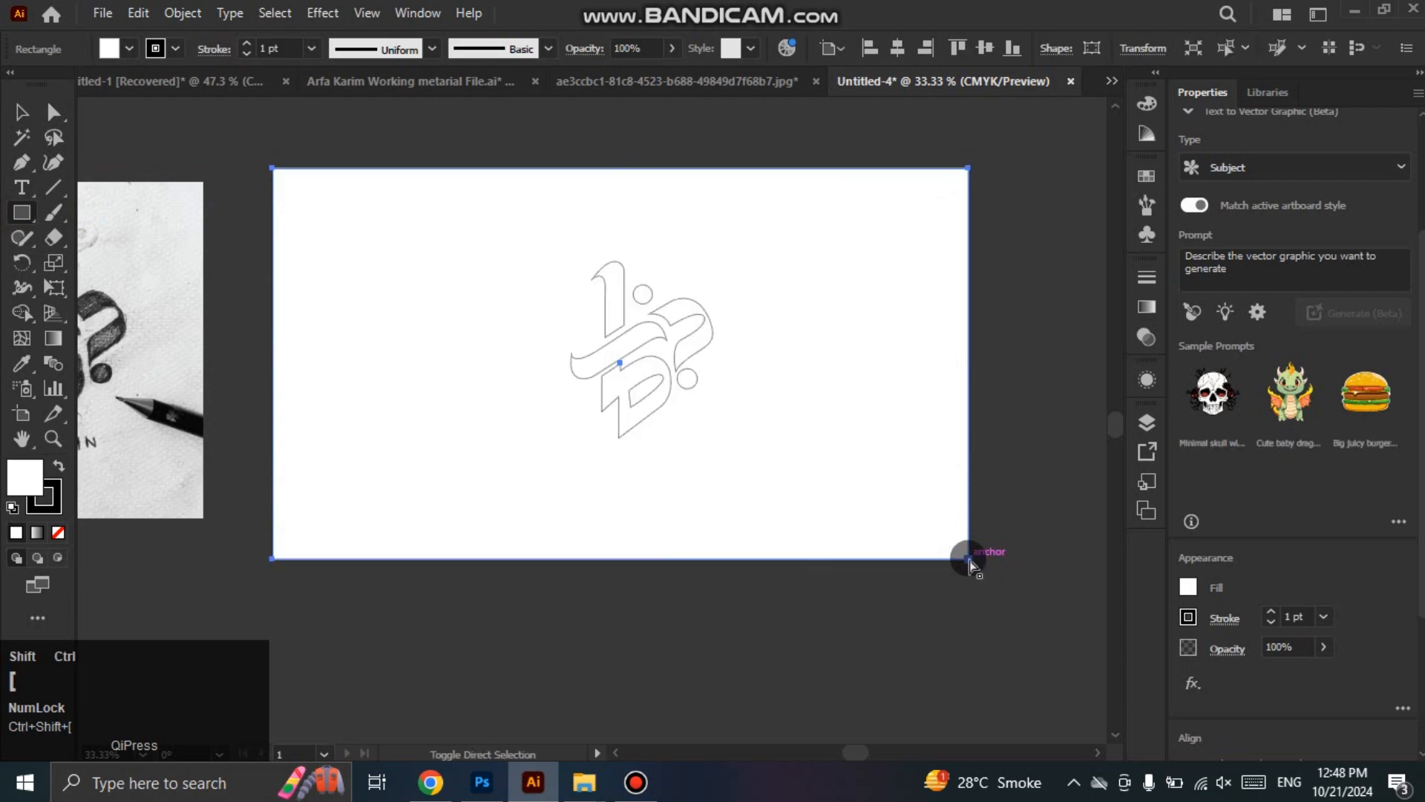
# Step: Fill the background rectangle with black and lock it
pyautogui.click(22, 113)
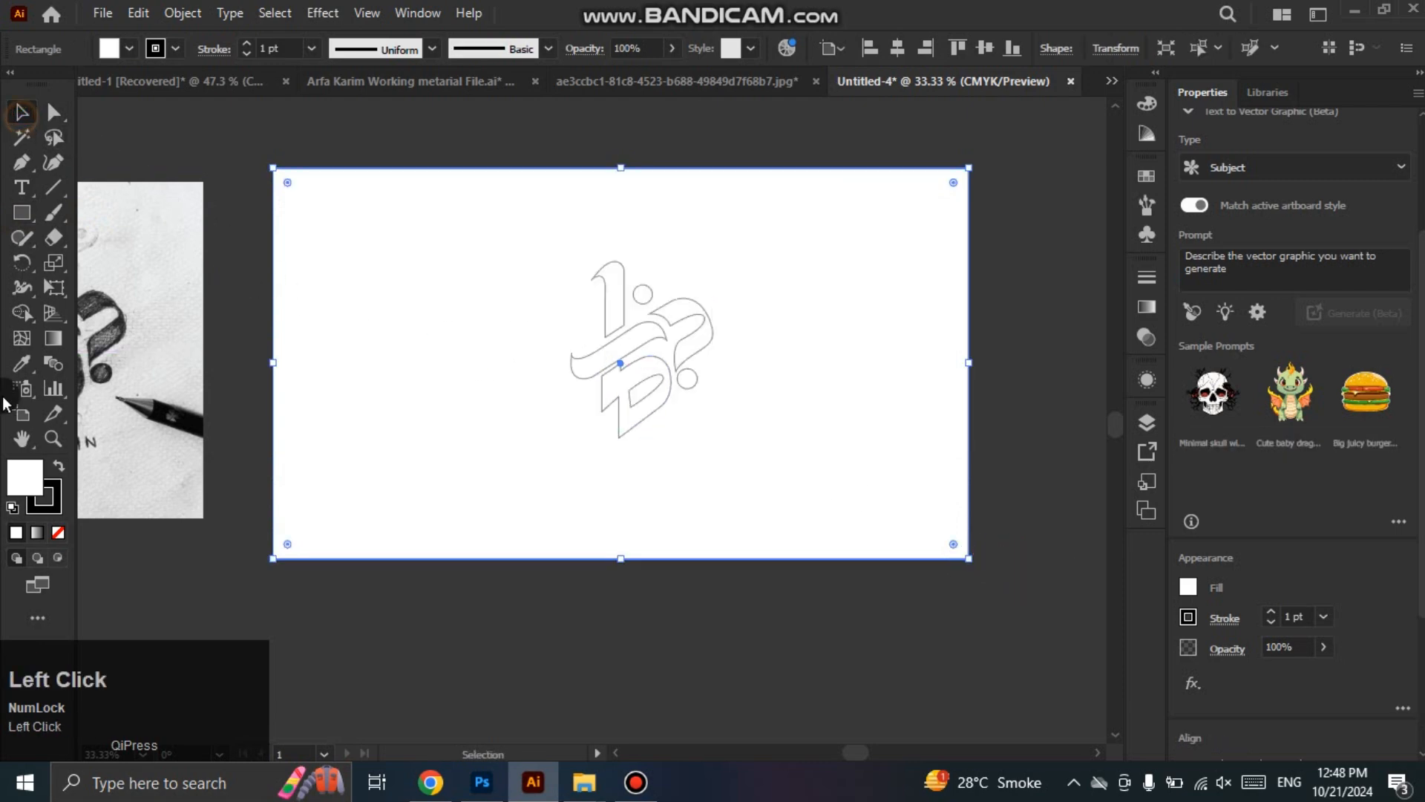
pyautogui.doubleClick(20, 482)
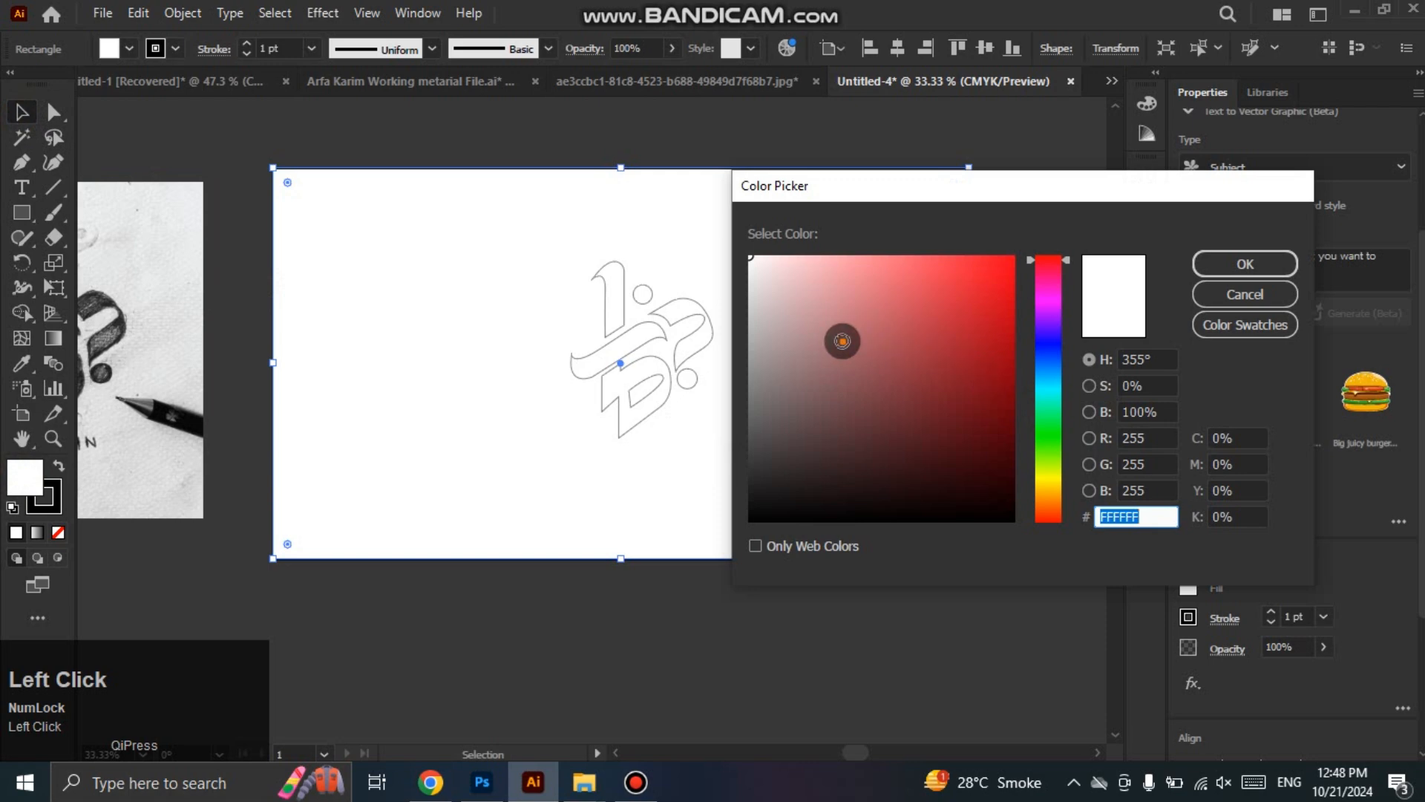
pyautogui.moveTo(842, 340)
pyautogui.mouseDown()
pyautogui.moveTo(928, 267)
pyautogui.moveTo(1008, 322)
pyautogui.moveTo(1001, 416)
pyautogui.moveTo(971, 446)
pyautogui.moveTo(1031, 545)
pyautogui.mouseUp()
pyautogui.click(1245, 263)
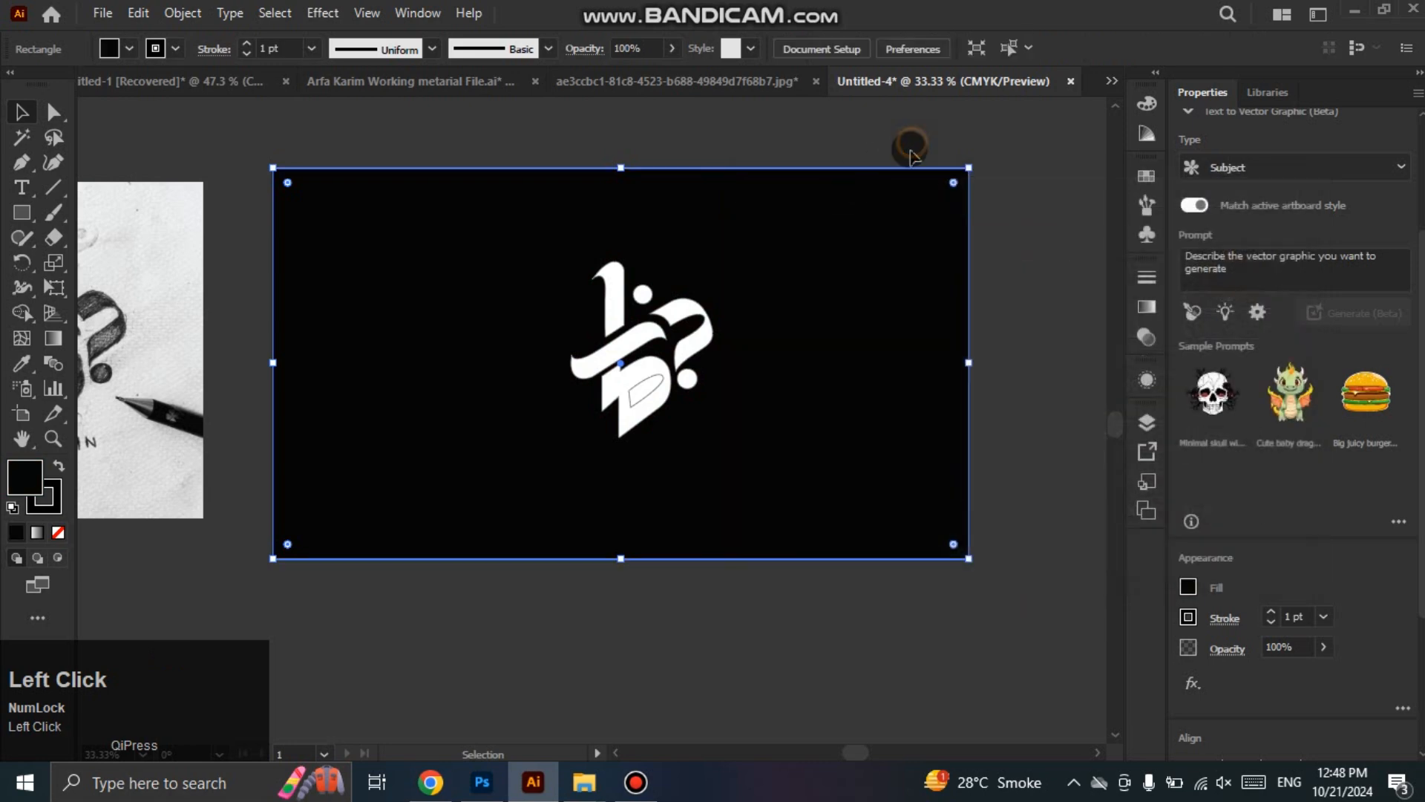
pyautogui.hotkey('ctrl', '2')
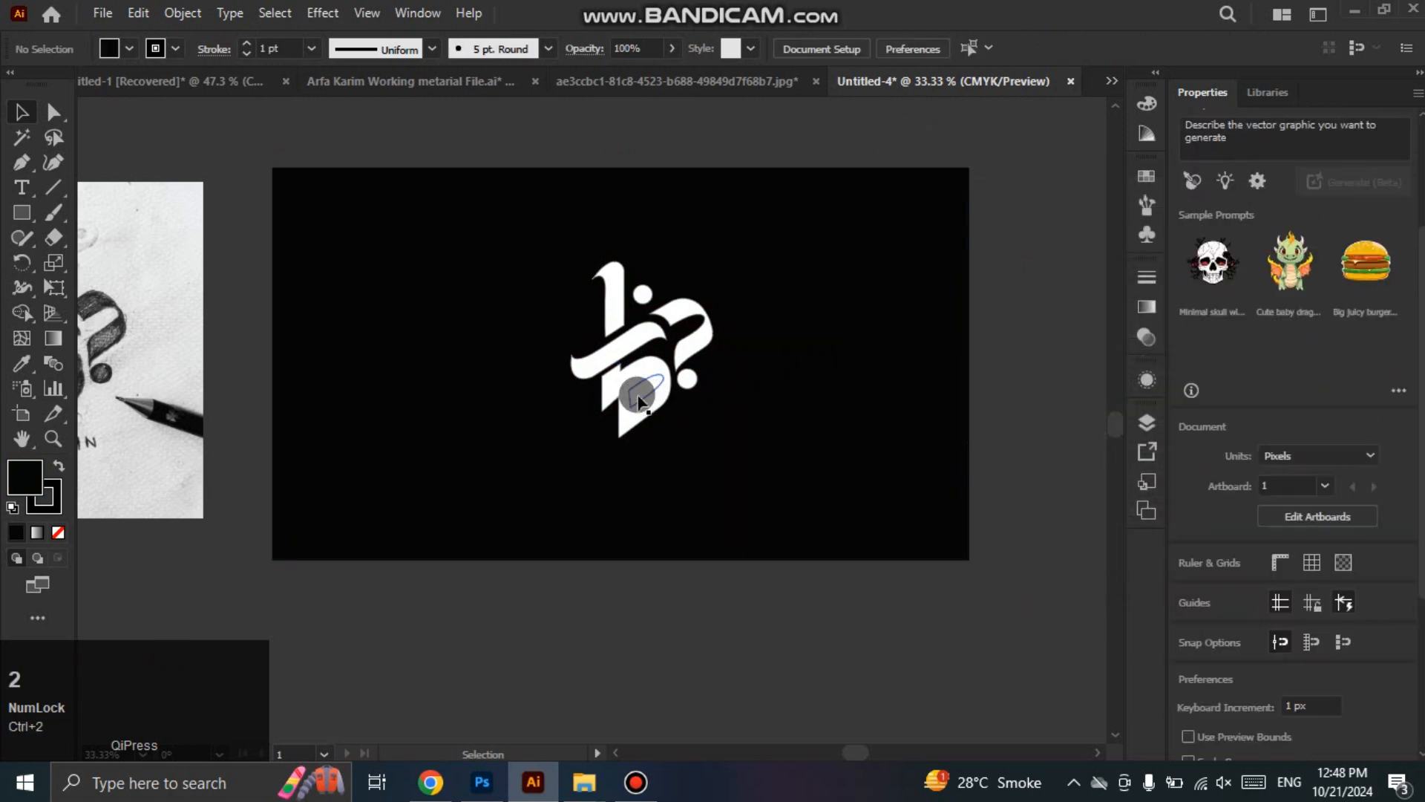
pyautogui.click(638, 400)
pyautogui.press('Delete')
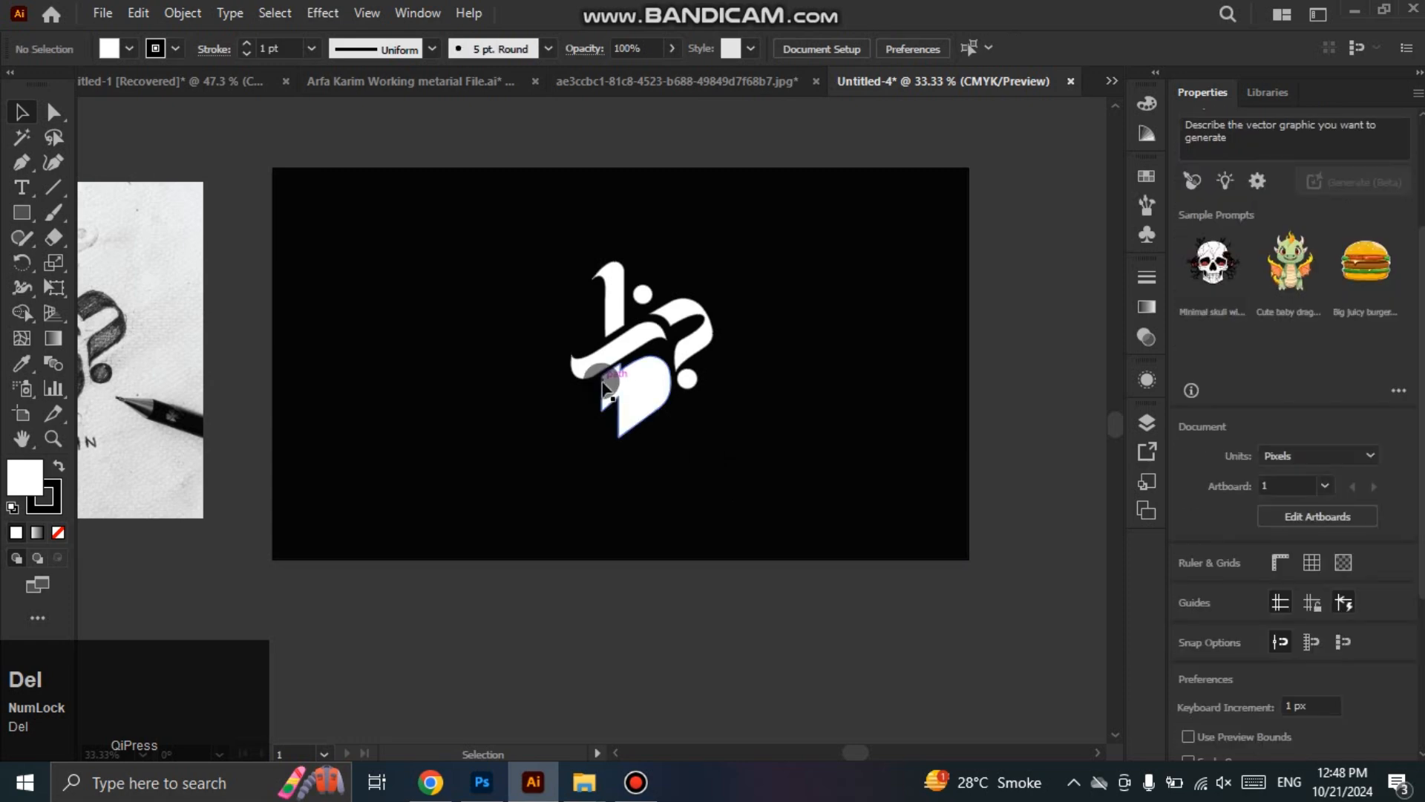
pyautogui.hotkey('ctrl', 'z')
# Step: Cut the inner opening out of the lower looped letter with the Shape Builder tool
pyautogui.moveTo(544, 248); pyautogui.dragTo(717, 438)
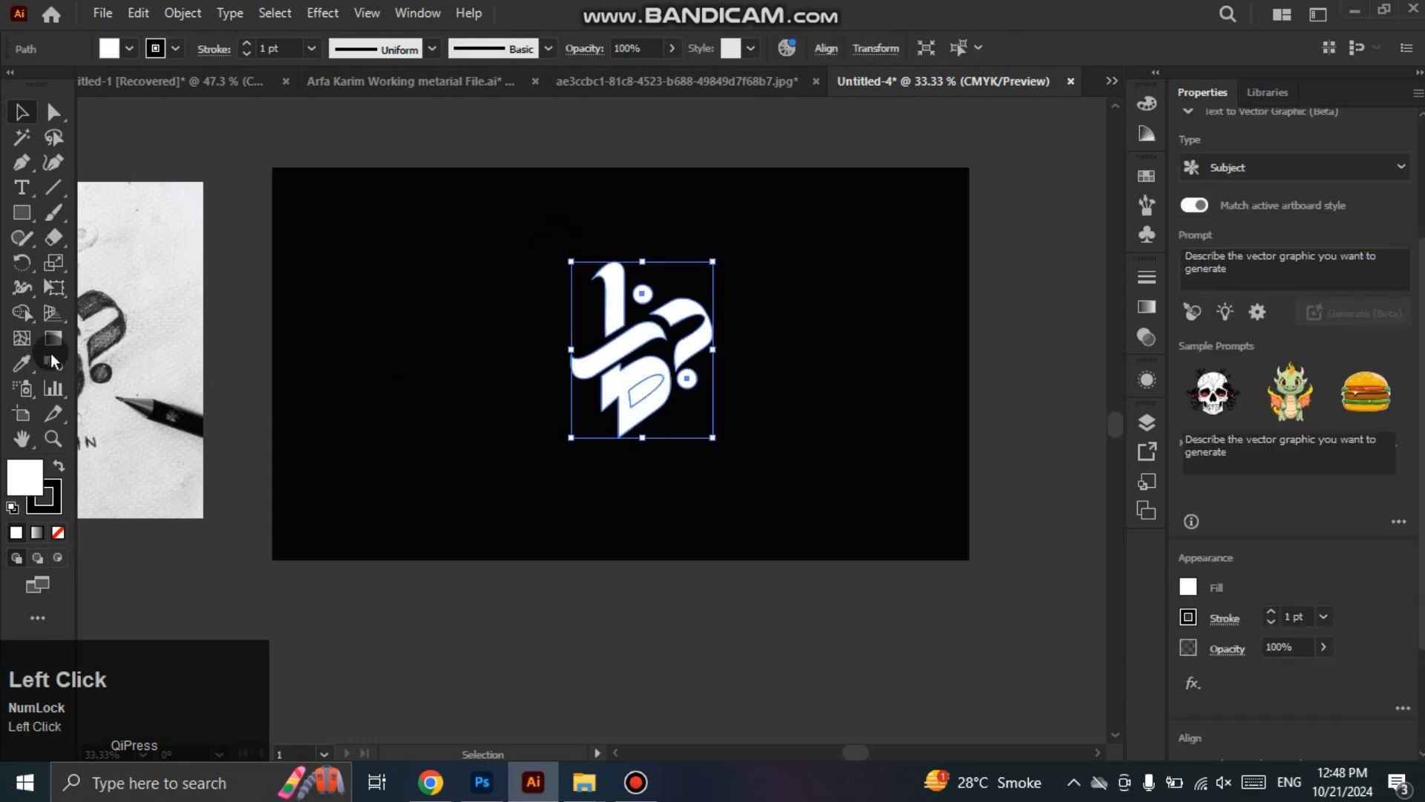
pyautogui.click(22, 312)
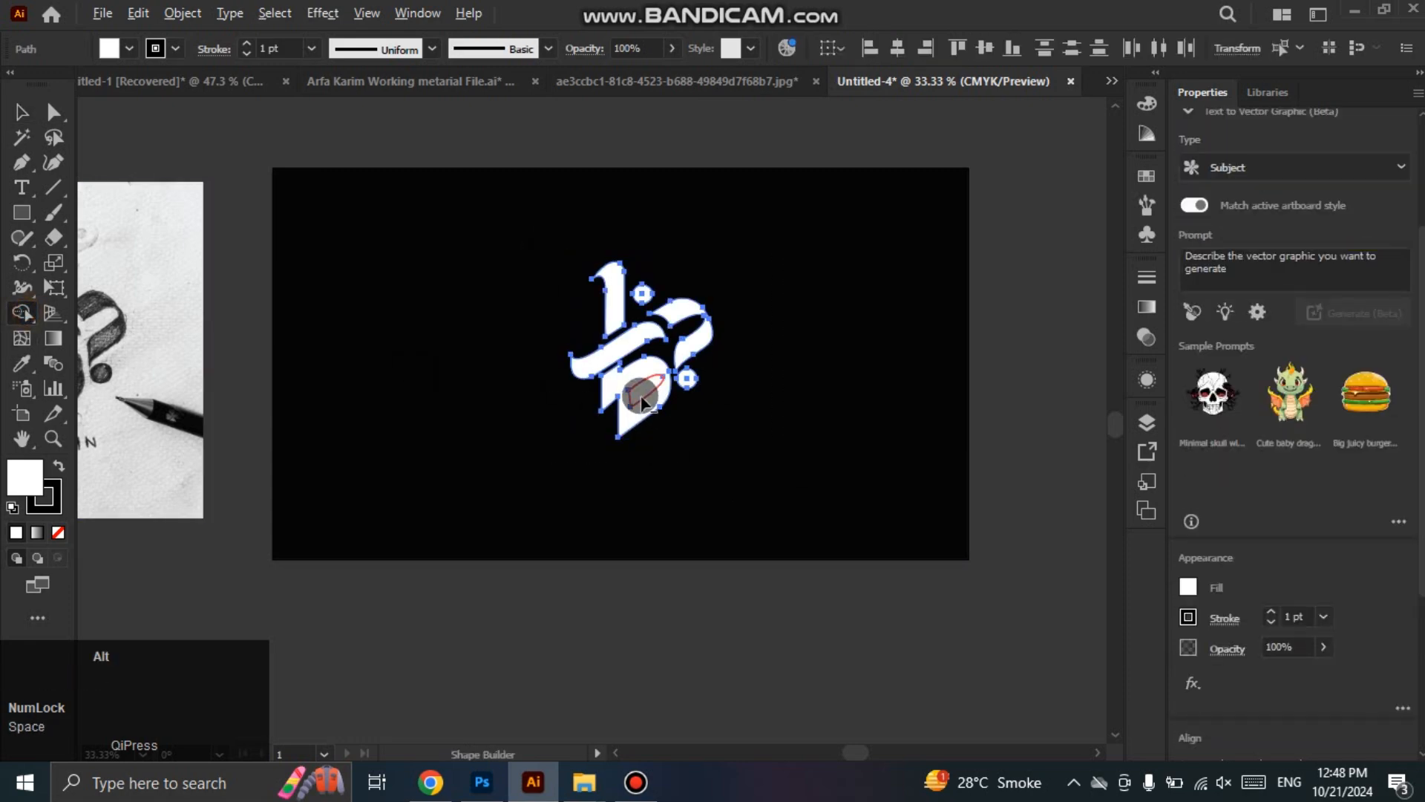
pyautogui.keyDown('alt'); pyautogui.click(640, 397); pyautogui.keyUp('alt')
pyautogui.click(21, 111)
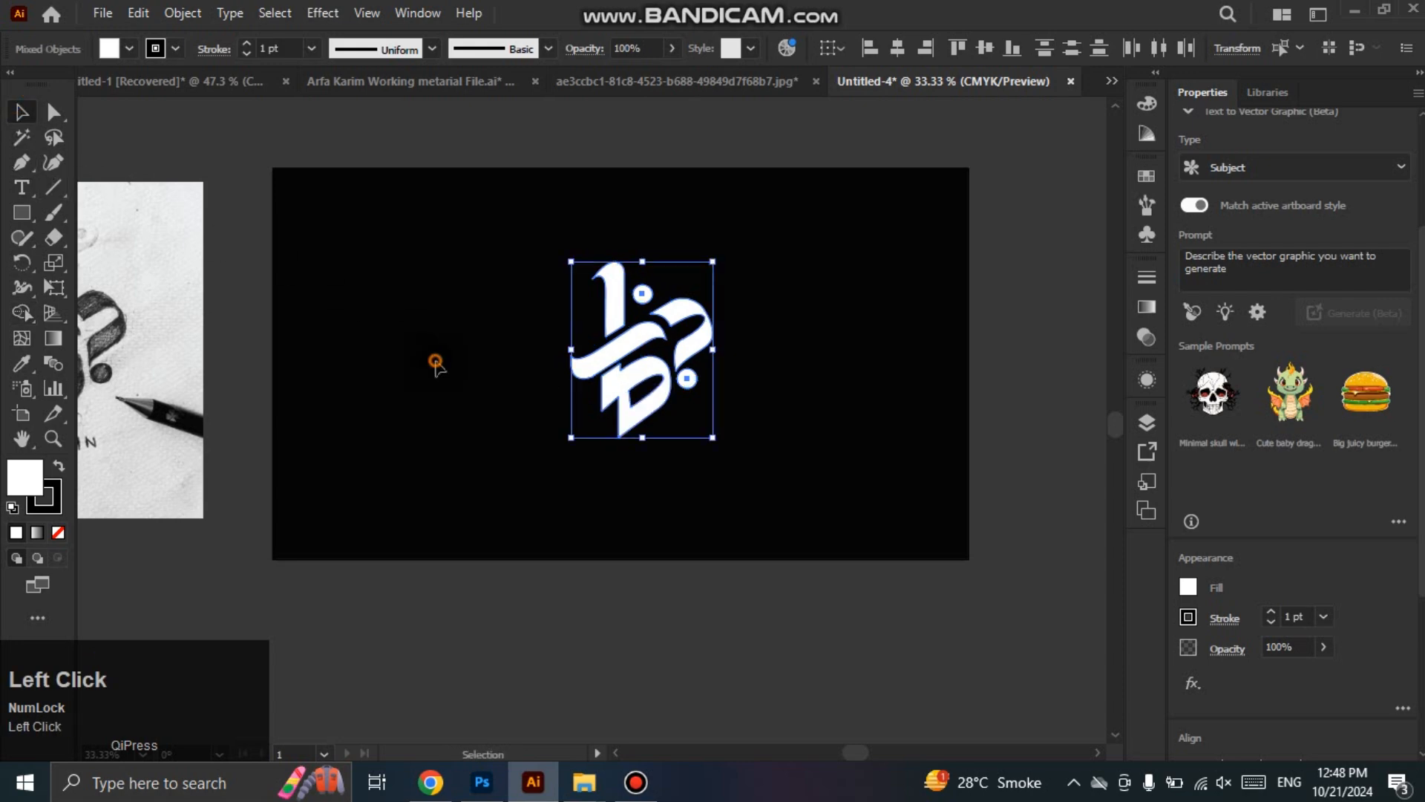
# Step: Enlarge the whole lettering until it nearly fills the artboard's height, then group its shapes
pyautogui.click(436, 363)
pyautogui.click(600, 351)
pyautogui.moveTo(715, 438); pyautogui.dragTo(766, 504)
pyautogui.moveTo(659, 383); pyautogui.dragTo(656, 394)
pyautogui.moveTo(962, 416); pyautogui.dragTo(952, 444)
pyautogui.hotkey('ctrl', 'g')
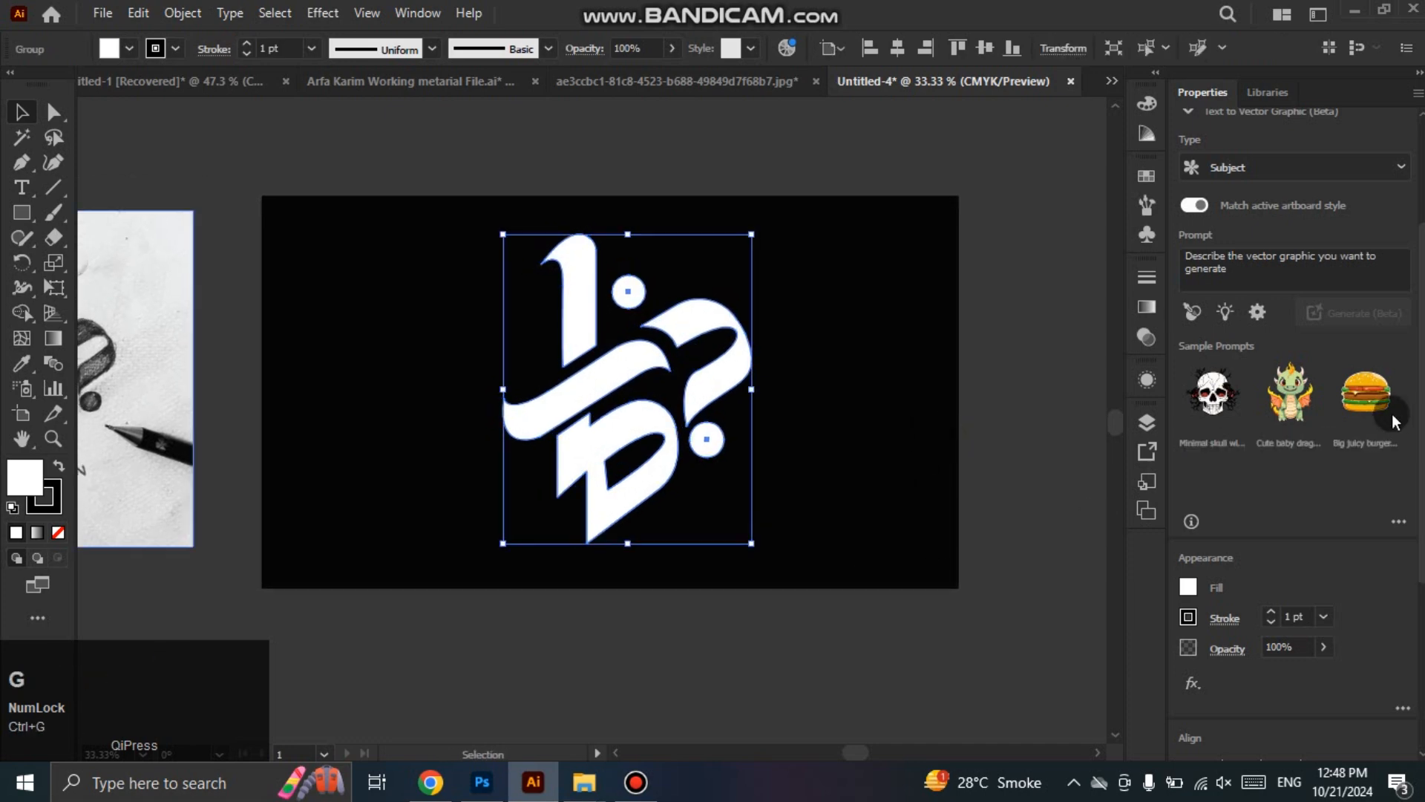
# Step: Centre the grouped lettering horizontally on the artboard
pyautogui.click(1421, 401)
pyautogui.scroll(-4, 1262, 372)
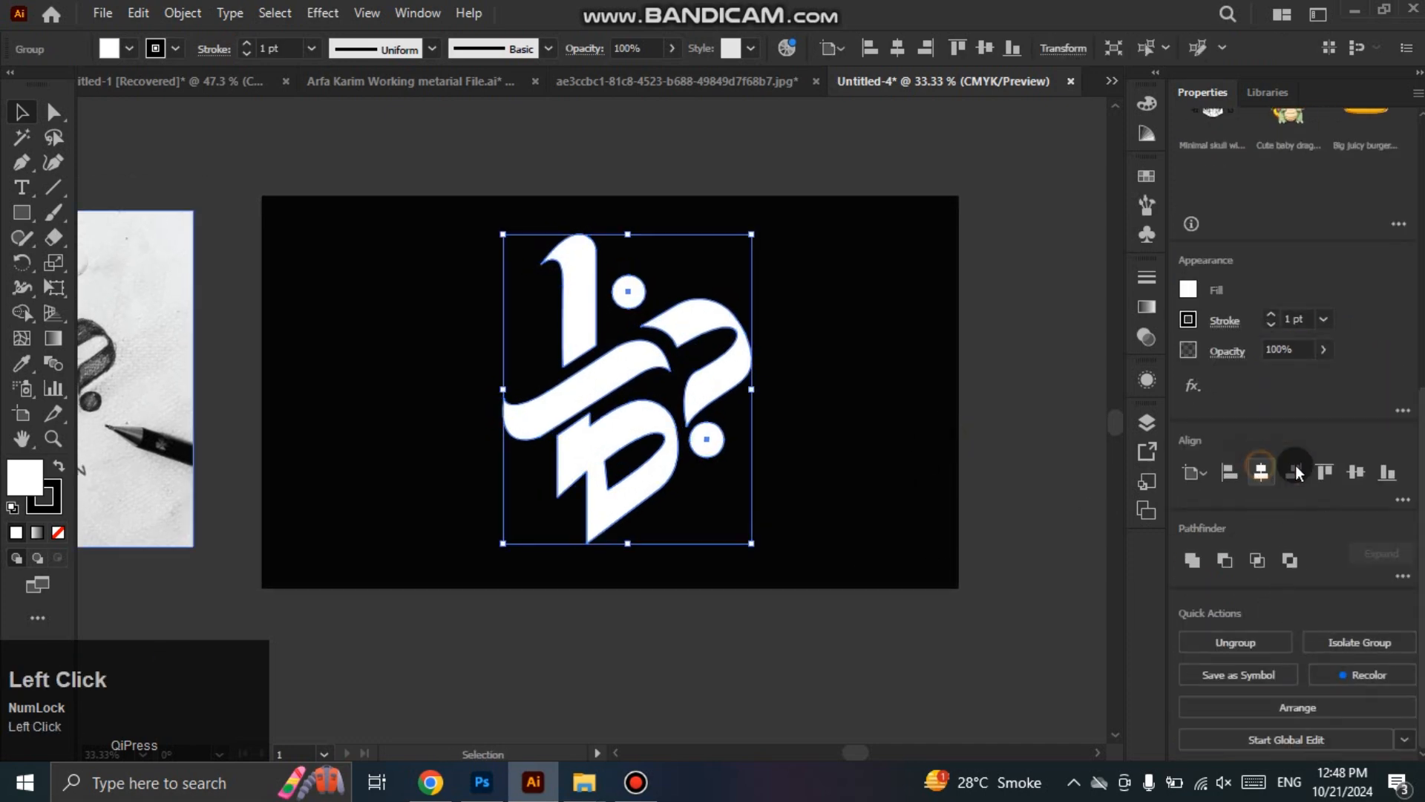
pyautogui.click(1261, 473)
pyautogui.click(941, 598)
# Step: Ungroup the lettering into its separate letter and dot shapes
pyautogui.moveTo(766, 464); pyautogui.dragTo(764, 495)
pyautogui.scroll(1, 790, 484)
pyautogui.scroll(-1, 790, 484)
pyautogui.click(53, 439)
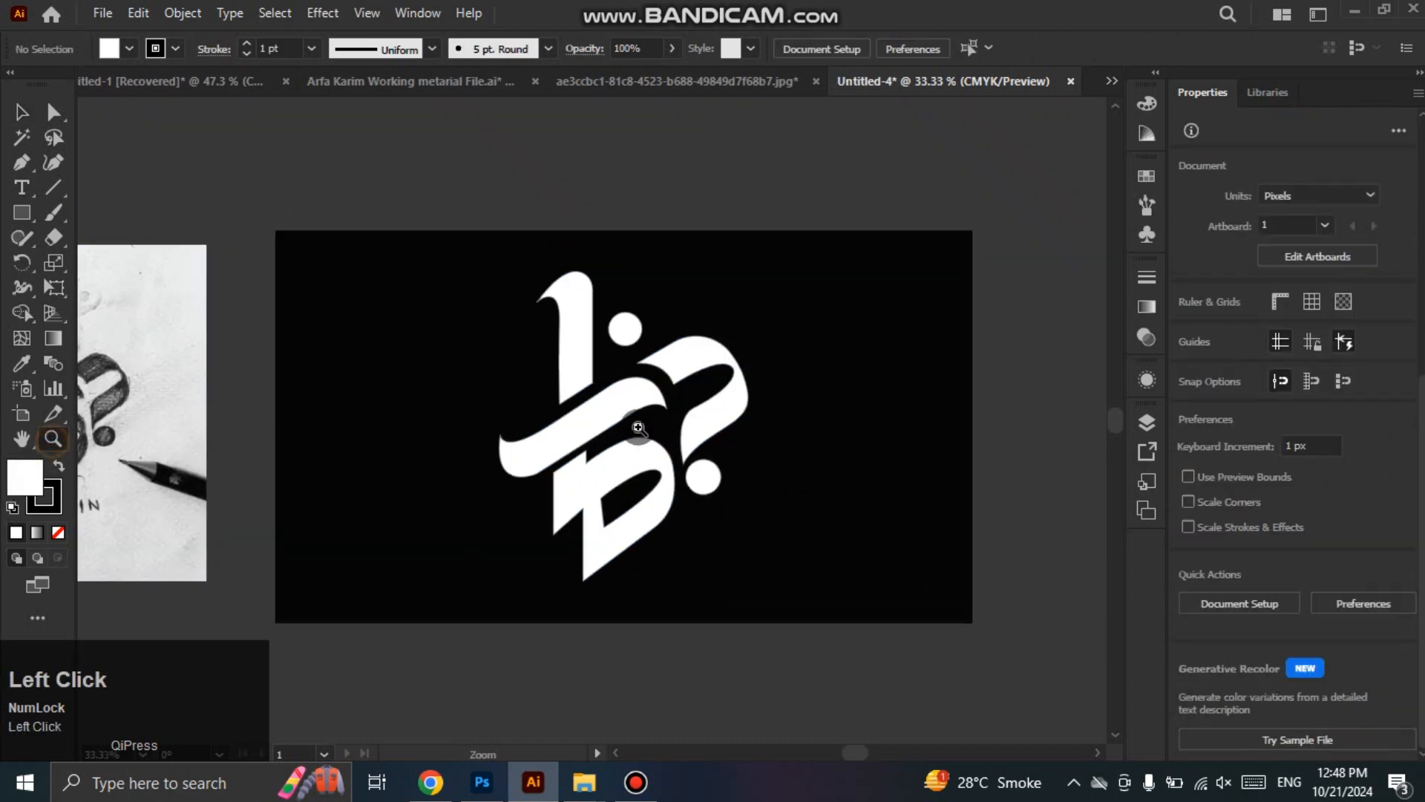
pyautogui.moveTo(641, 421); pyautogui.dragTo(735, 434)
pyautogui.click(21, 111)
pyautogui.click(545, 380)
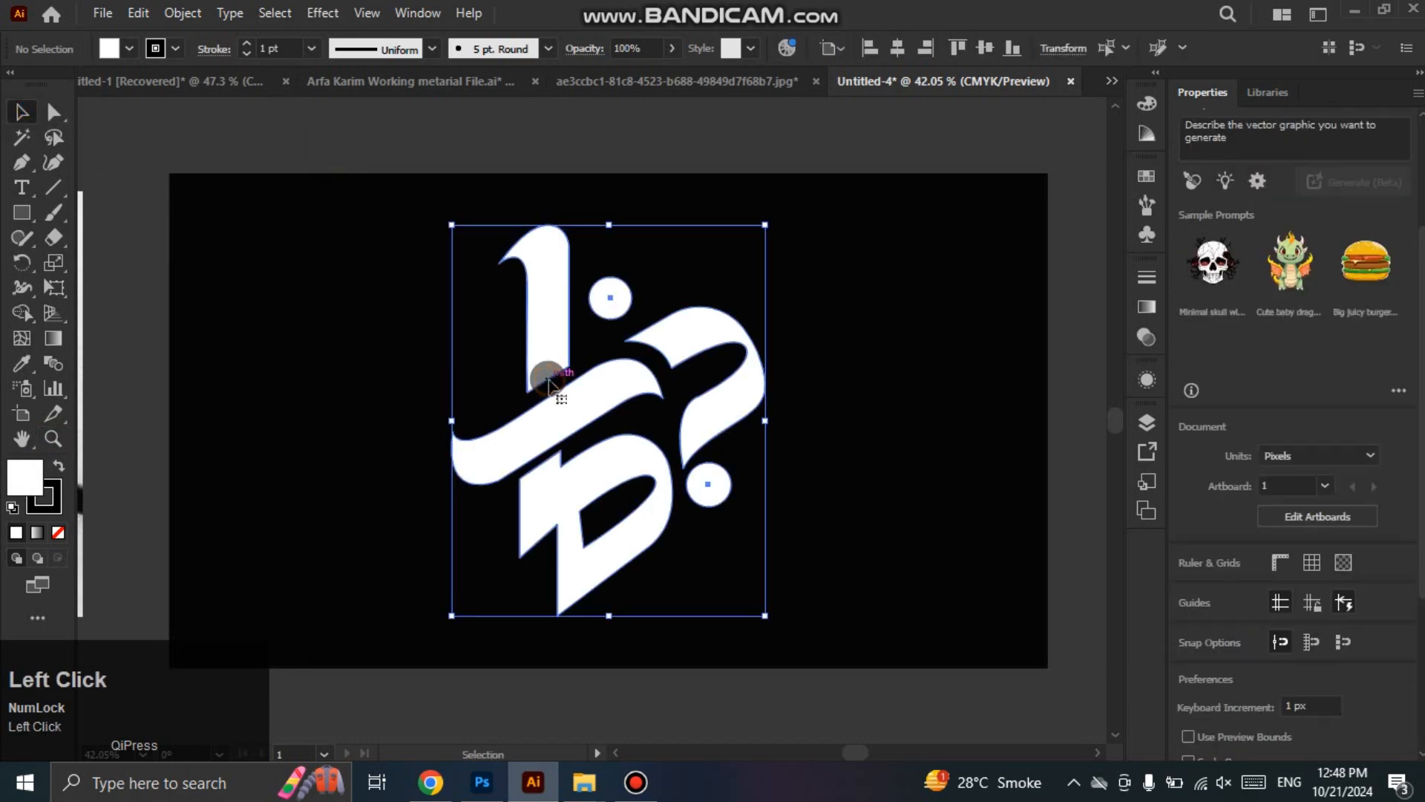
pyautogui.rightClick(547, 381)
pyautogui.click(620, 540)
pyautogui.click(512, 338)
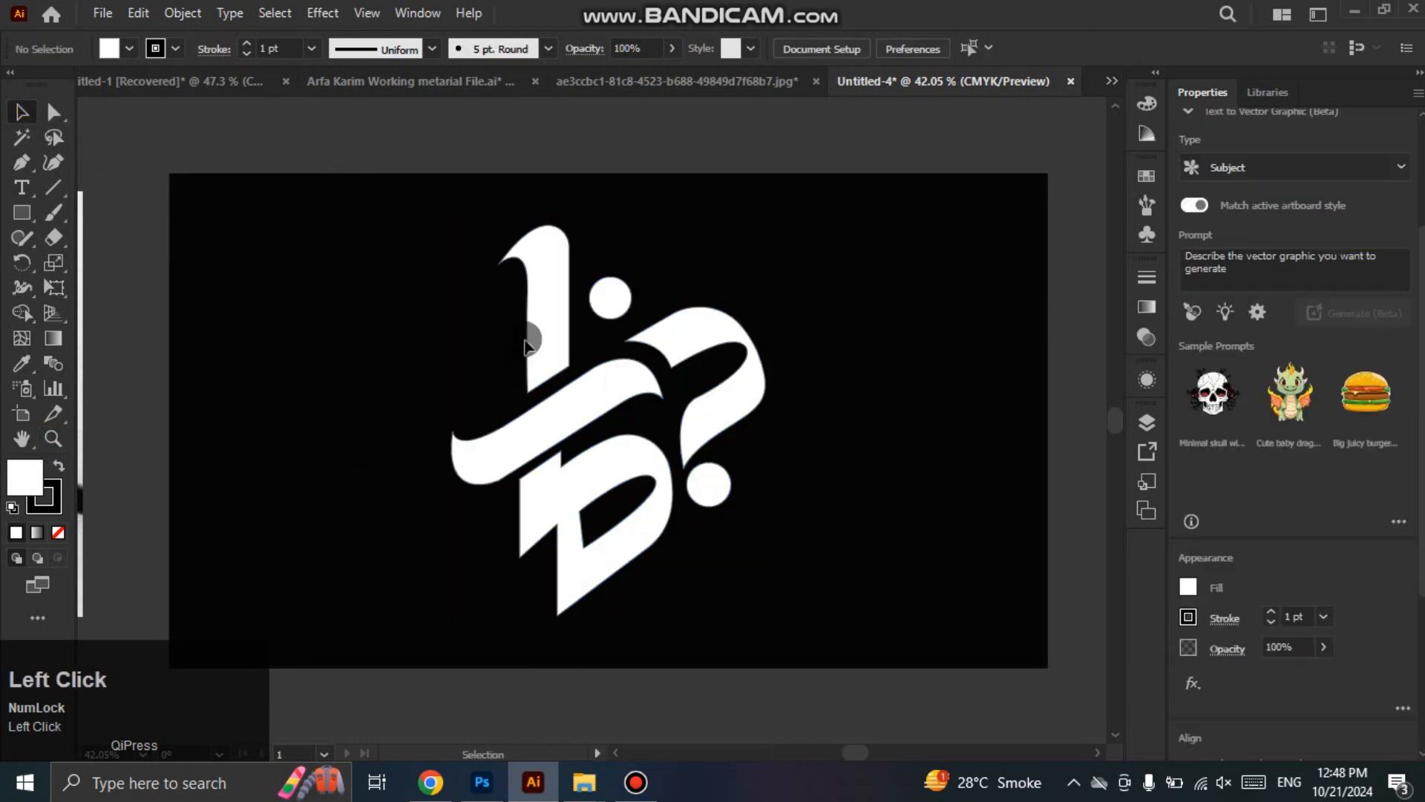
# Step: Unlock the background rectangle, fill it with a dark maroon of about #230508, and lock it again
pyautogui.click(193, 10)
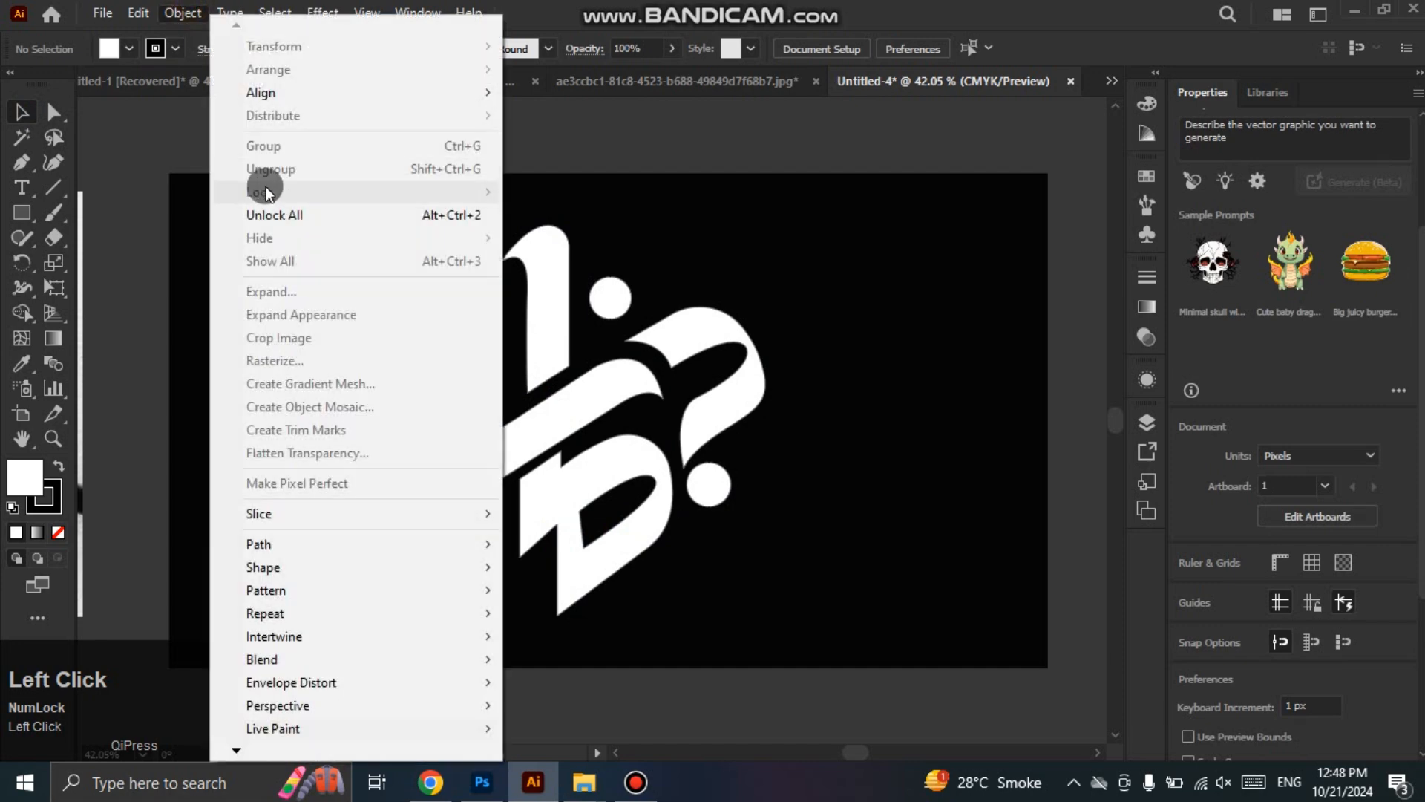
pyautogui.click(256, 211)
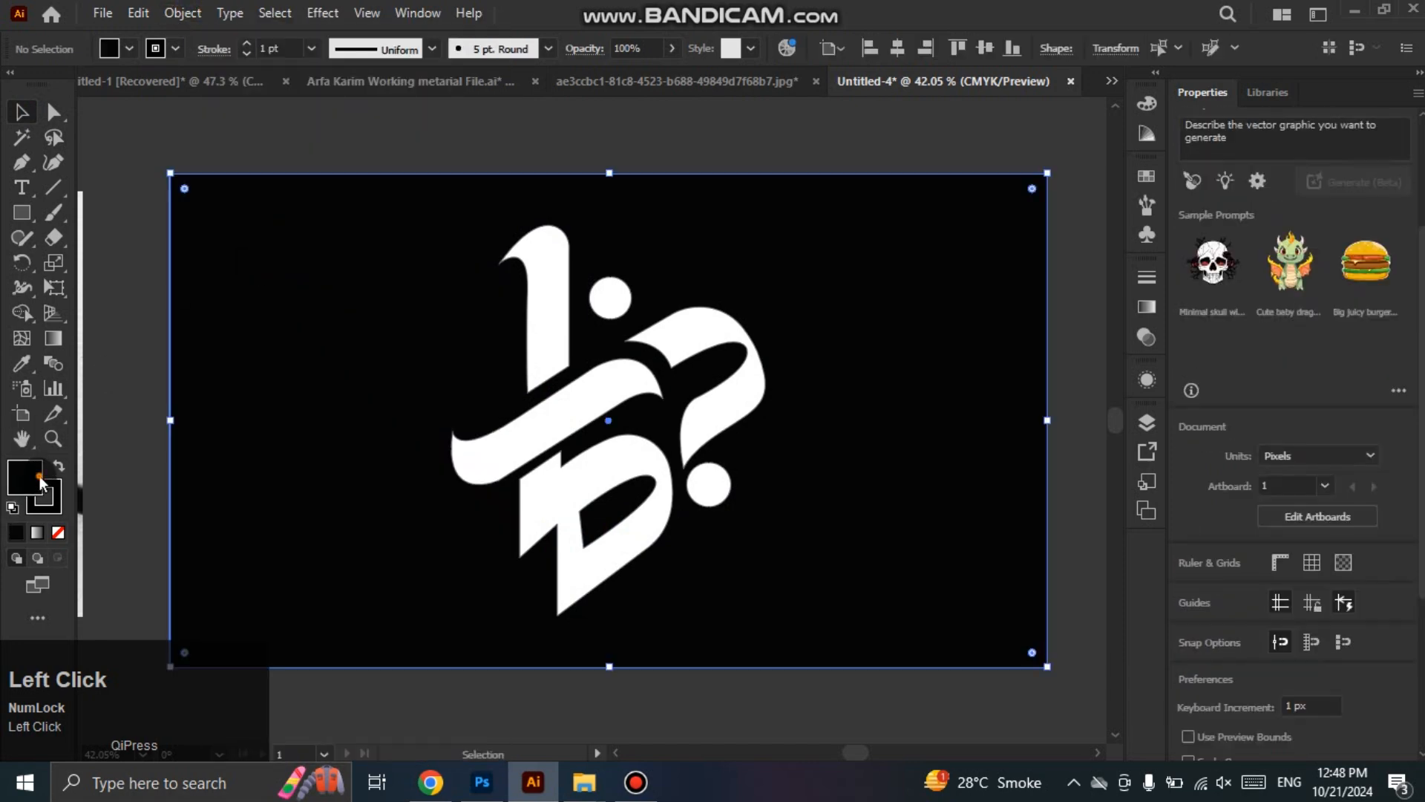
pyautogui.doubleClick(41, 479)
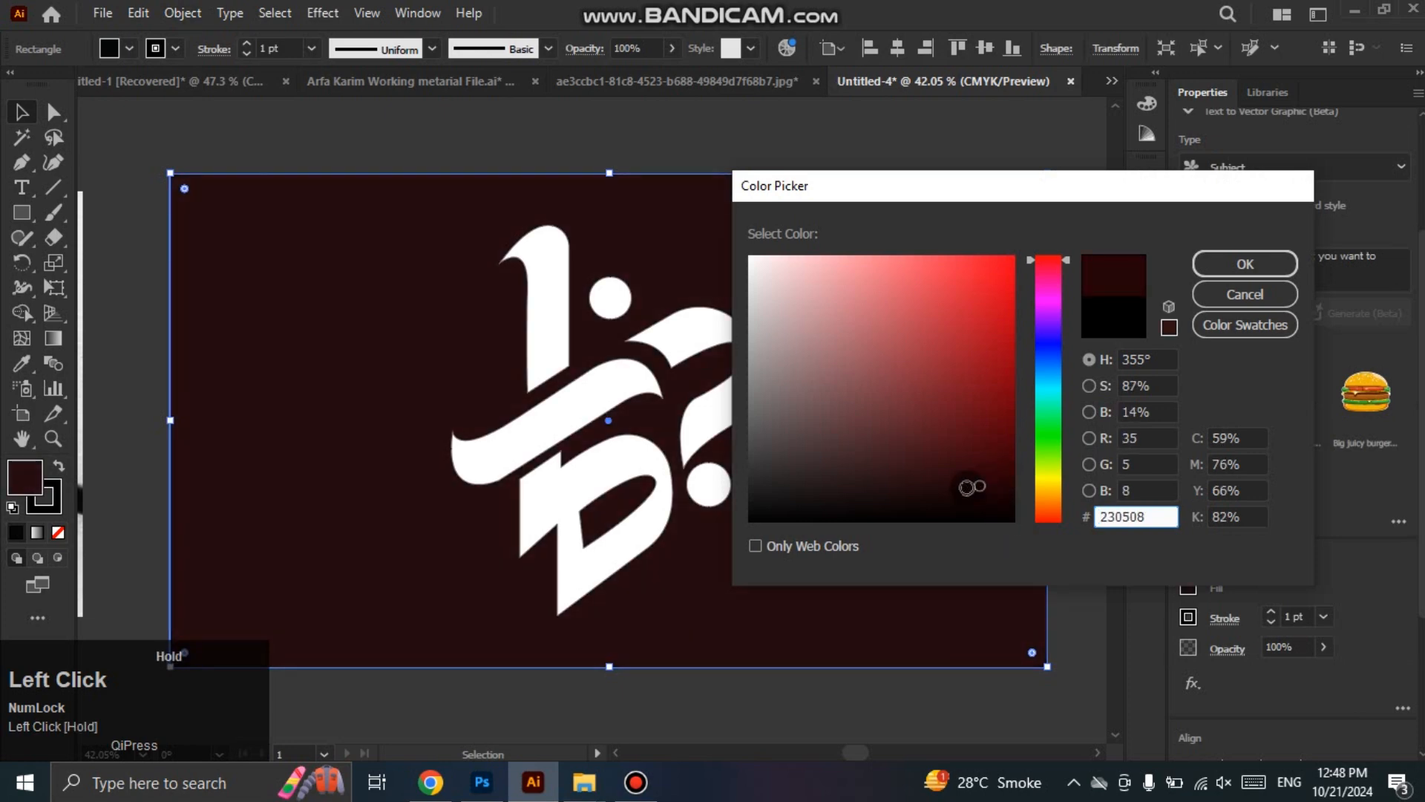
pyautogui.click(1262, 266)
pyautogui.hotkey('ctrl', '2')
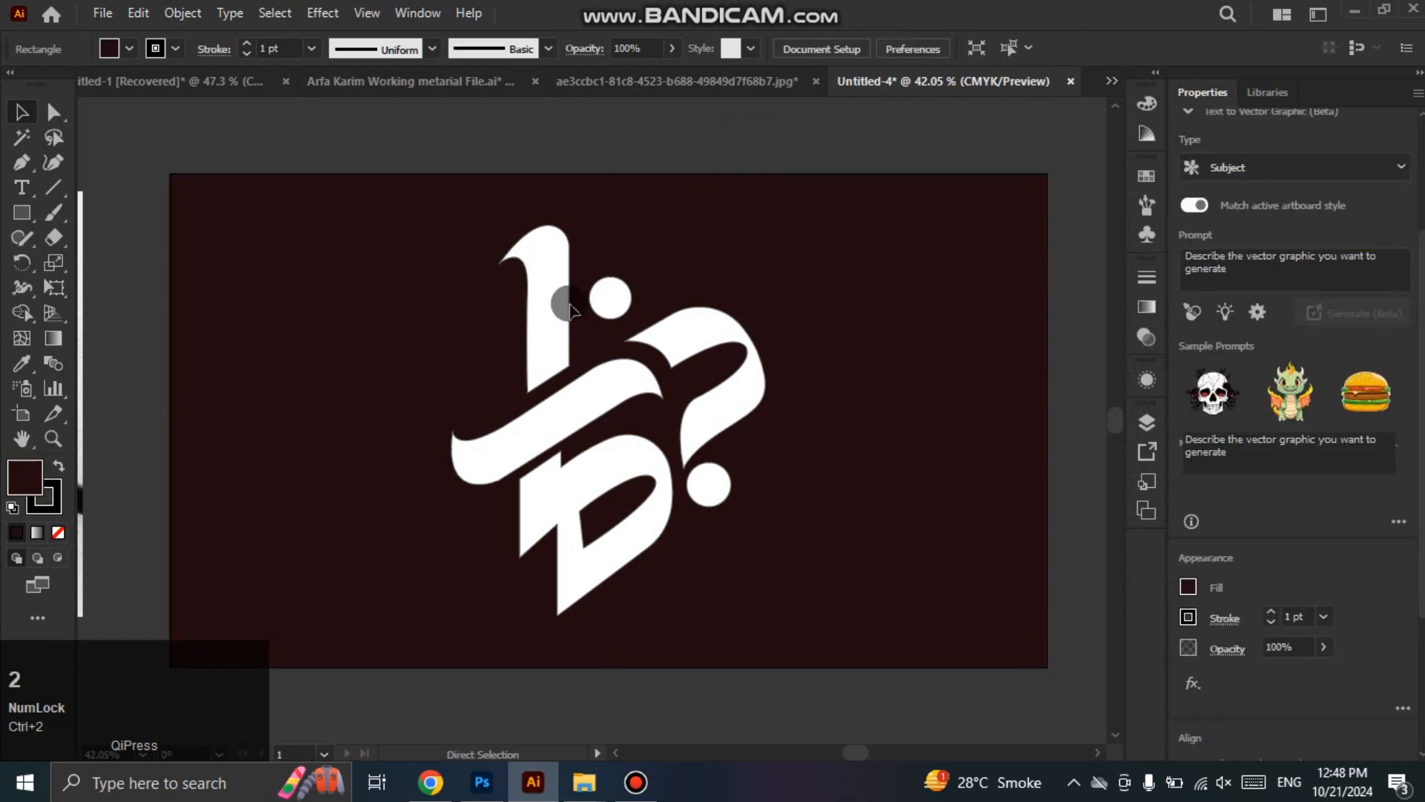
# Step: Fill the four letter shapes, without the two dots, with the gold colour #CCAB2C
pyautogui.click(553, 305)
pyautogui.click(526, 435)
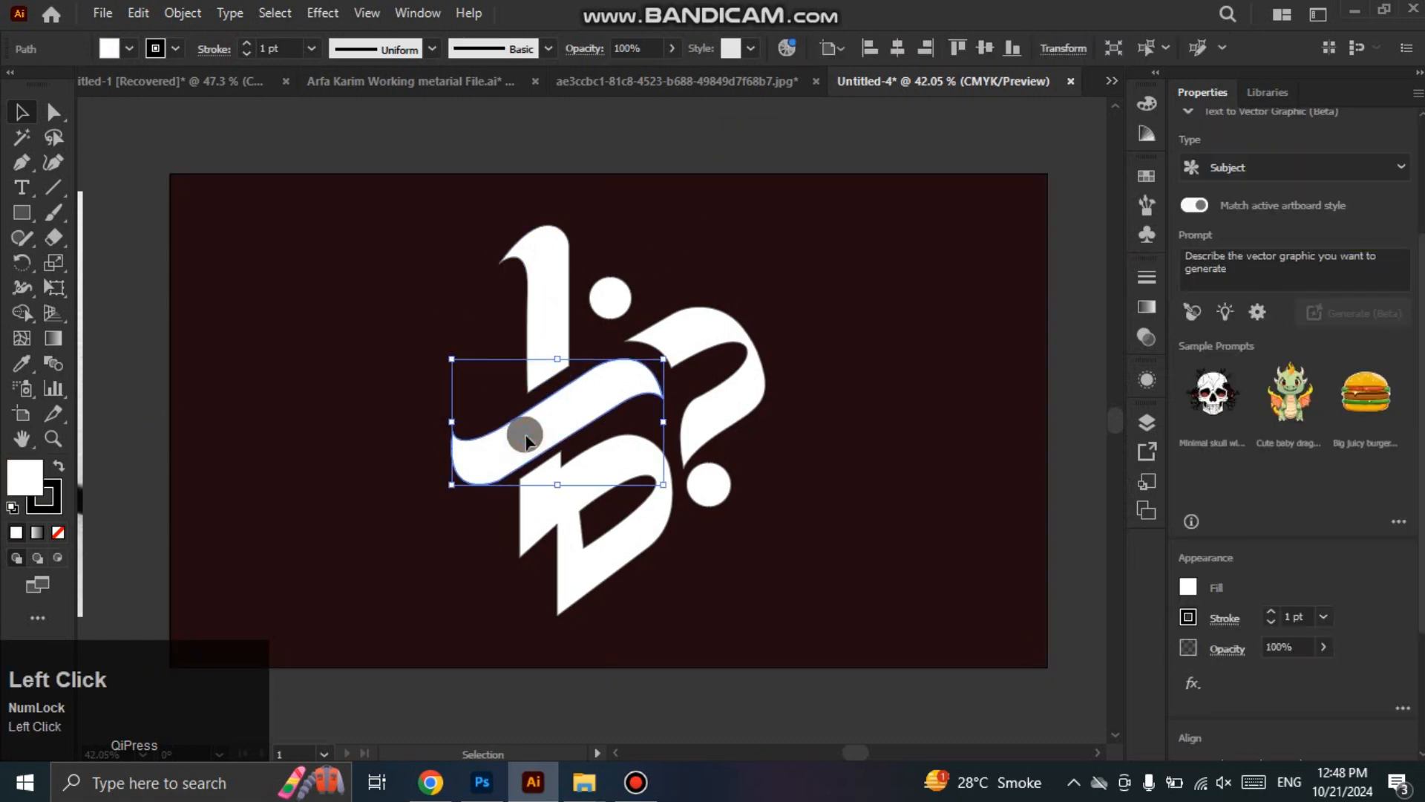
pyautogui.keyDown('shift'); pyautogui.click(547, 497); pyautogui.keyUp('shift')
pyautogui.keyDown('shift'); pyautogui.click(537, 331); pyautogui.keyUp('shift')
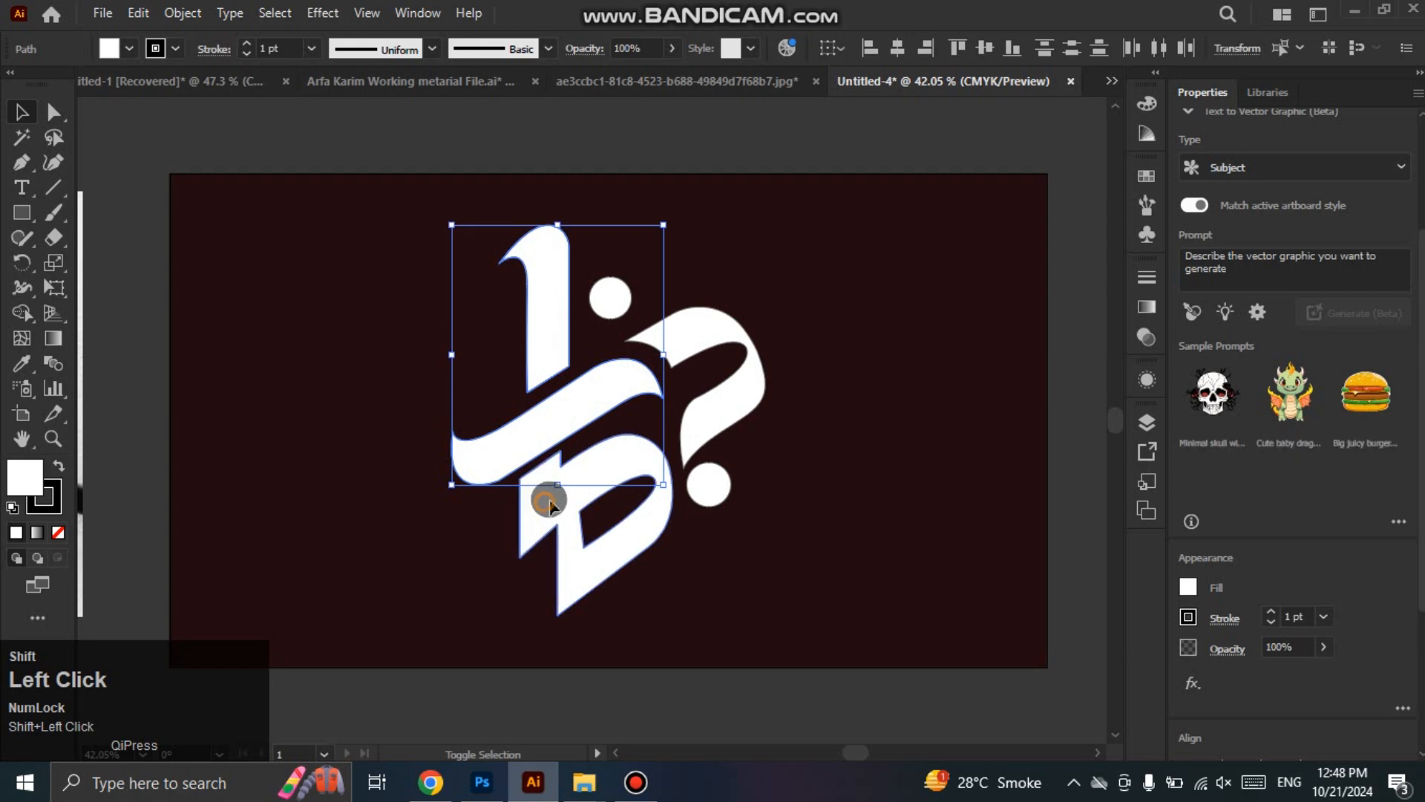
pyautogui.keyDown('shift'); pyautogui.click(702, 422); pyautogui.keyUp('shift')
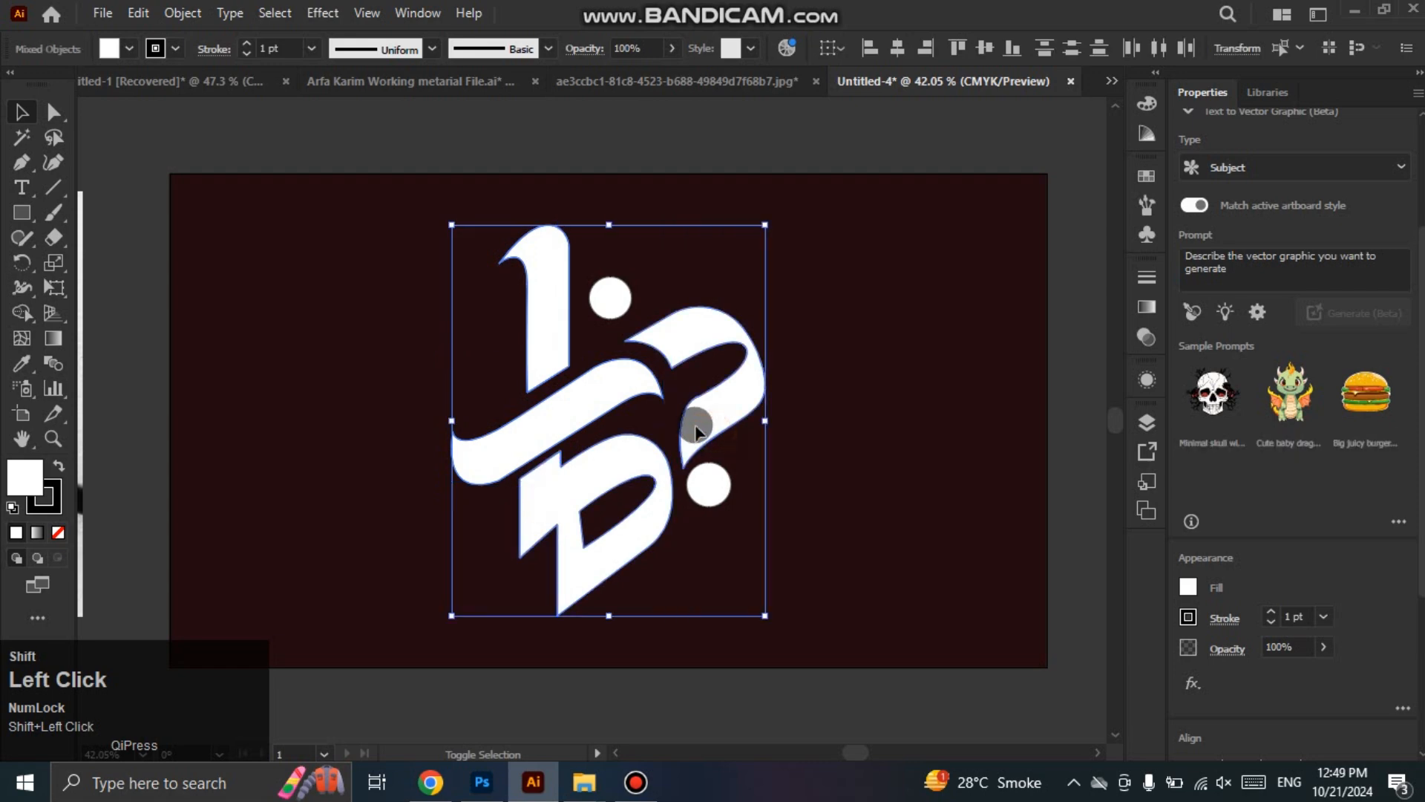
pyautogui.doubleClick(35, 466)
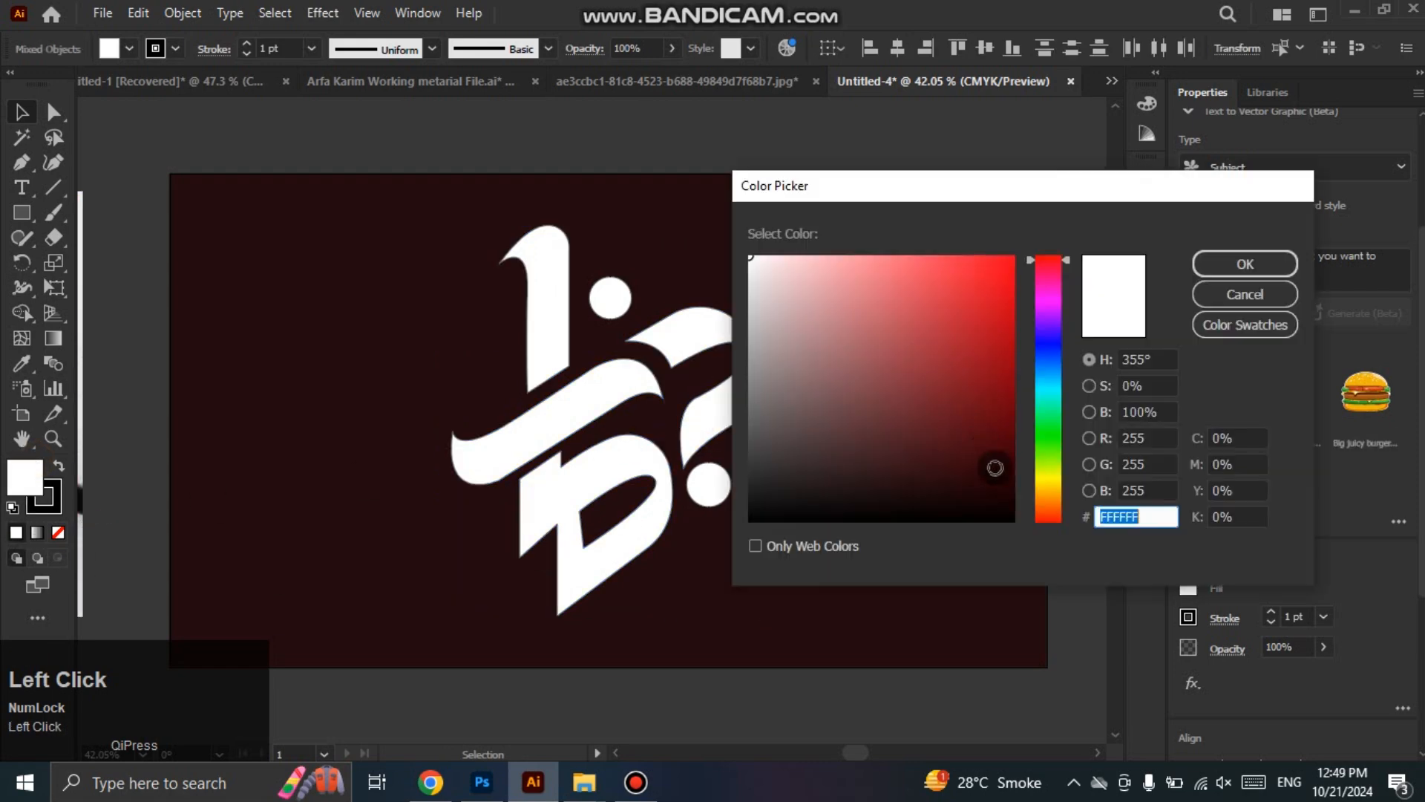
pyautogui.click(1051, 492)
pyautogui.moveTo(1012, 470); pyautogui.dragTo(1013, 297)
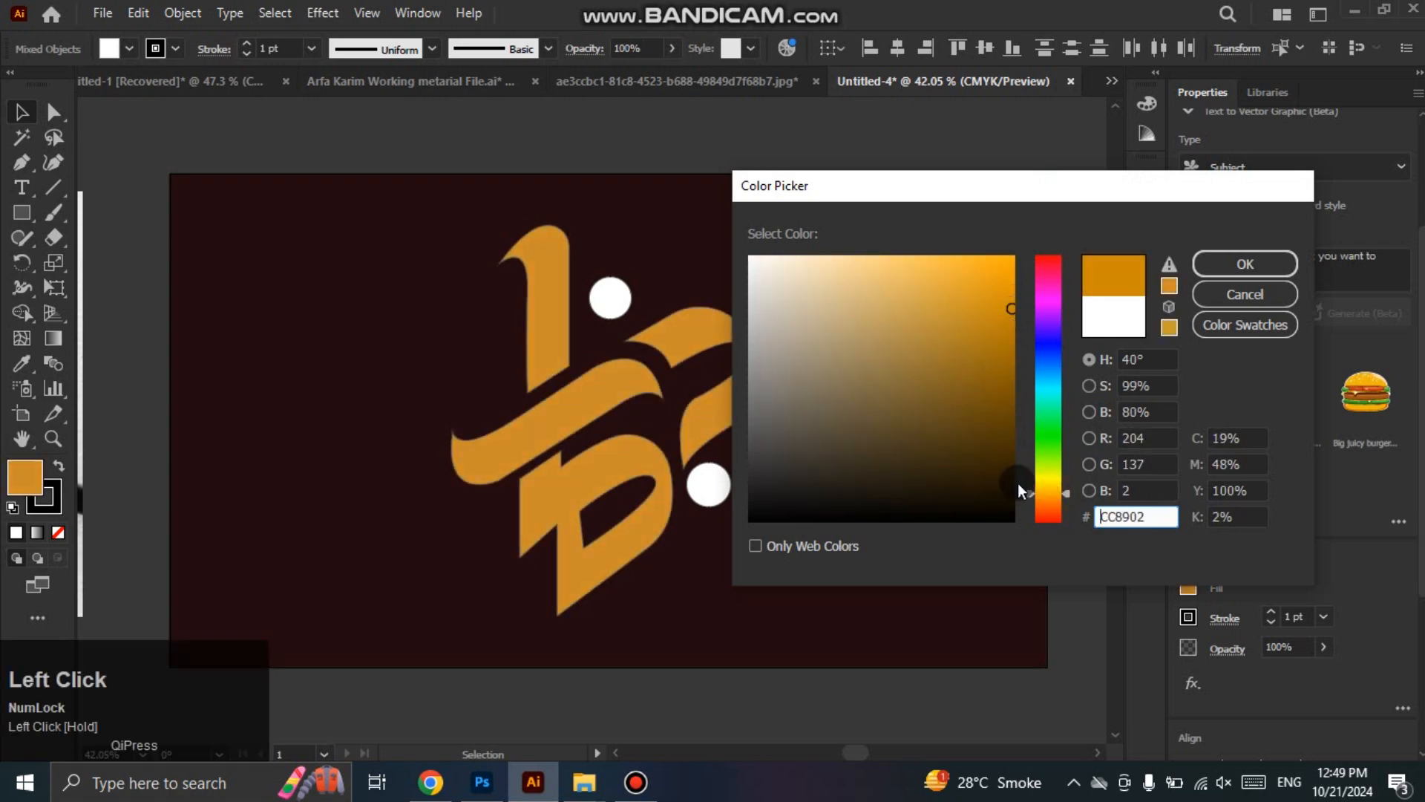
pyautogui.moveTo(1045, 486); pyautogui.dragTo(1048, 490)
pyautogui.click(1255, 265)
pyautogui.click(843, 232)
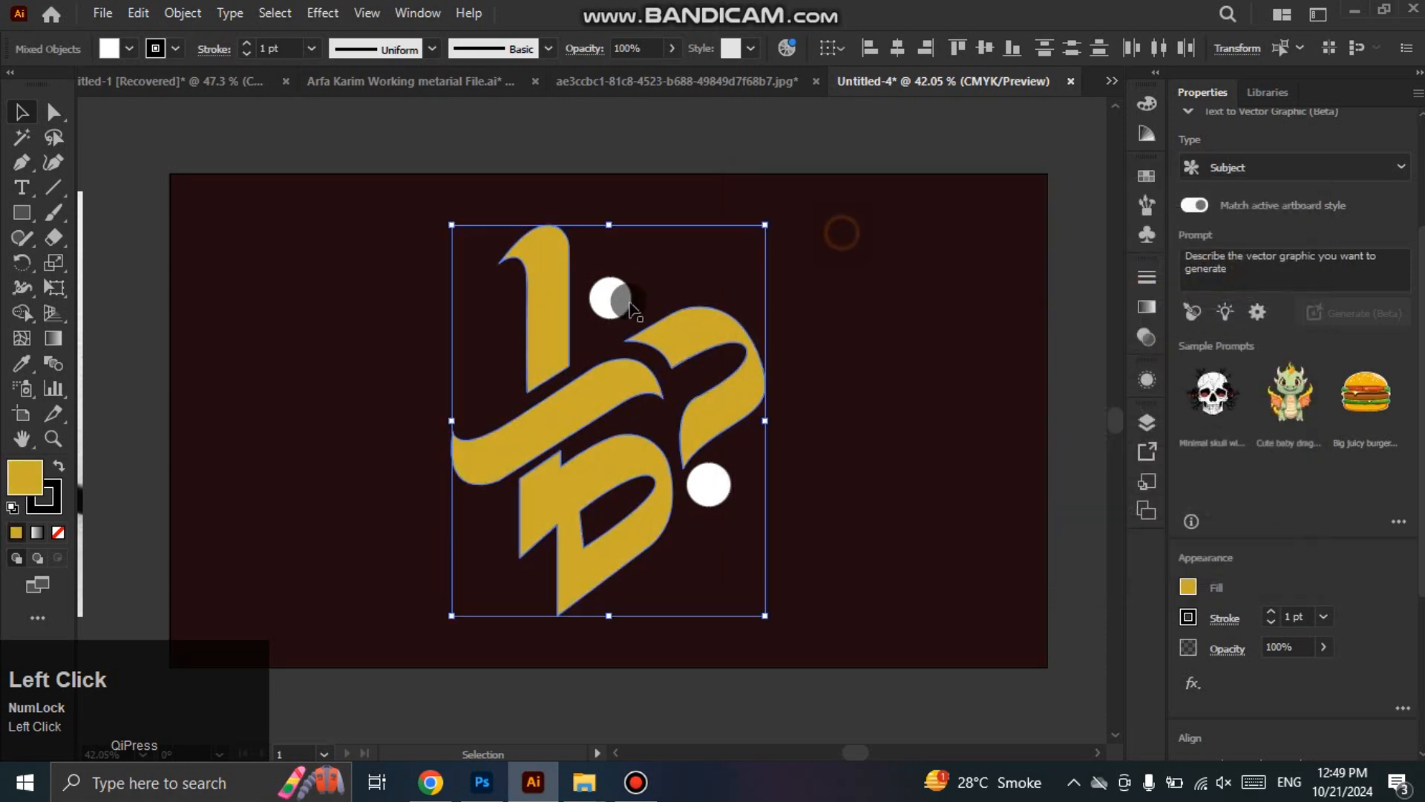
pyautogui.click(611, 298)
pyautogui.keyDown('shift'); pyautogui.click(709, 484); pyautogui.keyUp('shift')
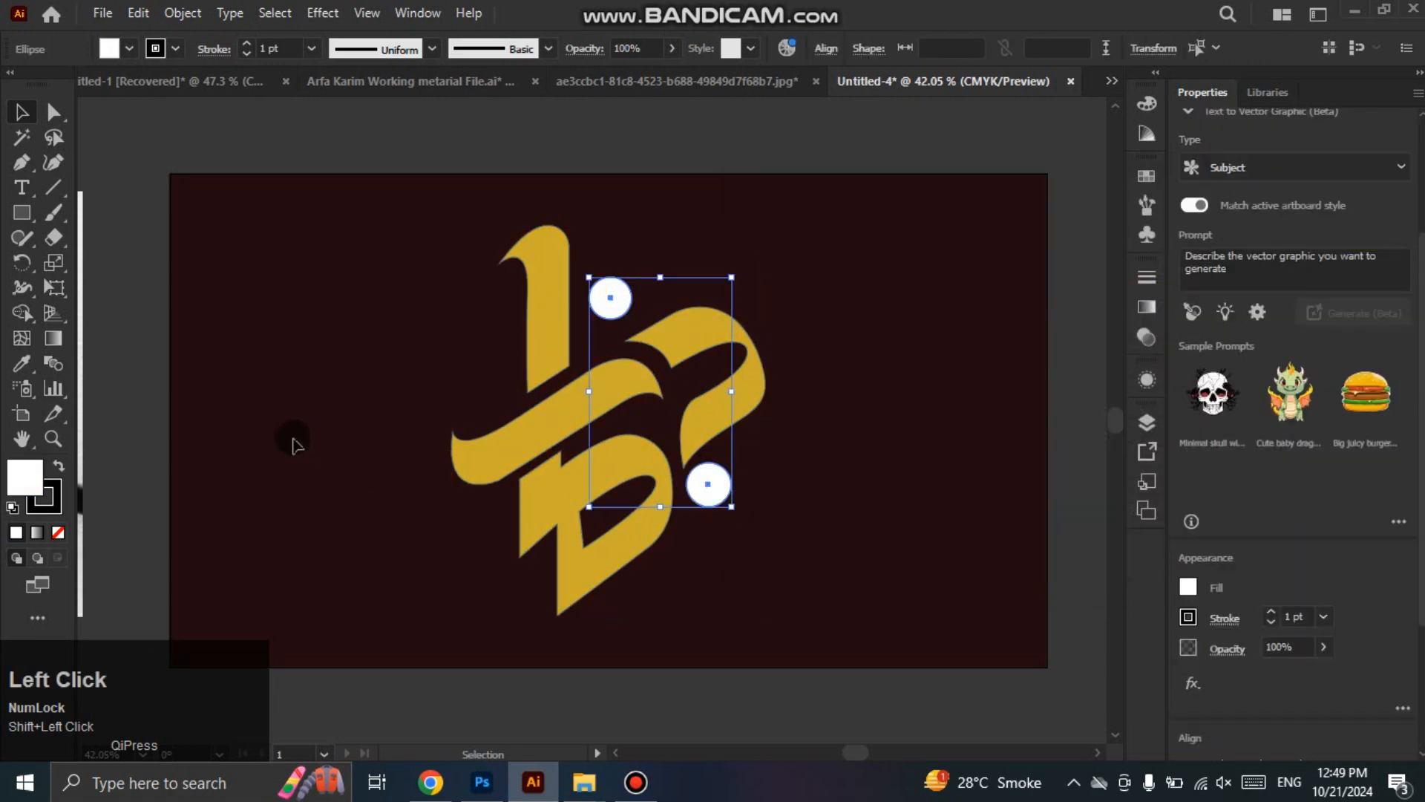
pyautogui.click(294, 436)
# Step: Remove the stroke from all the letter shapes and both dots
pyautogui.moveTo(384, 281); pyautogui.dragTo(764, 579)
pyautogui.click(44, 496)
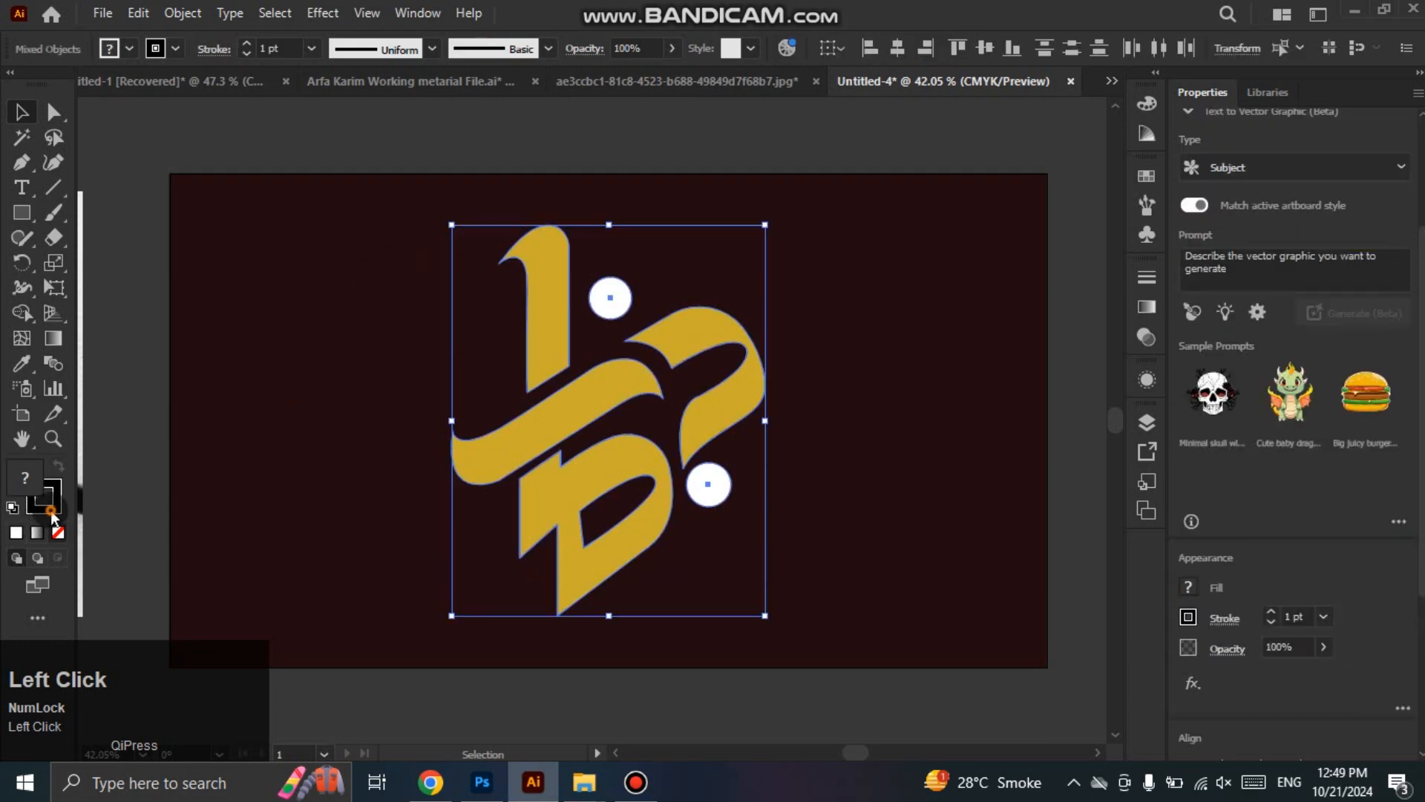
pyautogui.click(57, 530)
pyautogui.click(305, 425)
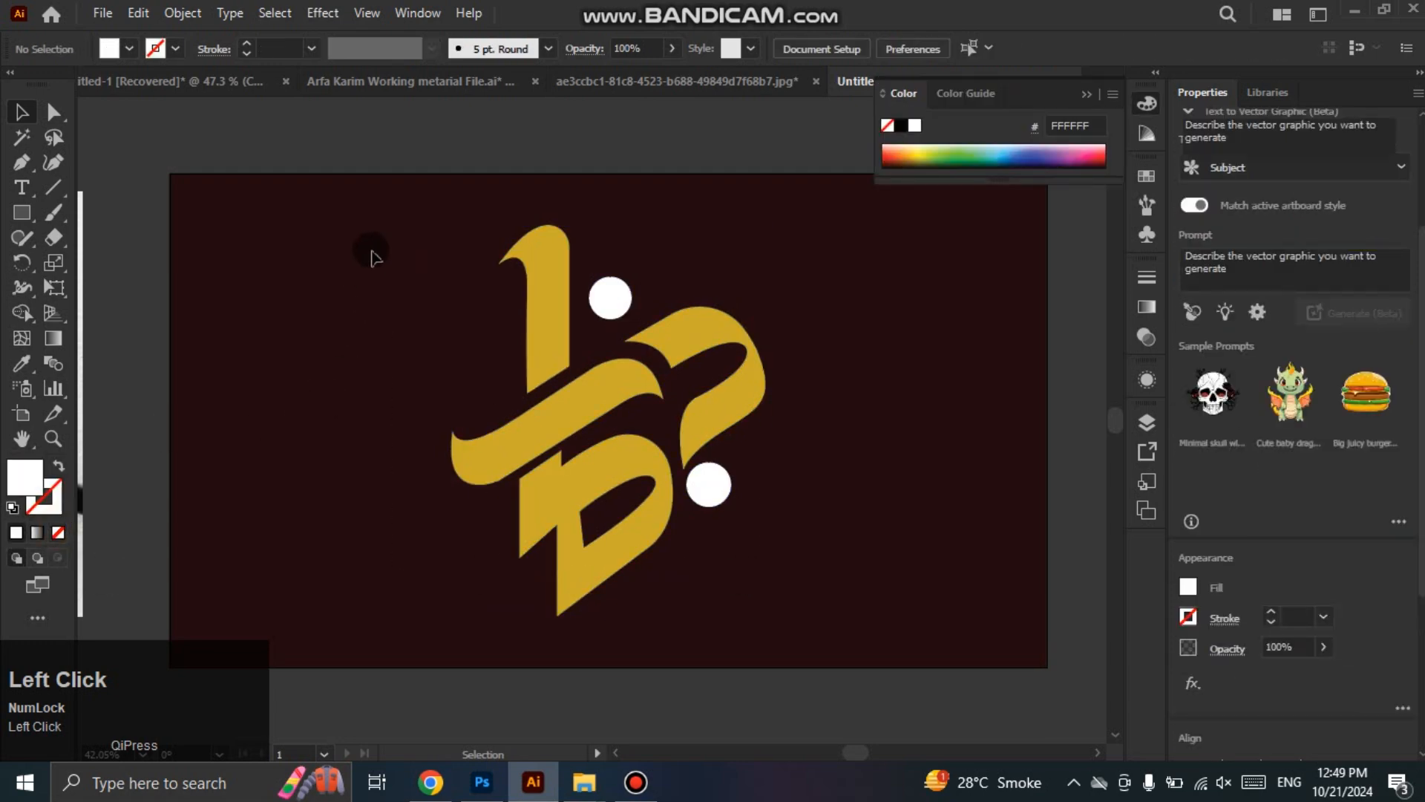
# Step: Fill the four letter shapes with the bright yellow #FFC200, leaving out the two dots
pyautogui.moveTo(381, 259); pyautogui.dragTo(684, 522)
pyautogui.moveTo(559, 551); pyautogui.dragTo(560, 551)
pyautogui.keyDown('shift'); pyautogui.click(738, 375); pyautogui.keyUp('shift')
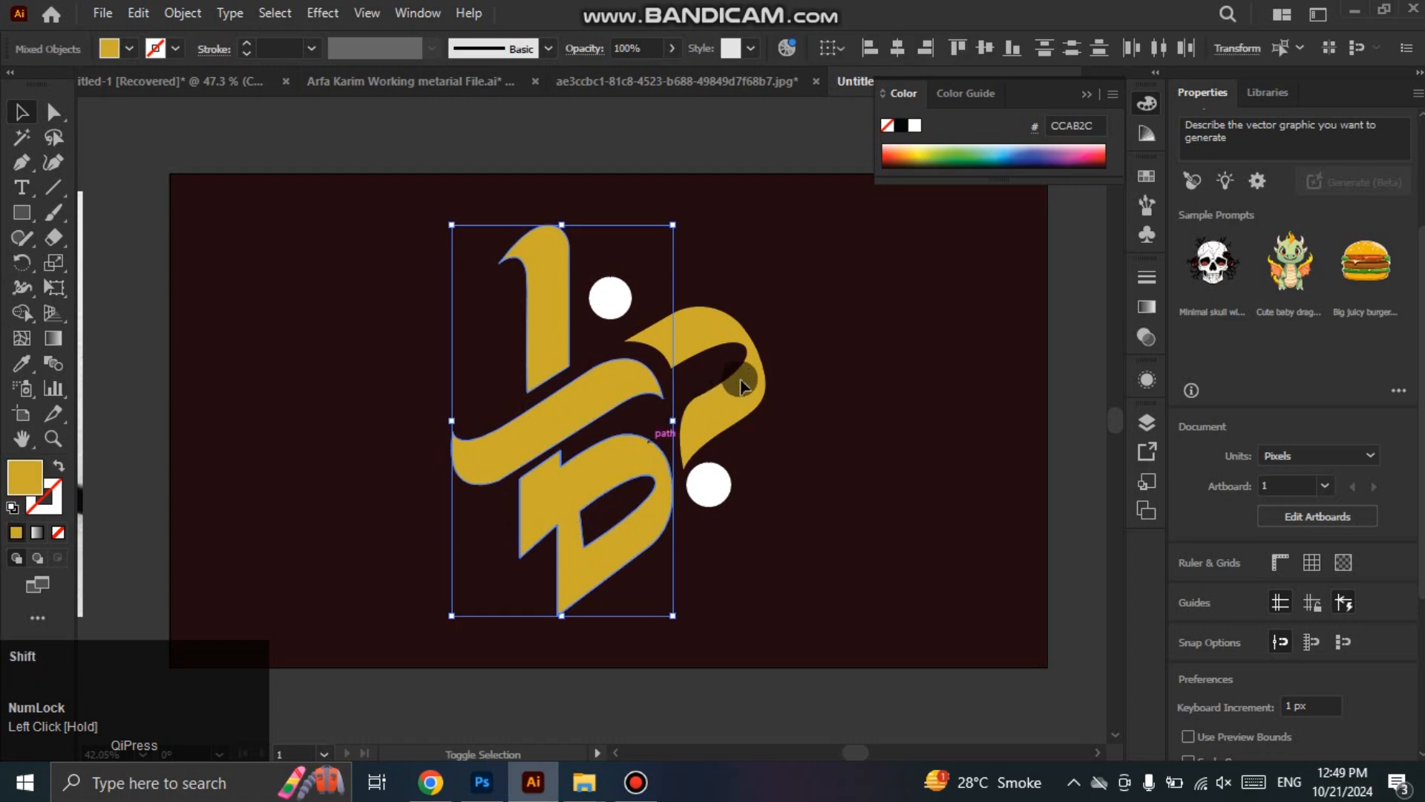
pyautogui.doubleClick(18, 487)
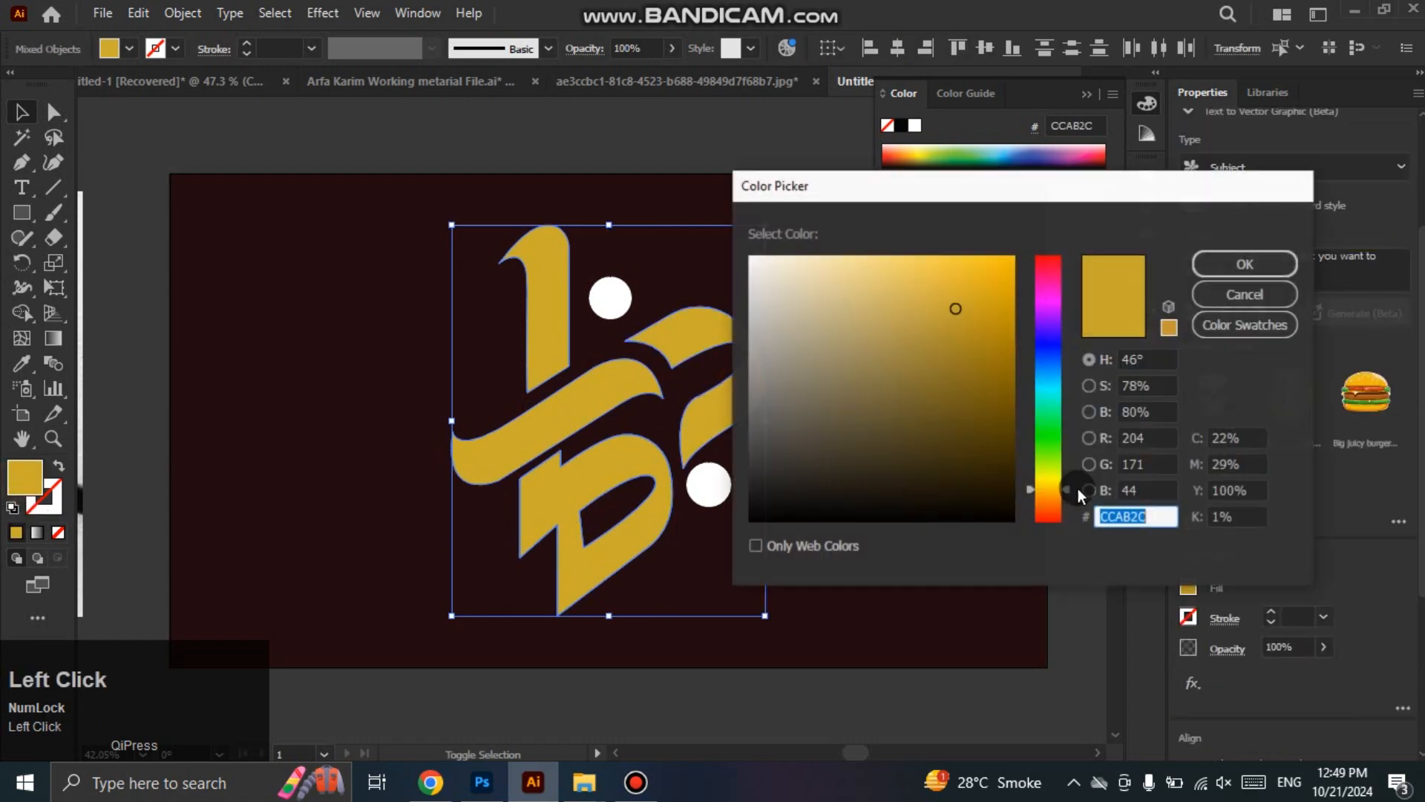
pyautogui.moveTo(1045, 486); pyautogui.dragTo(1045, 490)
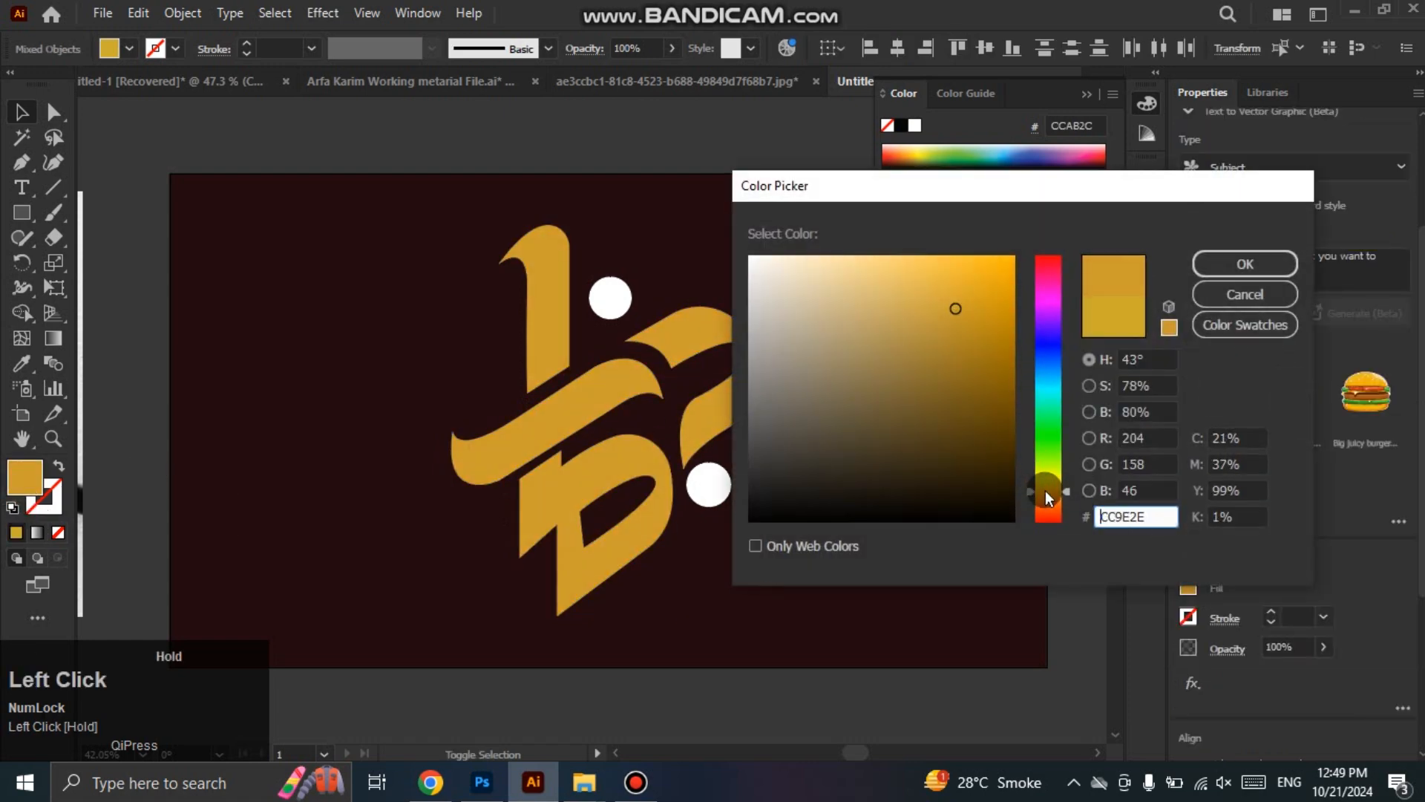
pyautogui.moveTo(956, 308); pyautogui.dragTo(1027, 241)
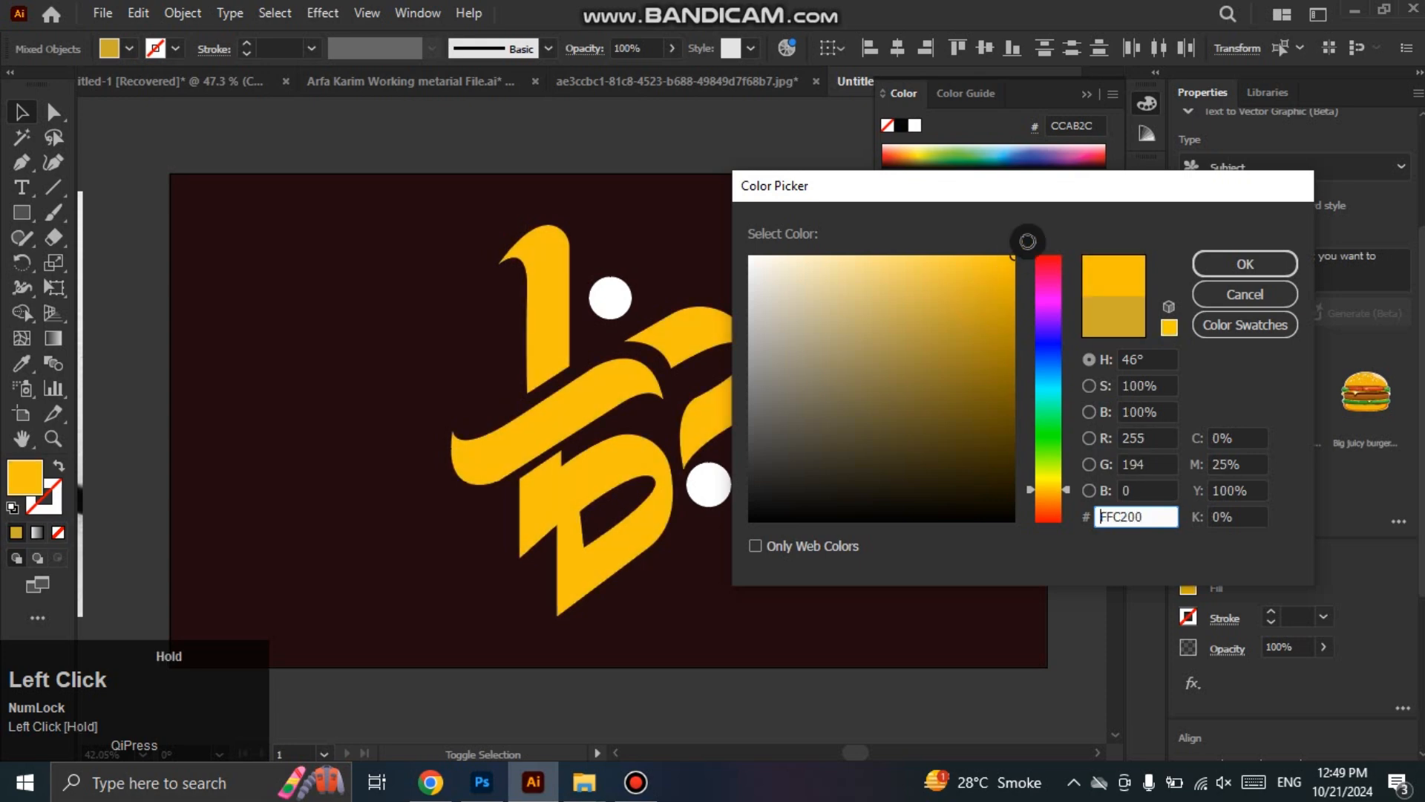
pyautogui.click(1245, 263)
pyautogui.click(883, 484)
pyautogui.scroll(-1, 873, 515)
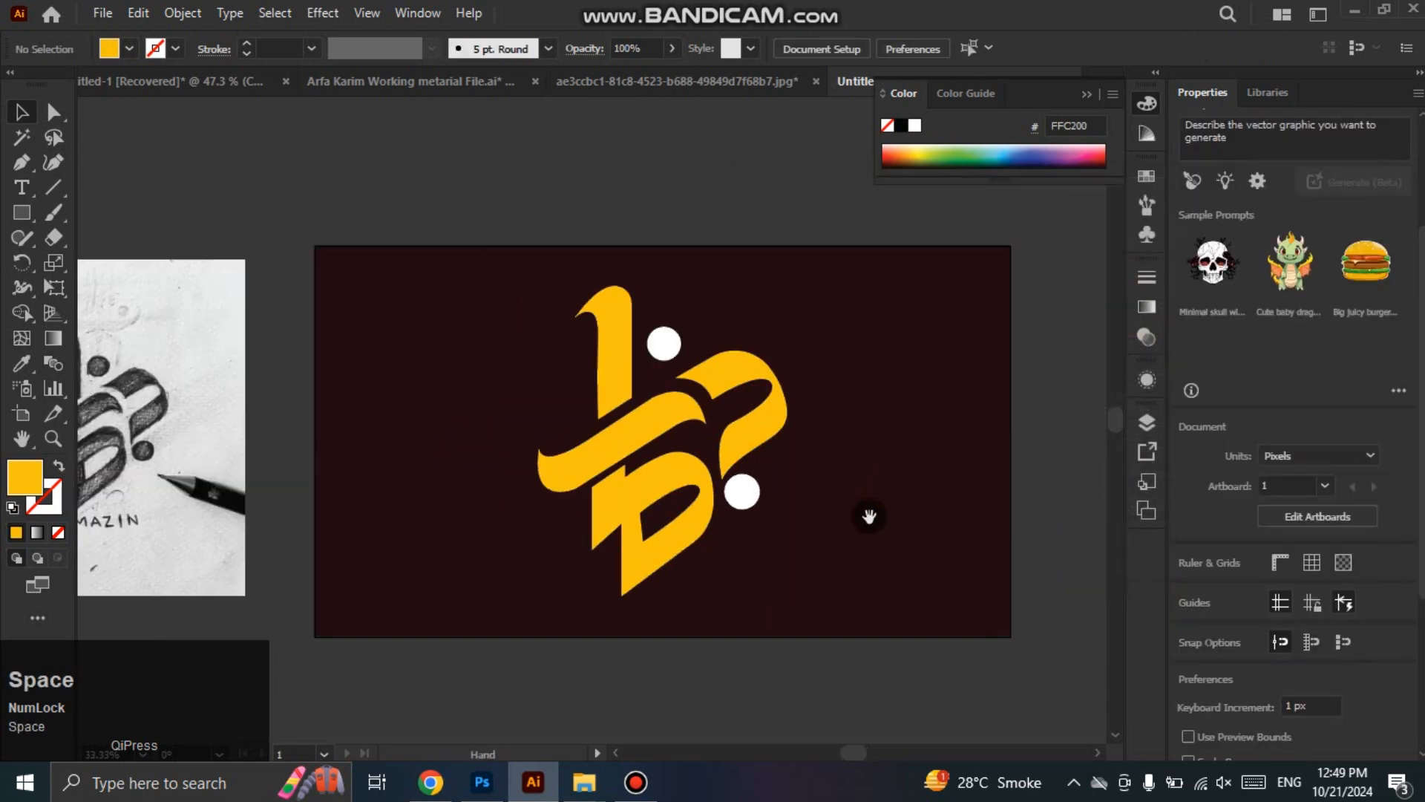
pyautogui.scroll(1, 864, 515)
pyautogui.click(872, 531)
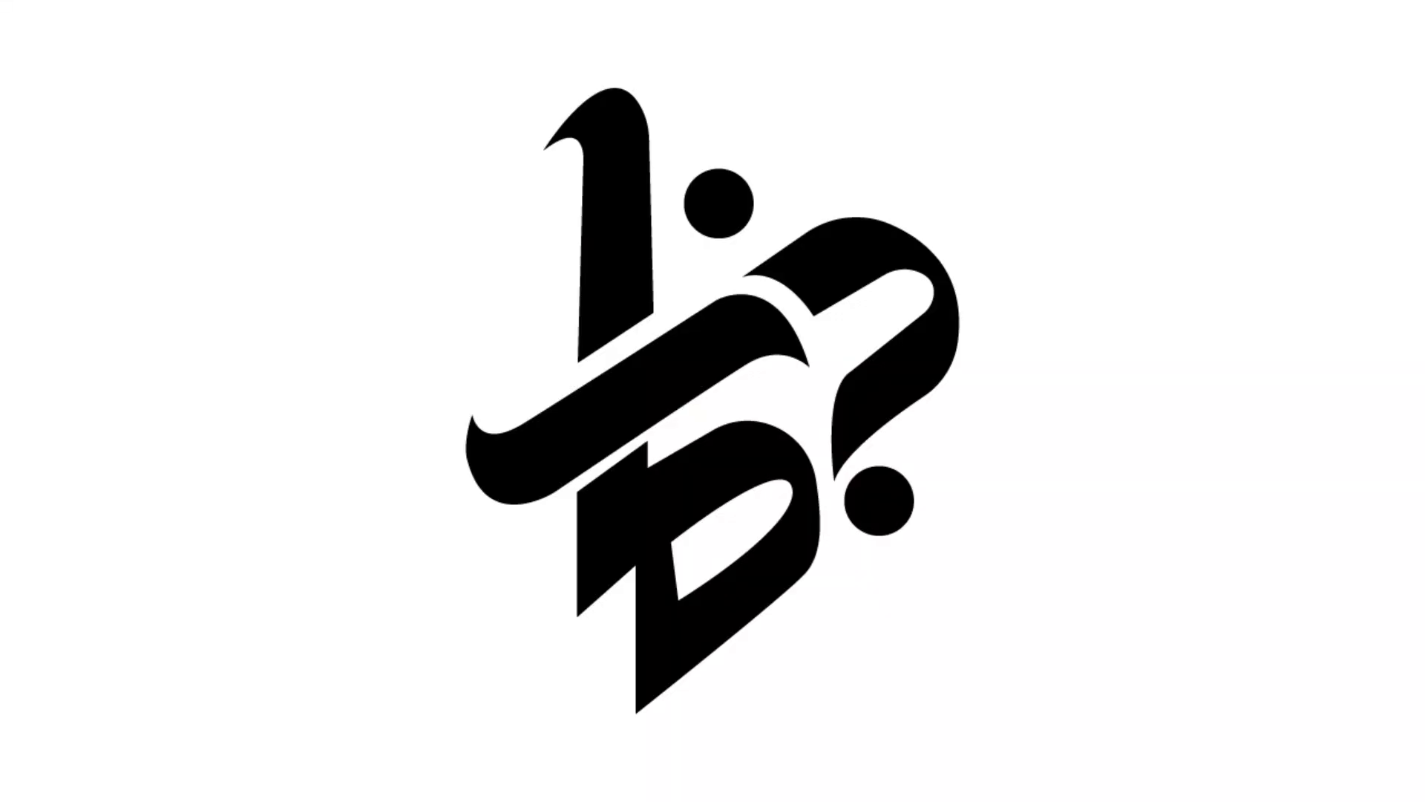